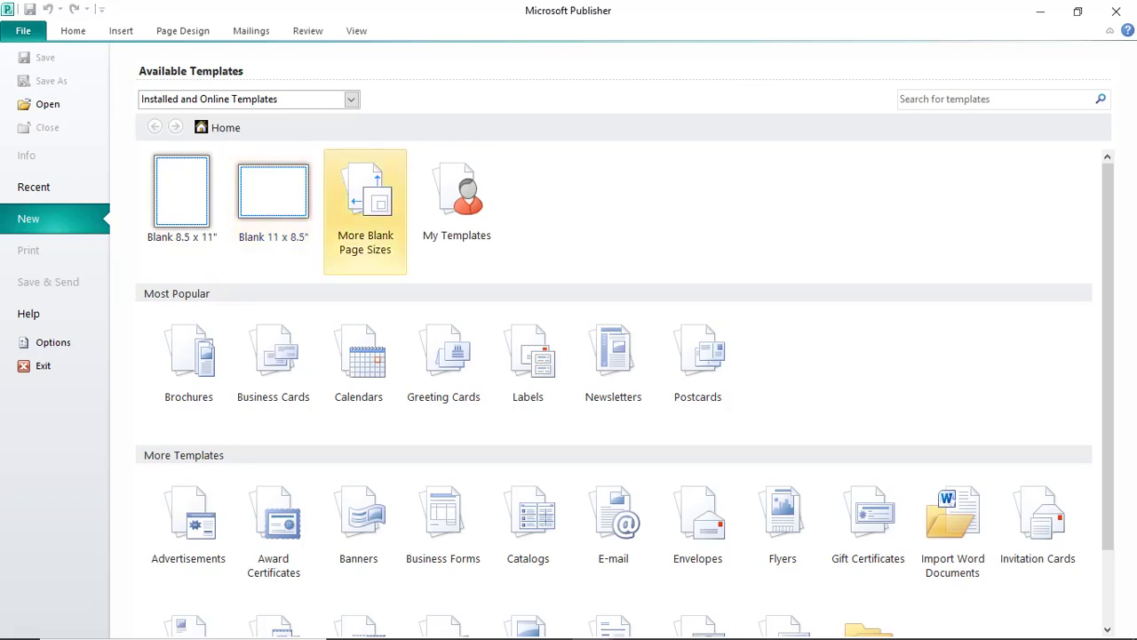
Create a new blank publication using the A4 (Portrait) page size.
left_click(365, 211)
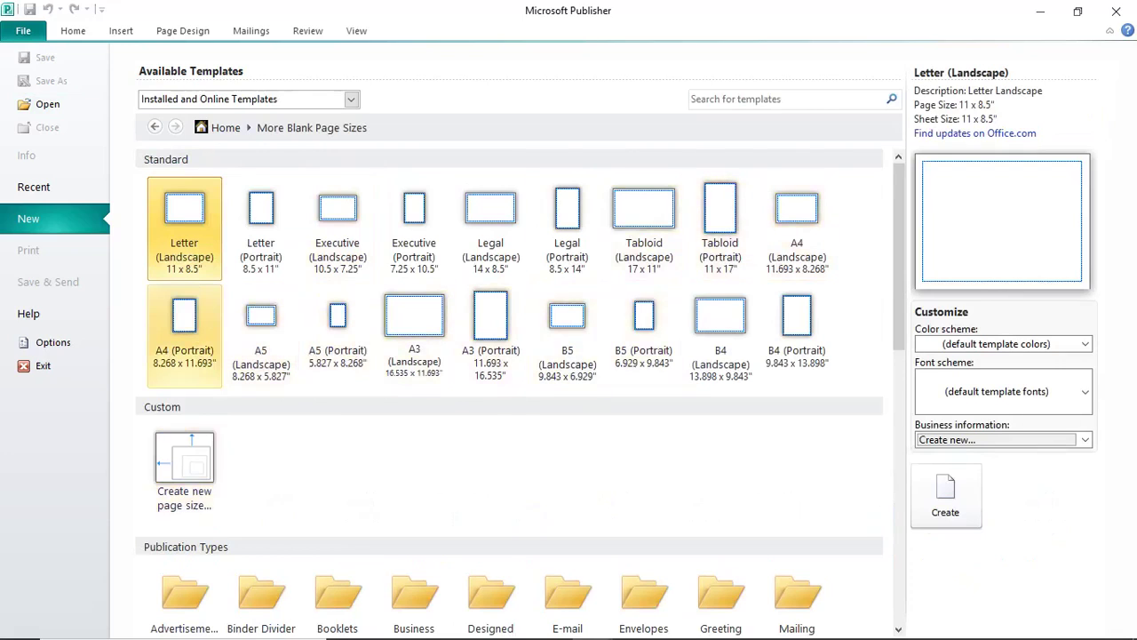
left_click(184, 333)
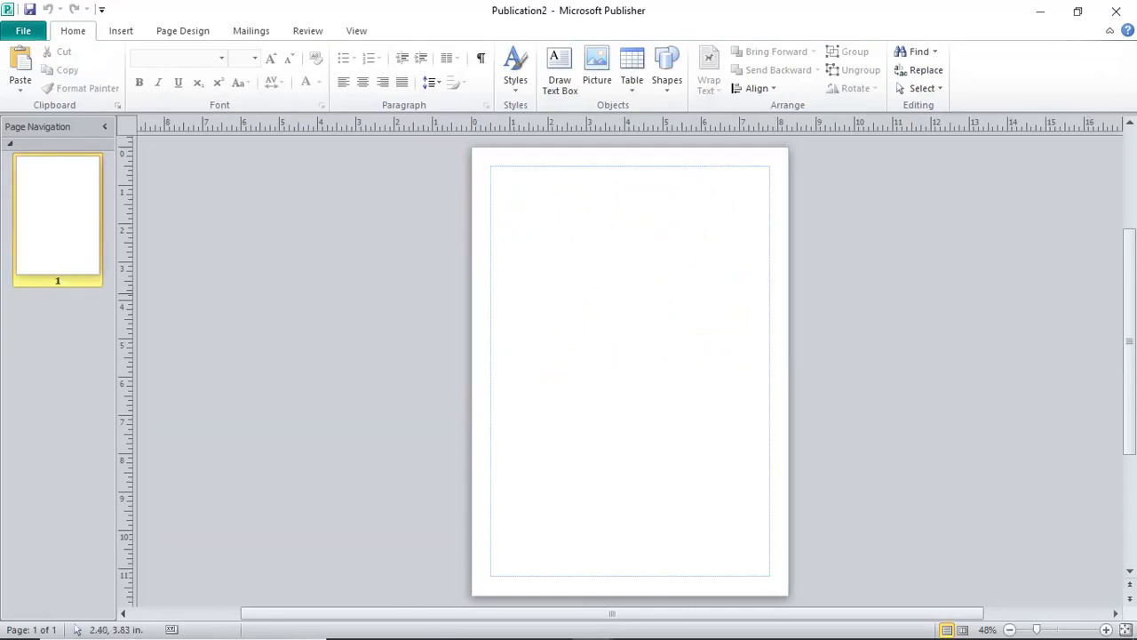
Draw a Flowchart: Document wave banner across the top-left of the page.
left_click(121, 30)
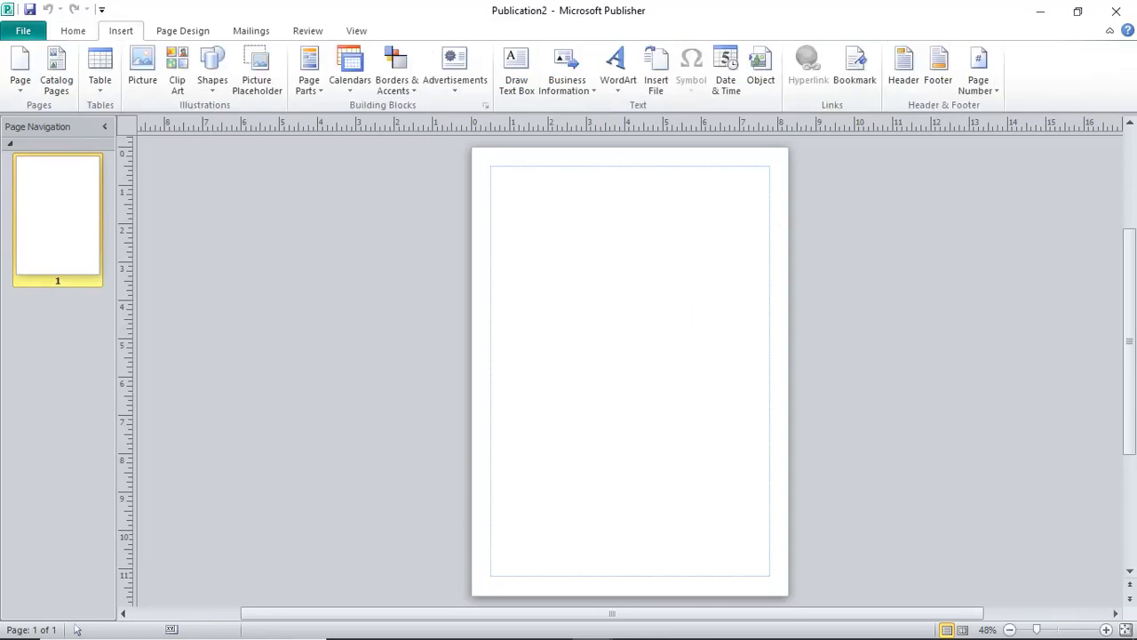
left_click(212, 67)
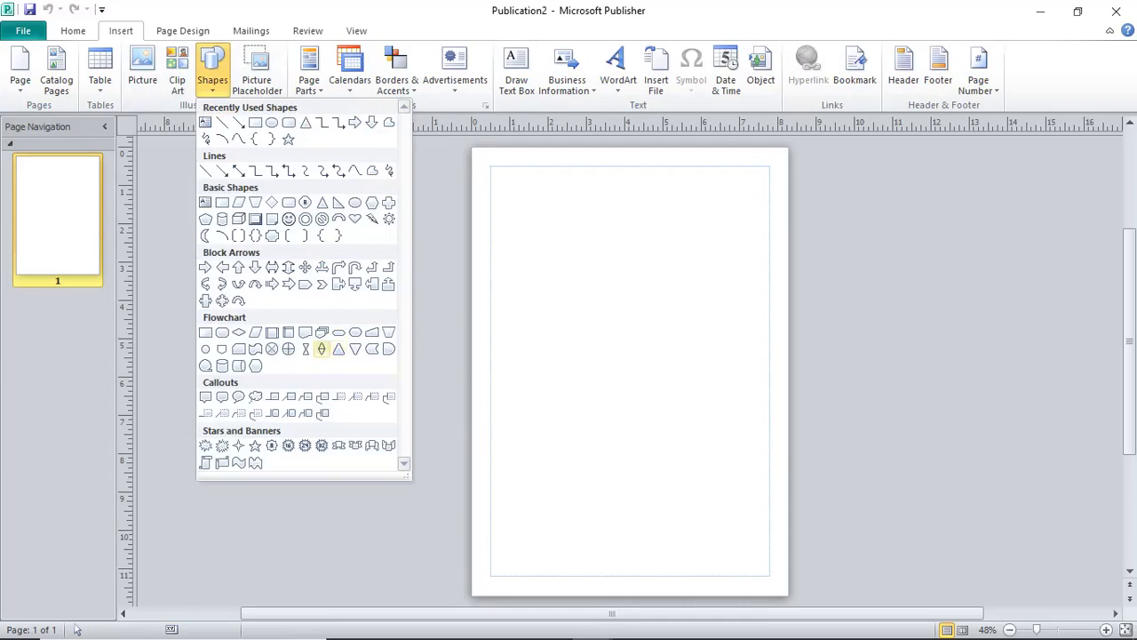
key("Escape")
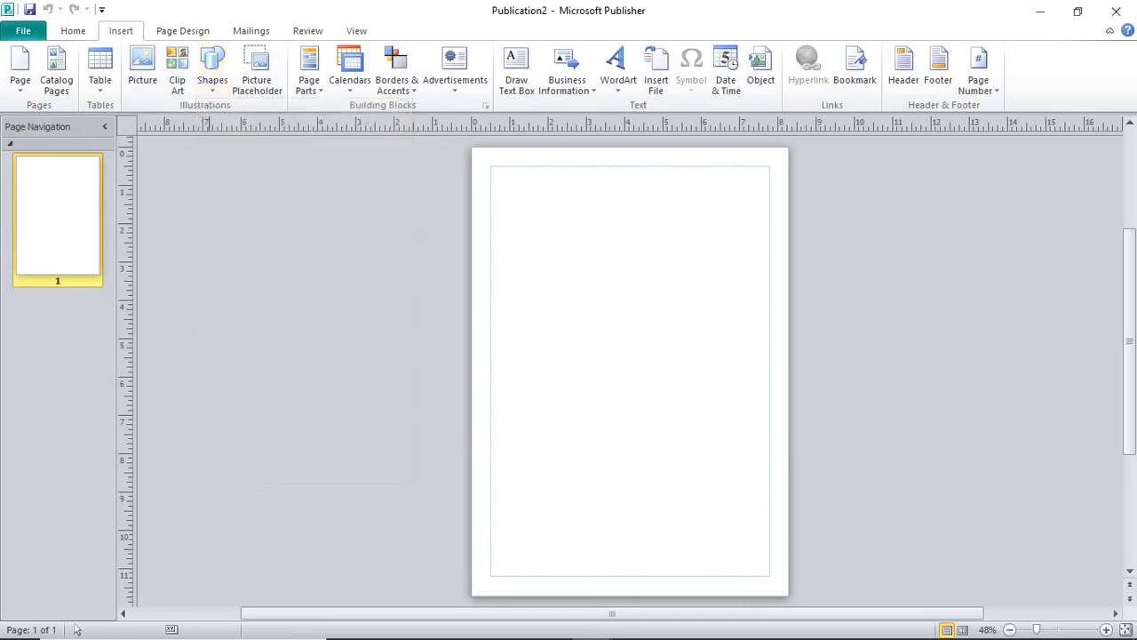
scroll(77, 629, "up", 5, "ctrl")
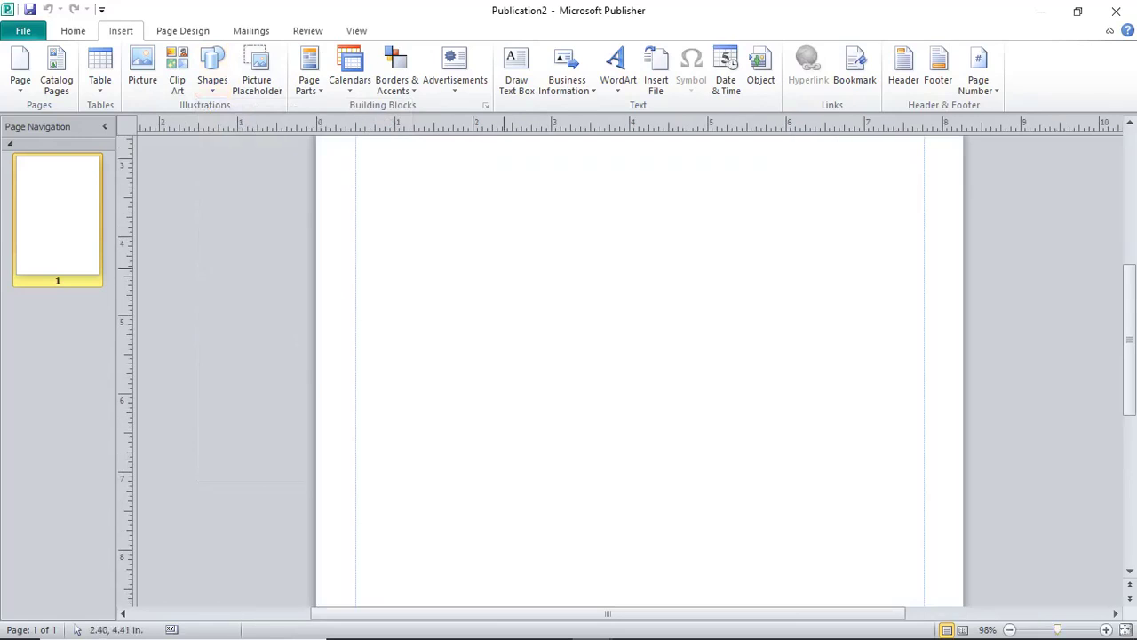
scroll(77, 629, "up", 4)
scroll(76, 629, "down", 1)
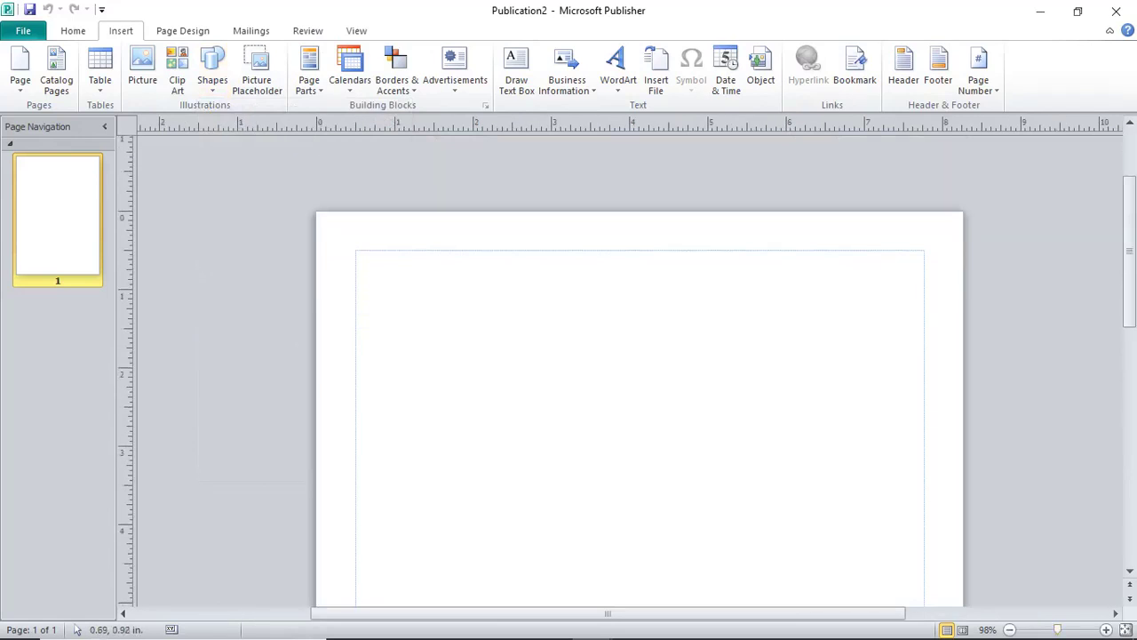
mouse_move(359, 271)
left_mouse_down()
mouse_move(651, 366)
mouse_move(715, 374)
mouse_move(676, 376)
mouse_move(680, 359)
mouse_move(700, 358)
mouse_move(638, 350)
left_mouse_up()
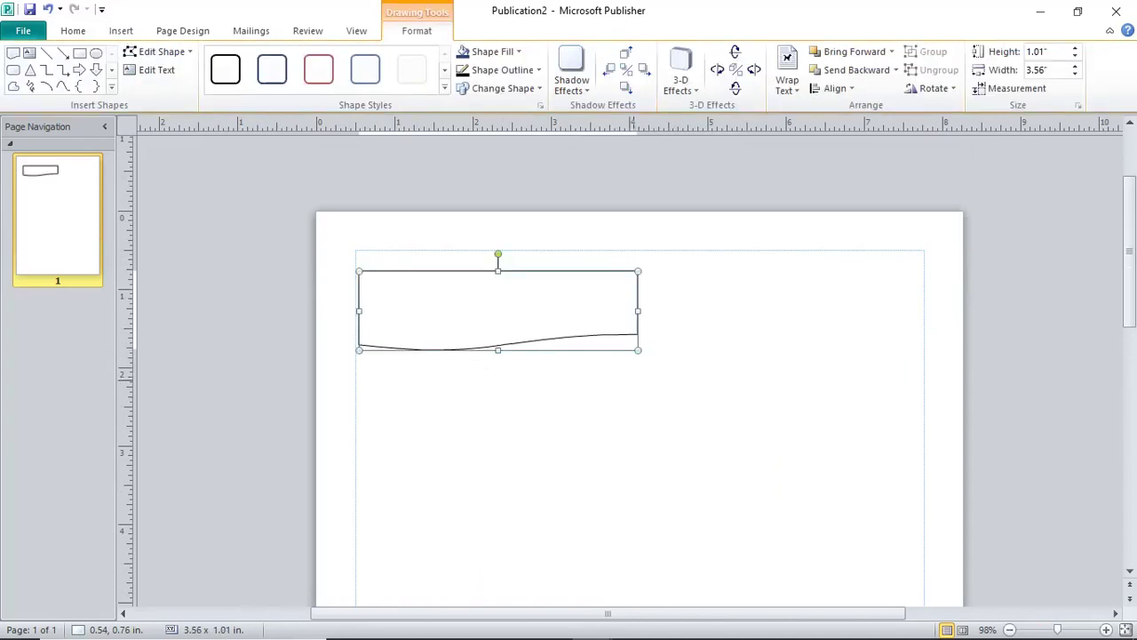
Fill the wave banner shape dark blue.
left_click(491, 51)
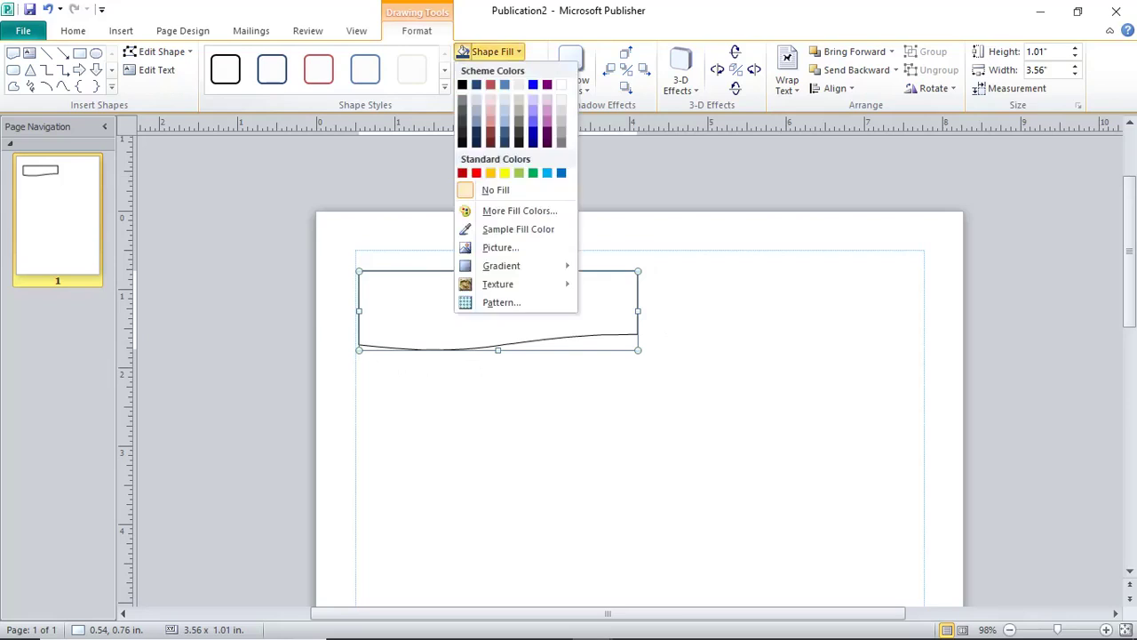
left_click(505, 85)
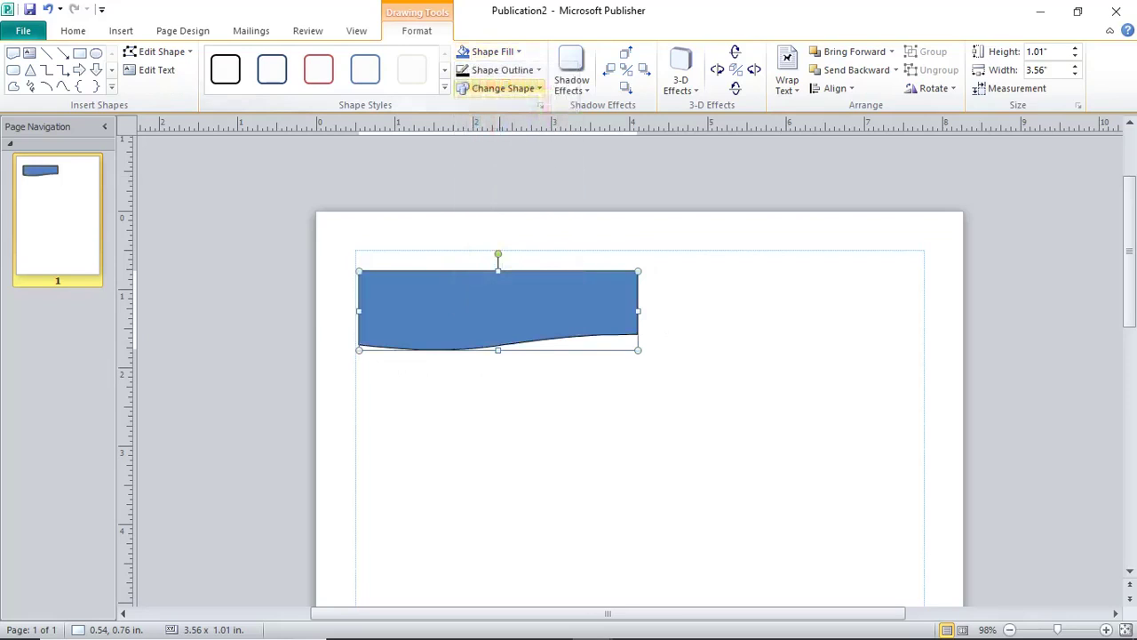
left_click(491, 51)
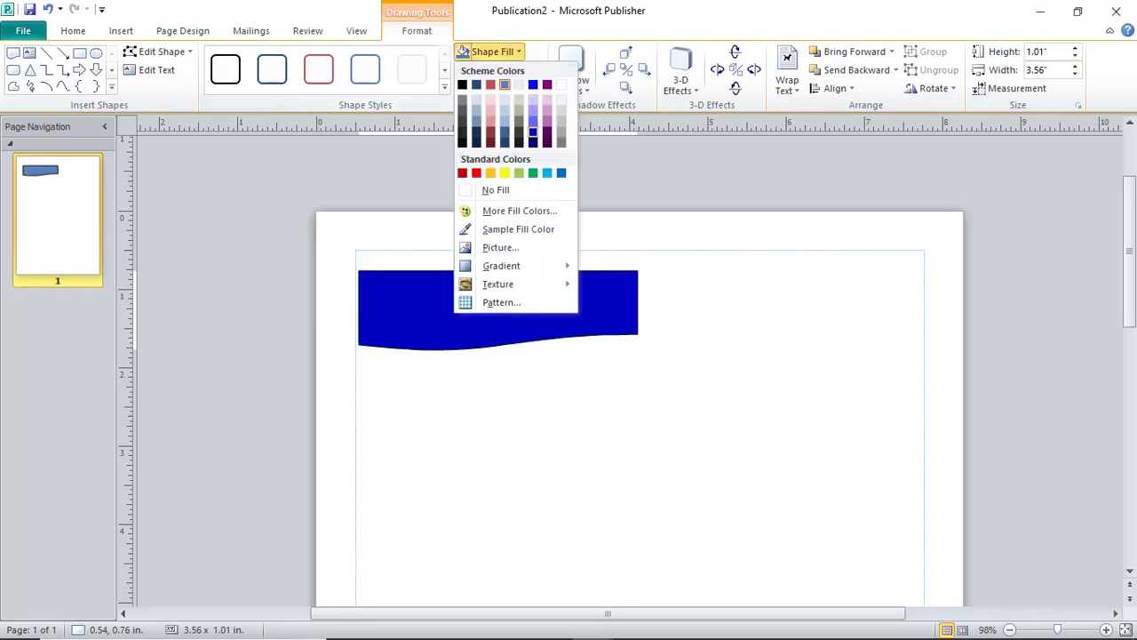
left_click(540, 172)
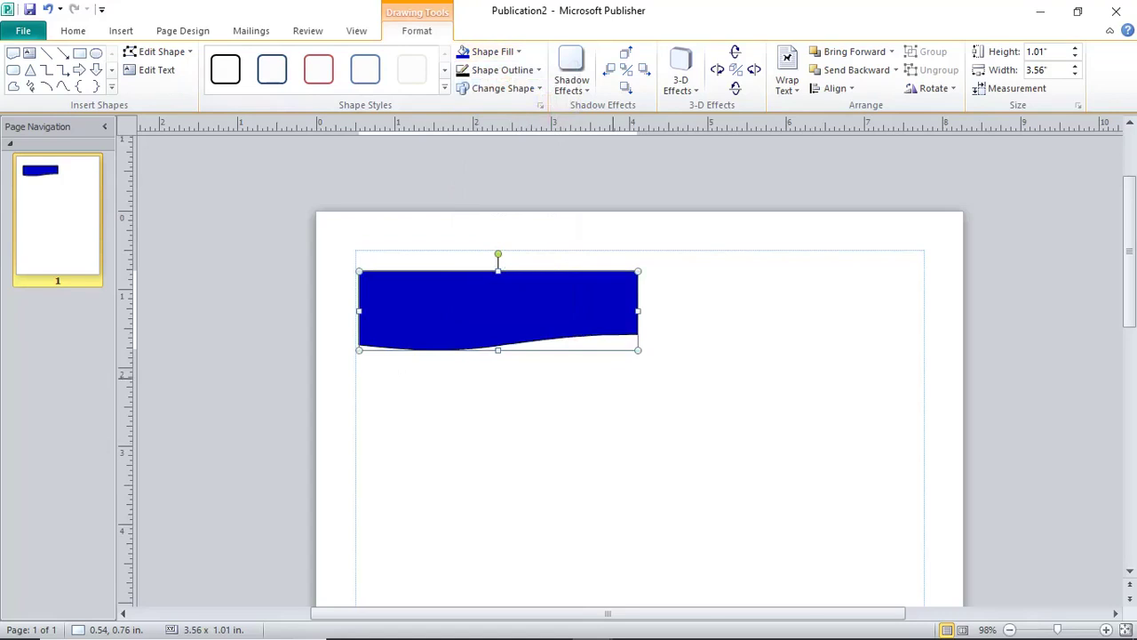
key("Escape")
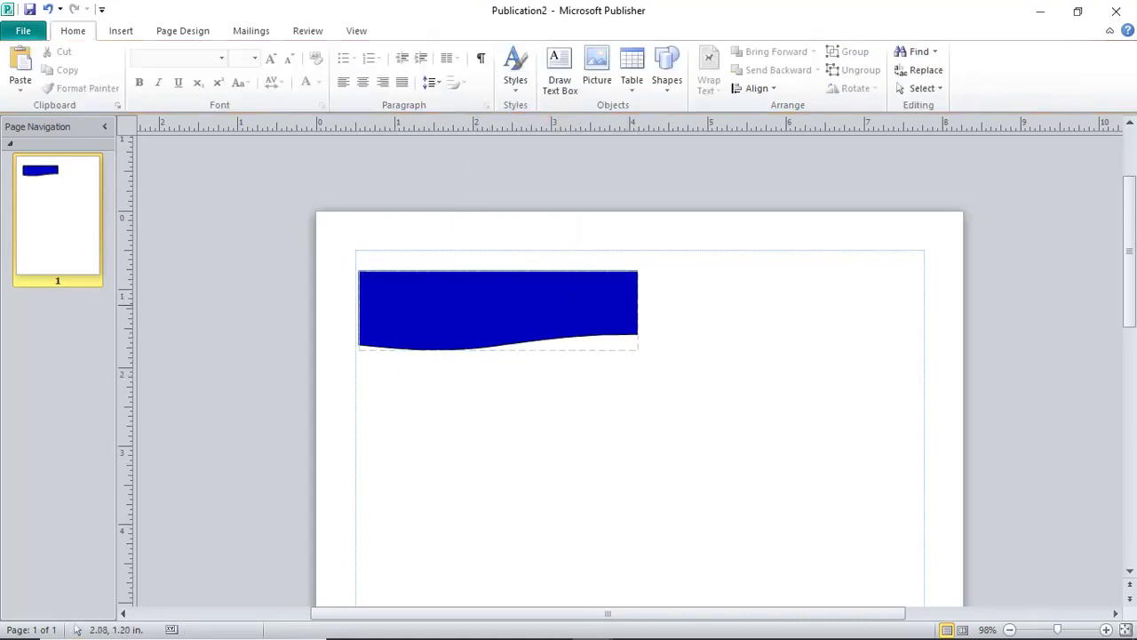
Type HYRIDGE HIGH SCHOOL and the school's postal address in capitals inside the banner.
right_click(460, 306)
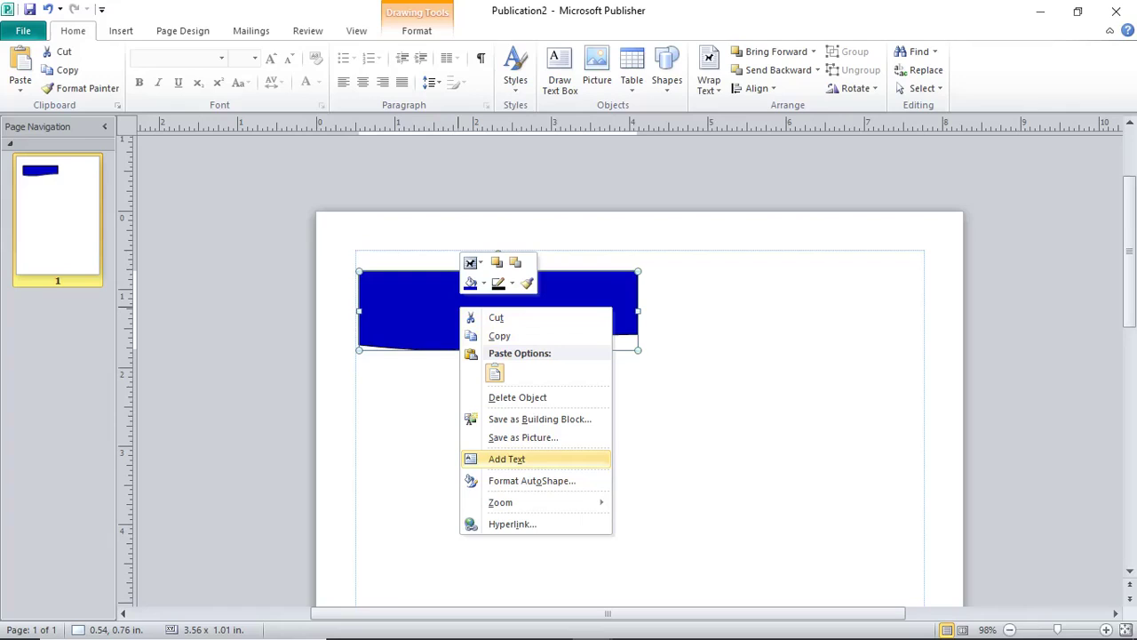
left_click(506, 458)
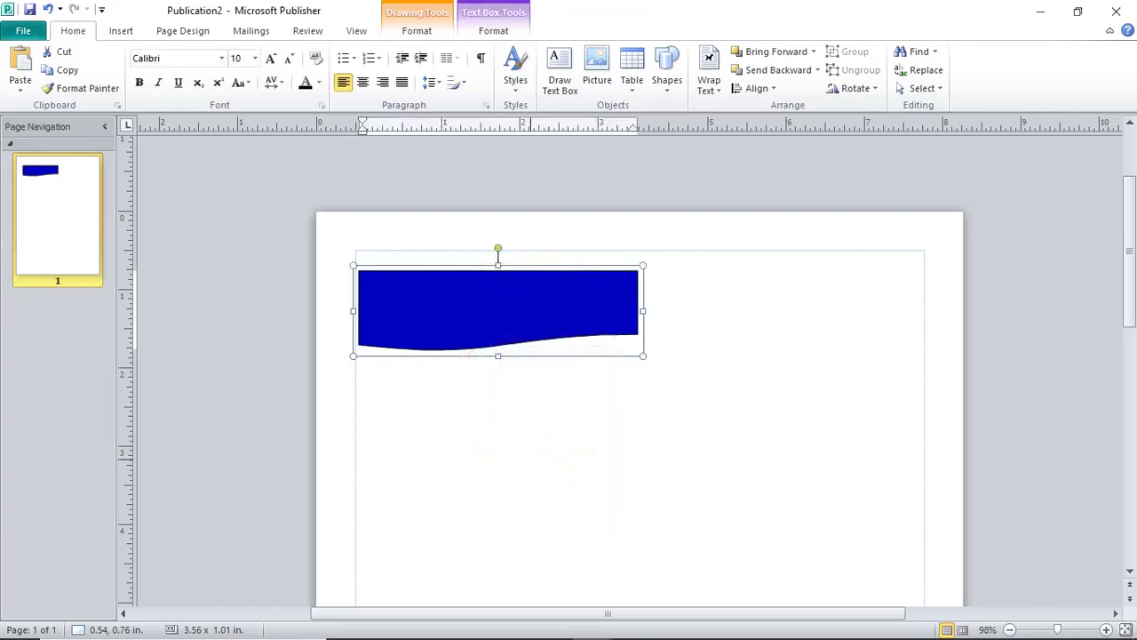
key("Caps_Lock")
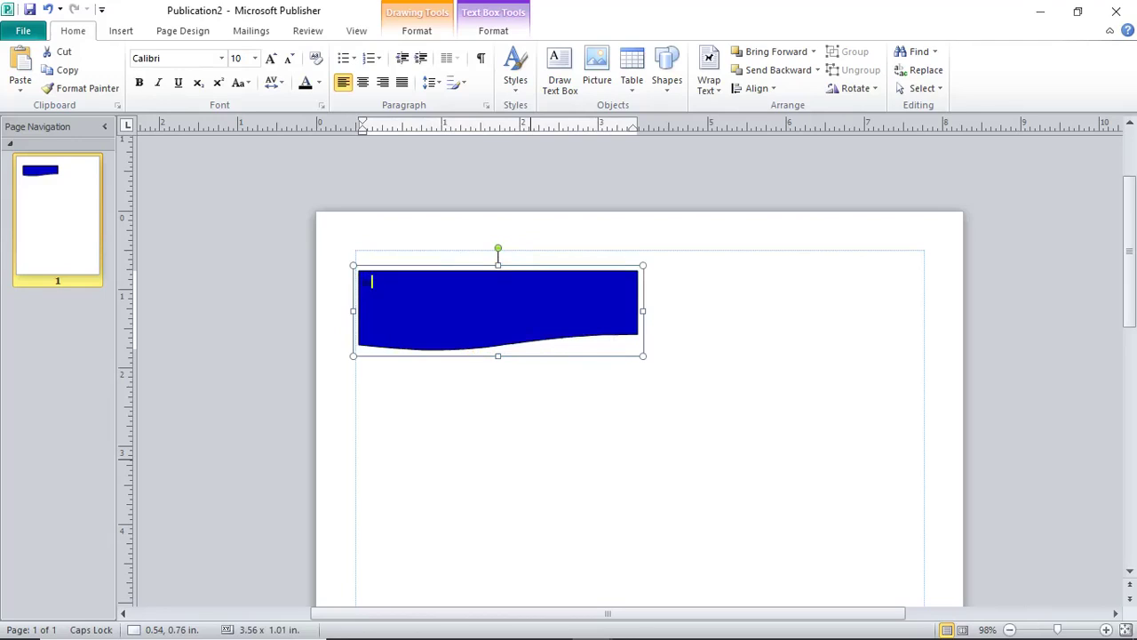
type("Shopping")
key("BackSpace")
key("BackSpace")
key("BackSpace")
key("BackSpace")
type("ping CartTel: 0OX 1000 KEIROBI KENYA")
key("ctrl+a")
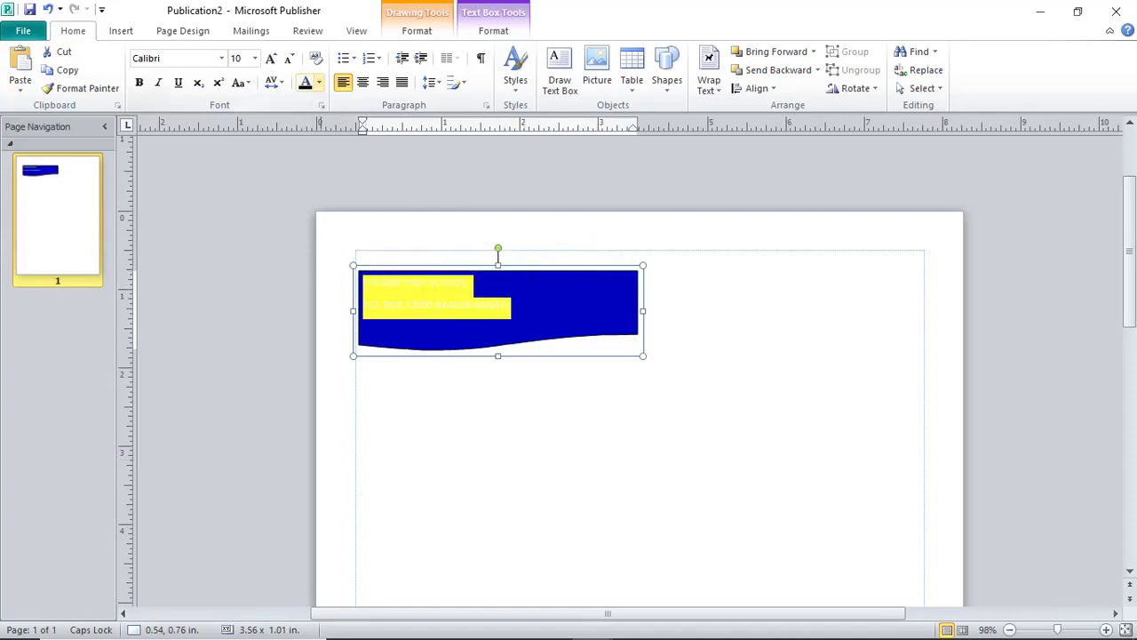
Format the banner text as 16 pt bold Broadway.
left_click(319, 82)
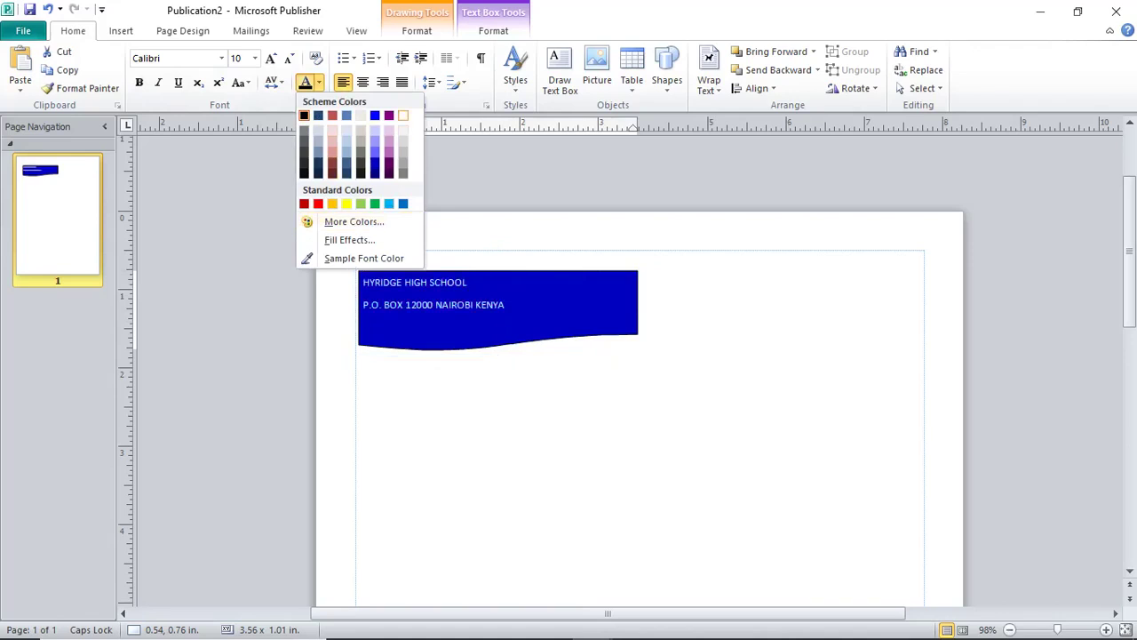
key("Escape")
left_click(255, 58)
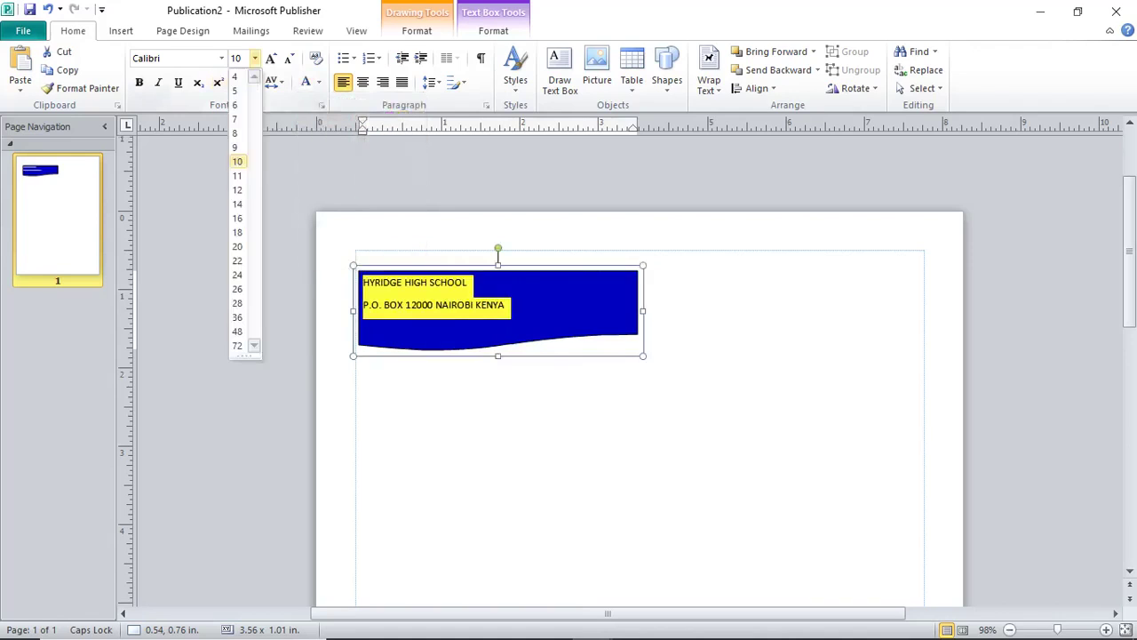
left_click(237, 218)
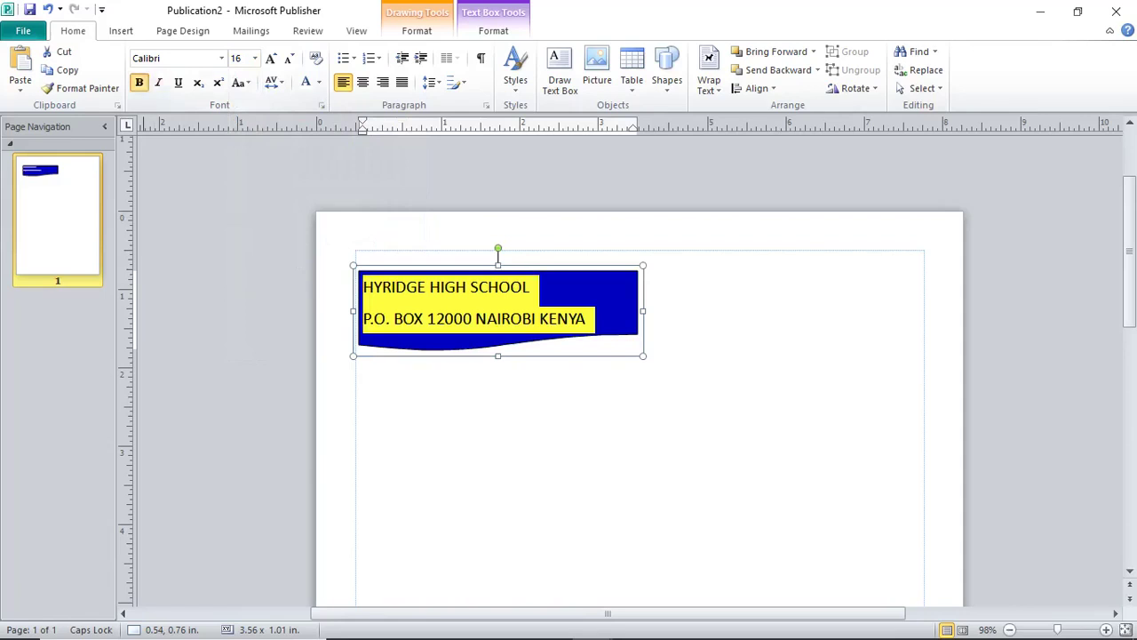
left_click(138, 82)
left_click(222, 58)
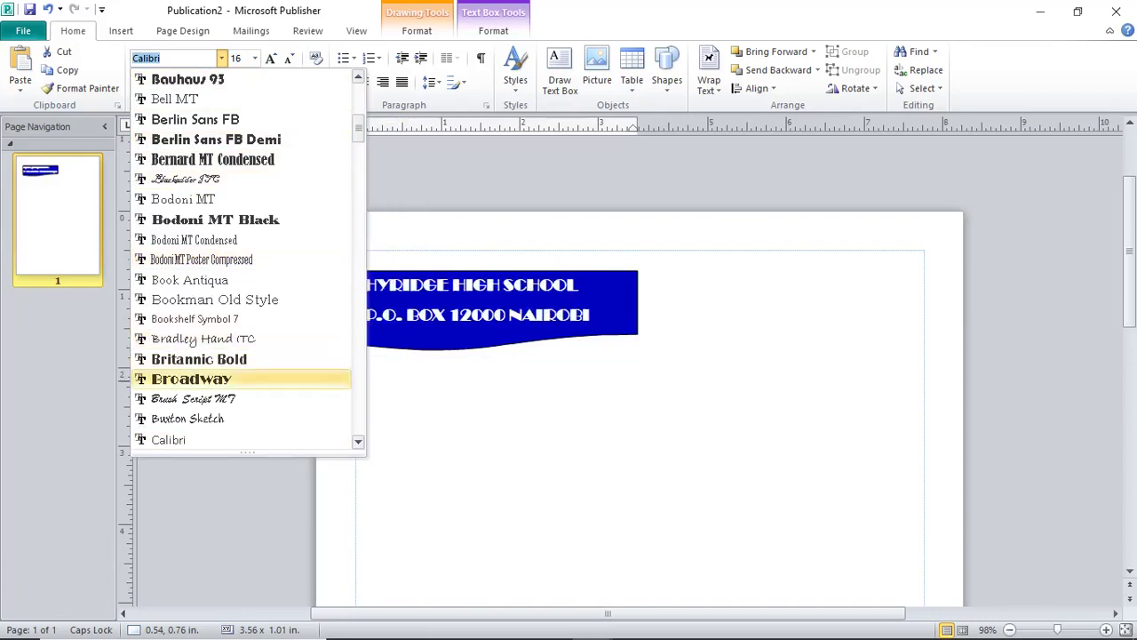
left_click(191, 379)
left_click(524, 375)
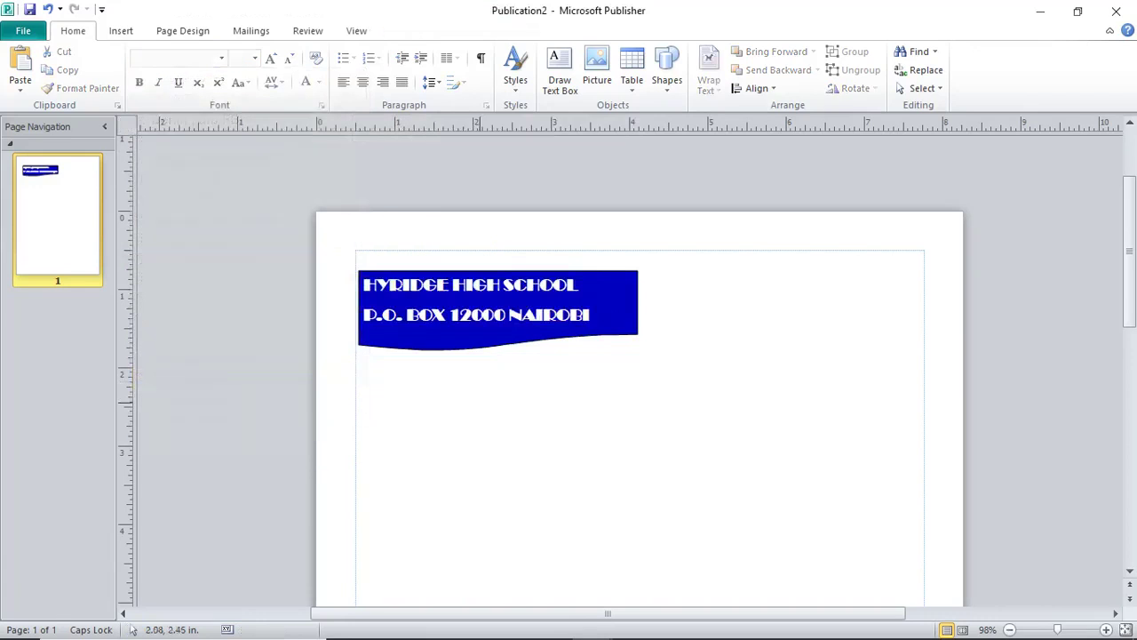
Shift the blue banner slightly right and up.
left_click(439, 277)
left_click_drag(439, 277, 463, 270)
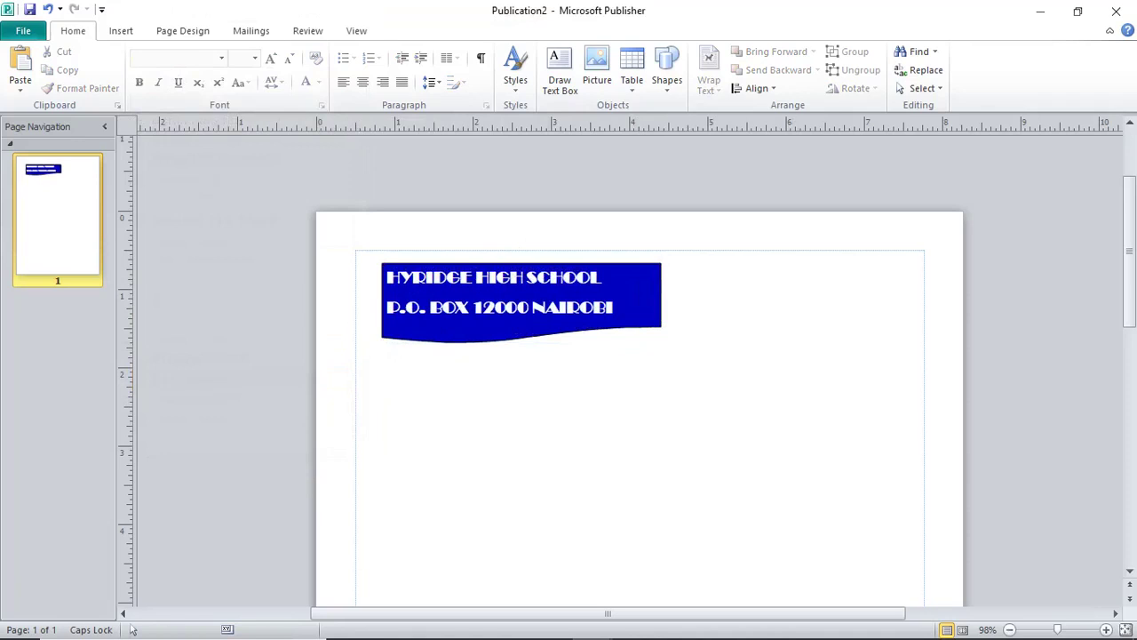
left_click(121, 30)
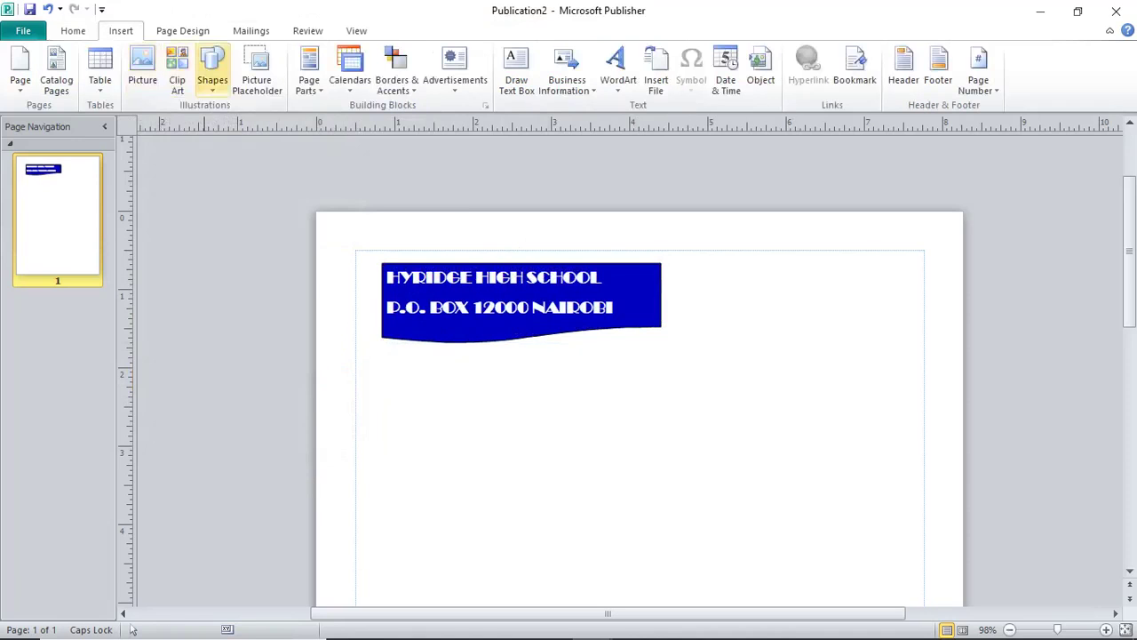
Draw a text box below the banner holding the lines NAME:, CLASS: and ADMNO.
left_click(212, 71)
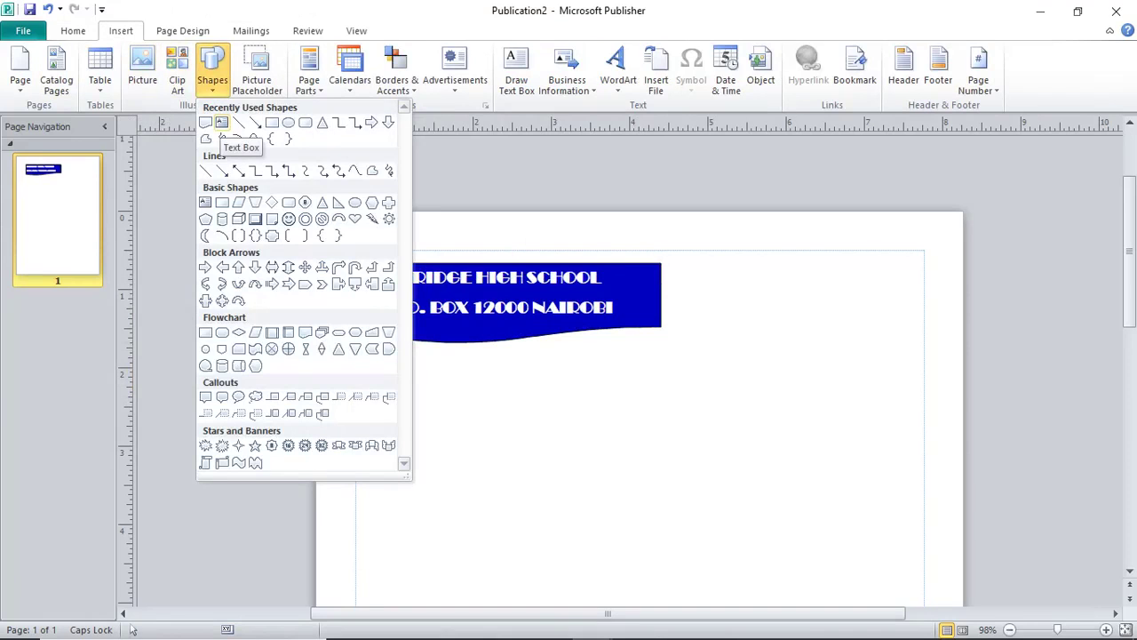
left_click(221, 123)
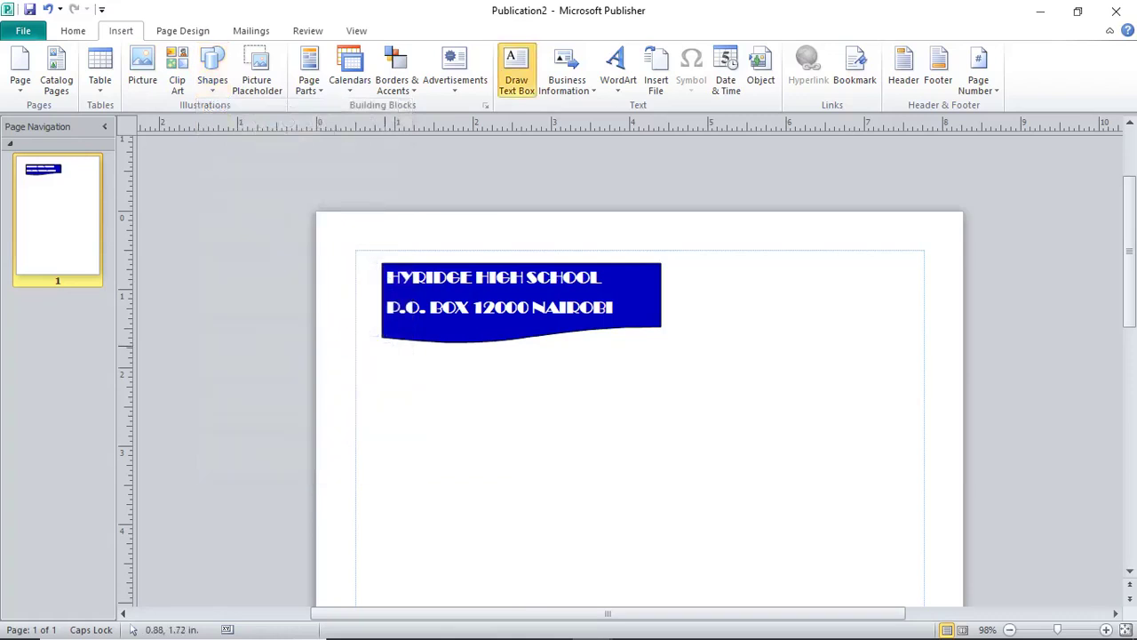
mouse_move(478, 347)
left_mouse_down()
mouse_move(526, 393)
mouse_move(660, 411)
left_mouse_up()
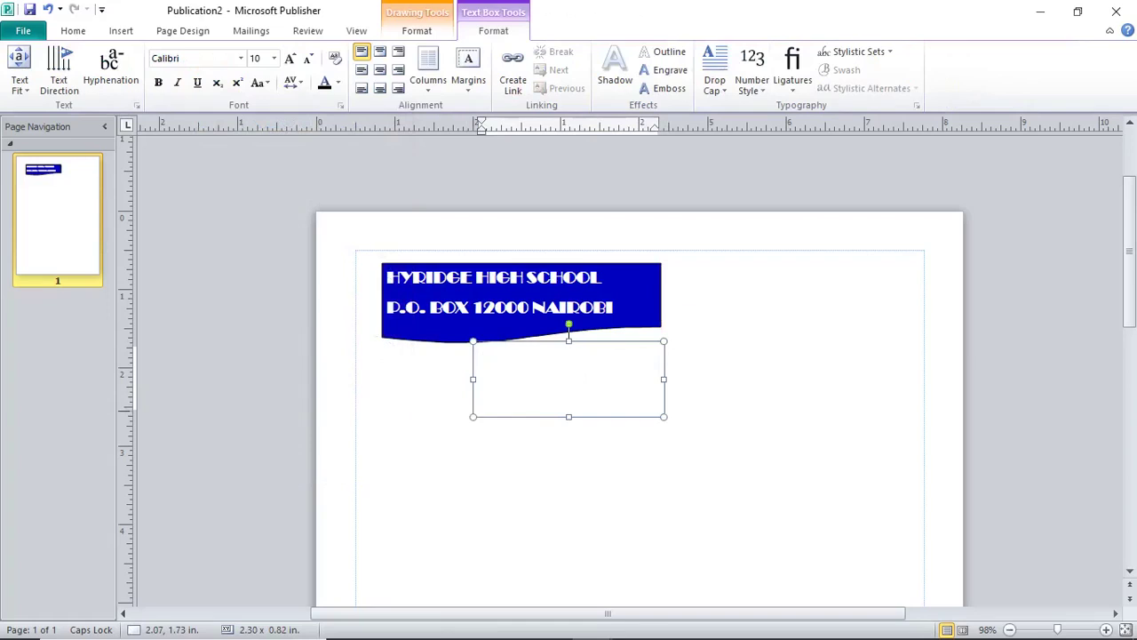
type("NAME: CA")
key("BackSpace")
type("A")
key("BackSpace")
type("LASS:")
key("Escape")
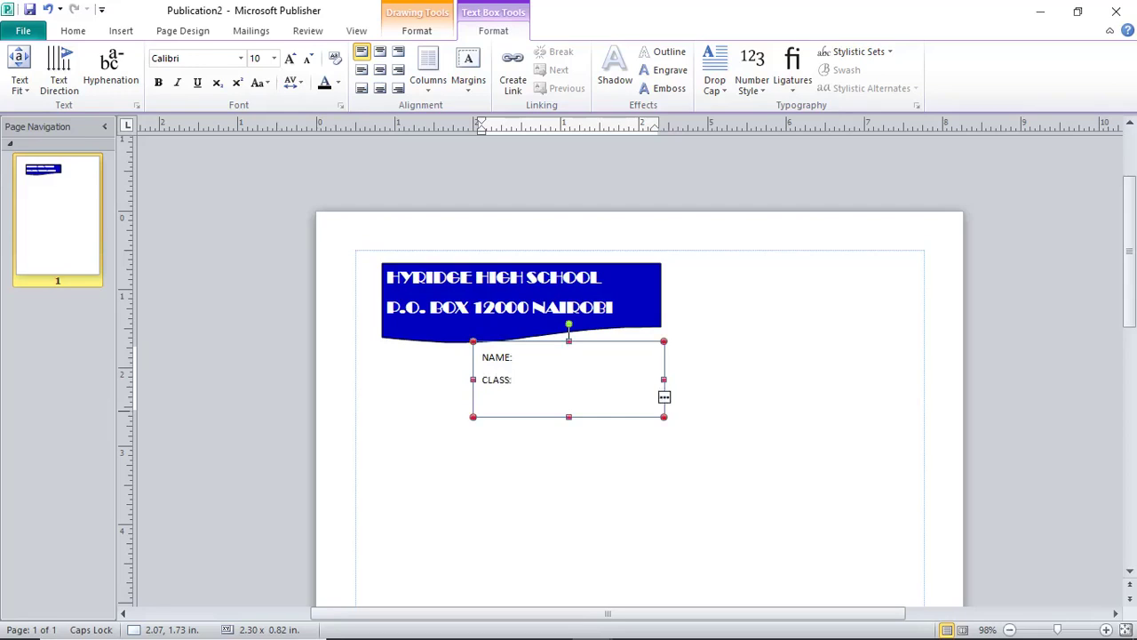
key("Return")
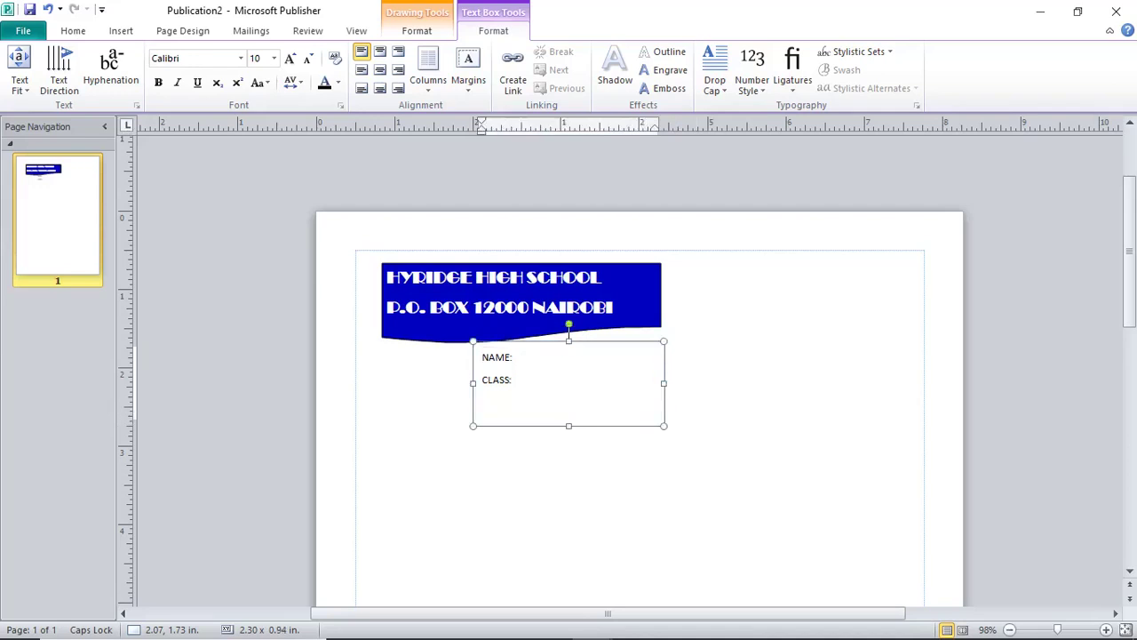
type(":")
key("Return")
type("ADMNO")
Set the three label lines to 1.0 line spacing and make them bold.
key("shift+Up")
key("shift+Home")
key("shift+Up")
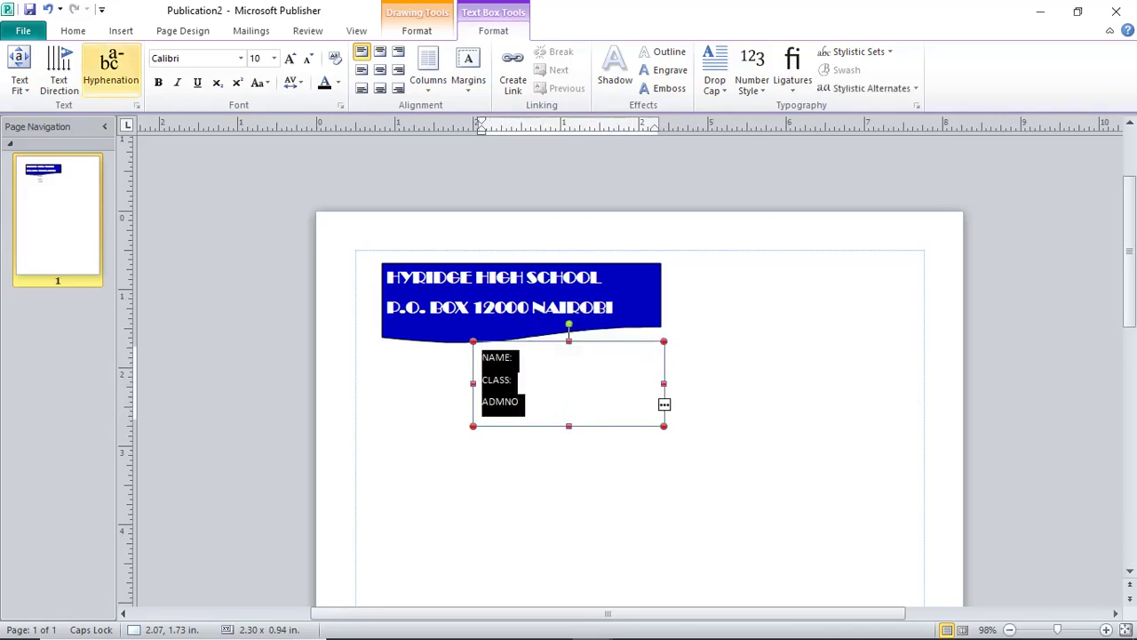
left_click(73, 30)
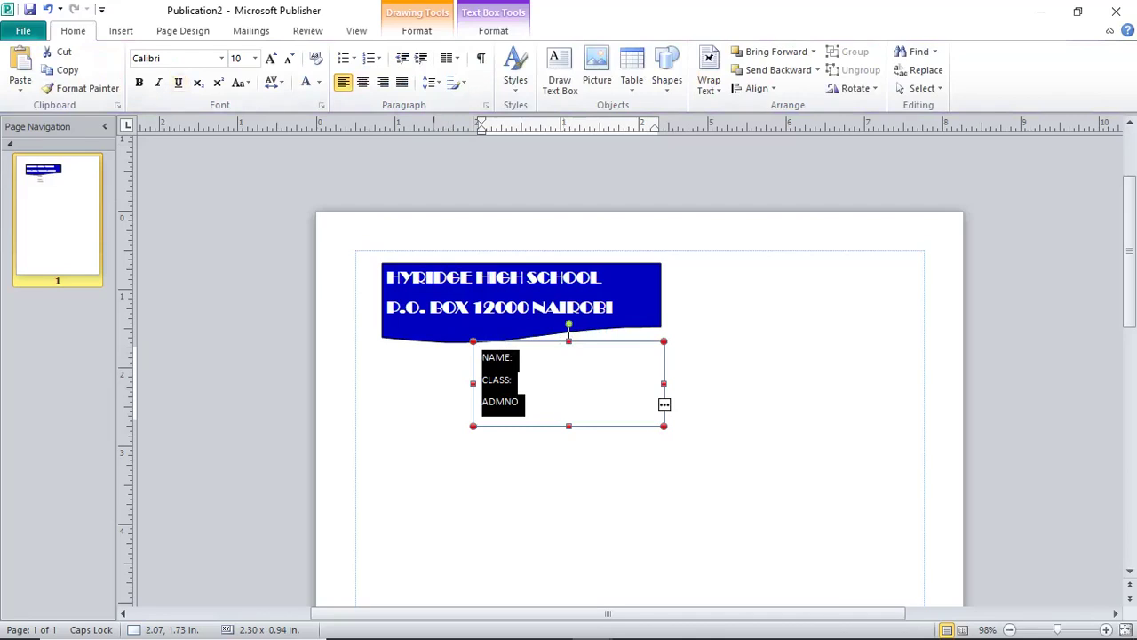
left_click(431, 81)
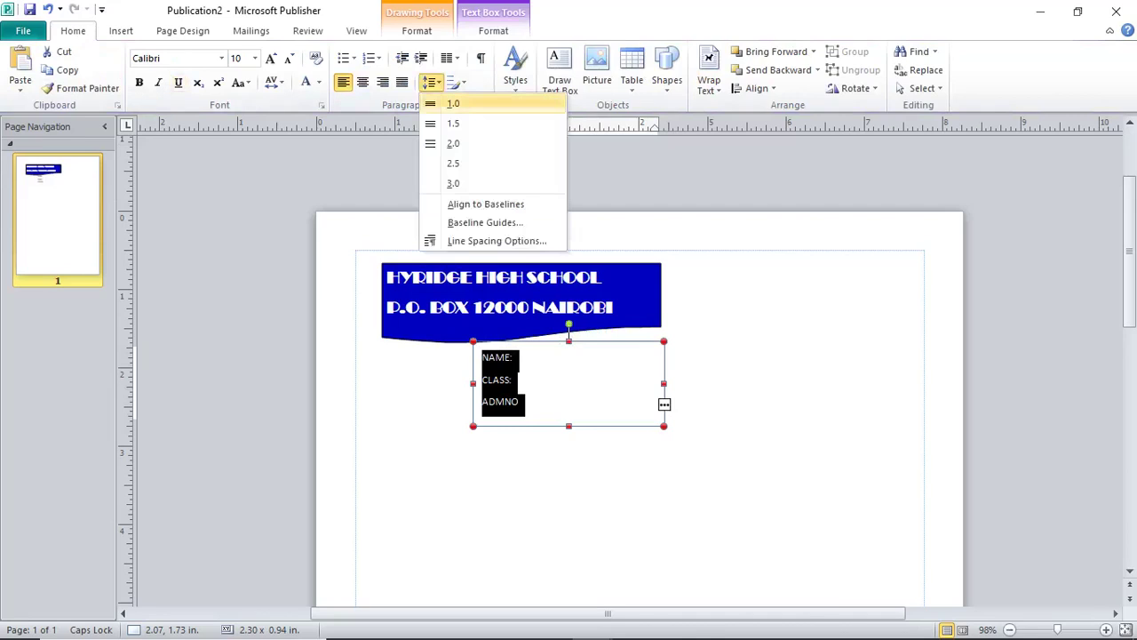
left_click(453, 103)
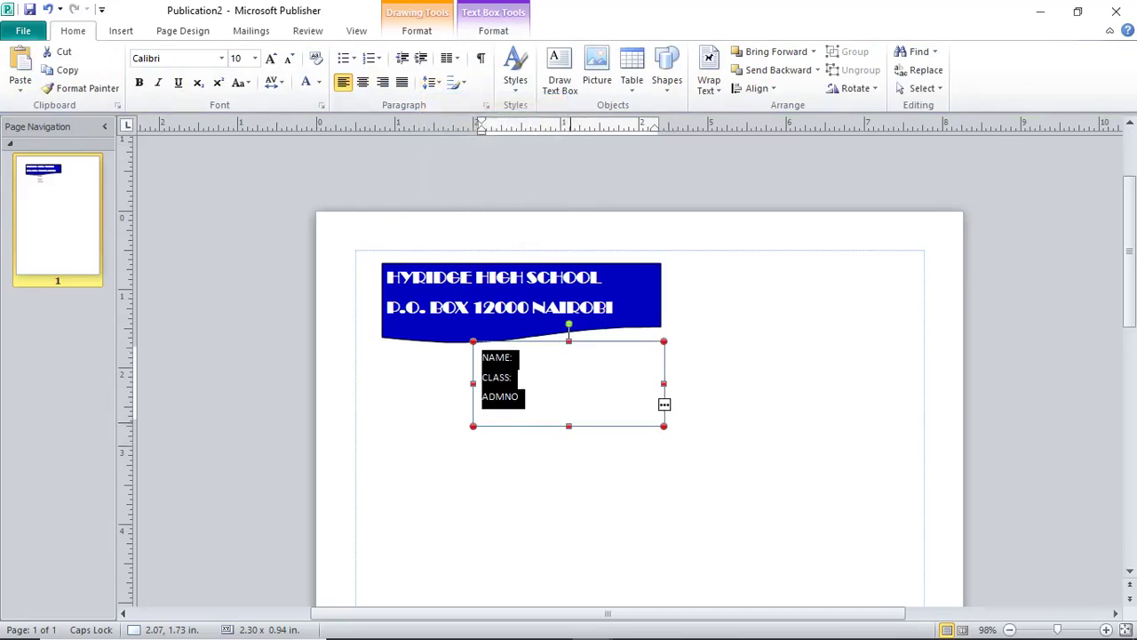
left_click(569, 338)
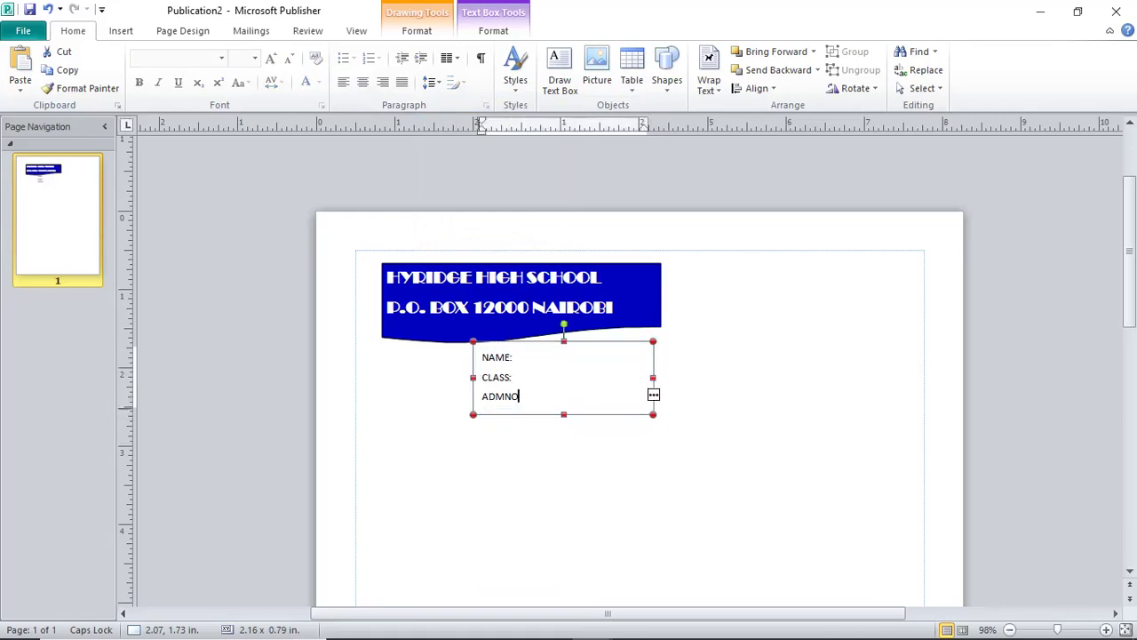
key("ctrl+a")
left_click(498, 327)
left_click(596, 501)
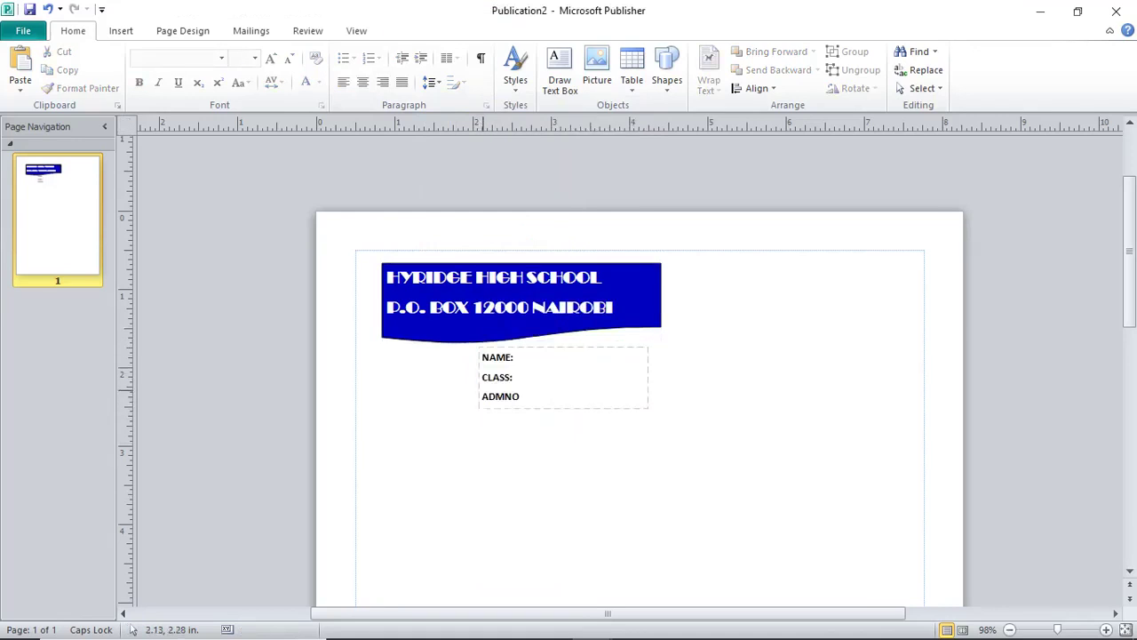
Draw a text box below ADMNO and type FORWAD EVER BACKWARDS NEVER.
left_click(120, 30)
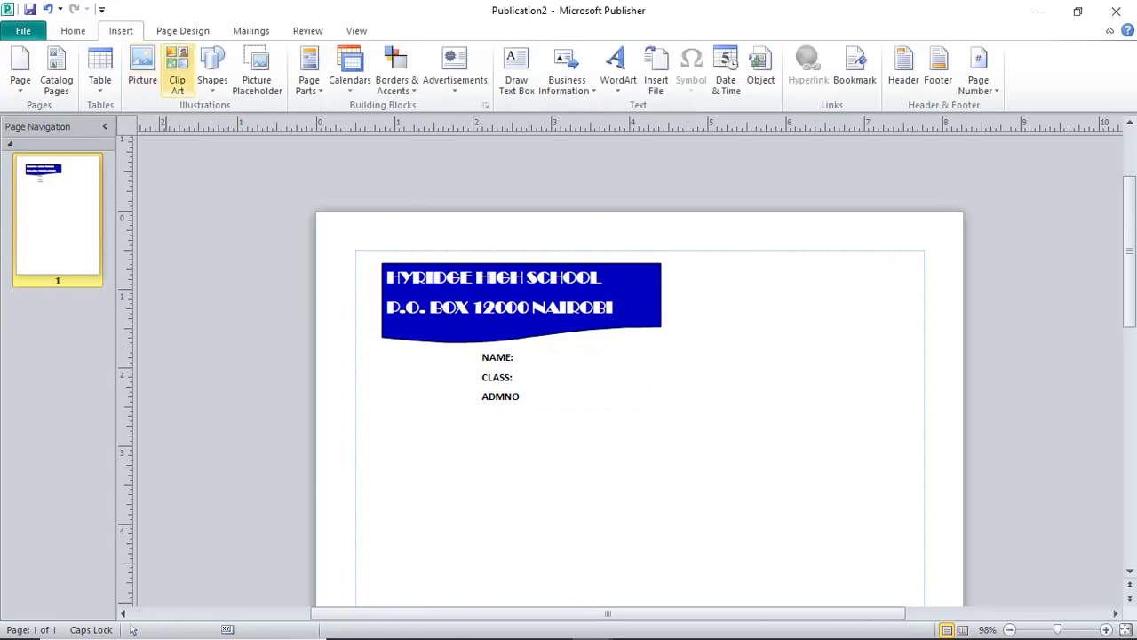
left_click(212, 71)
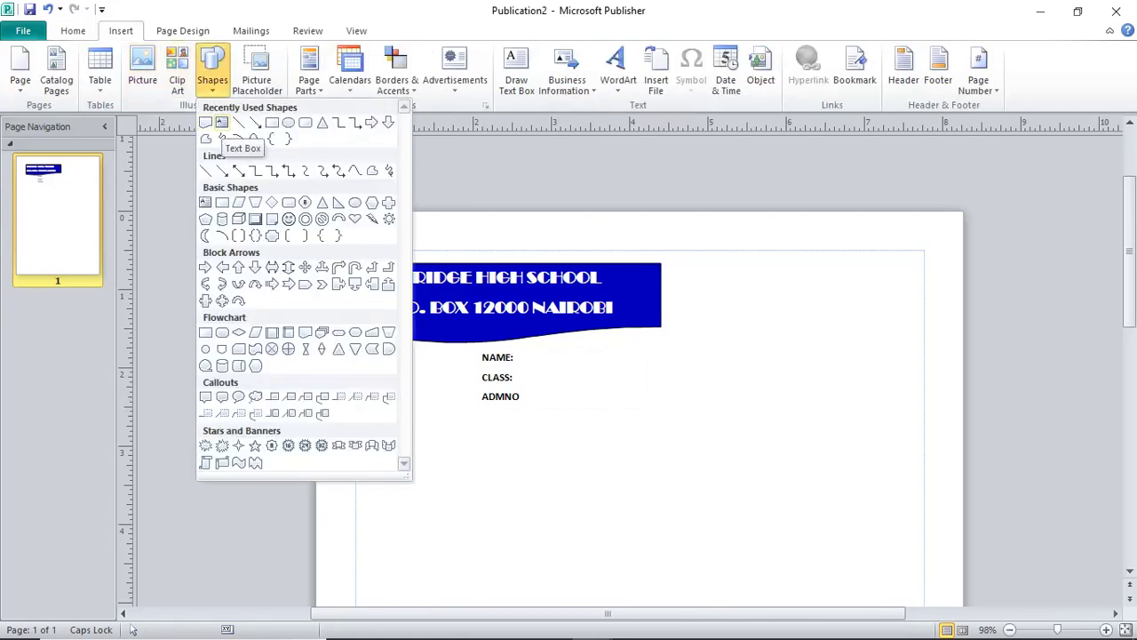
left_click(222, 122)
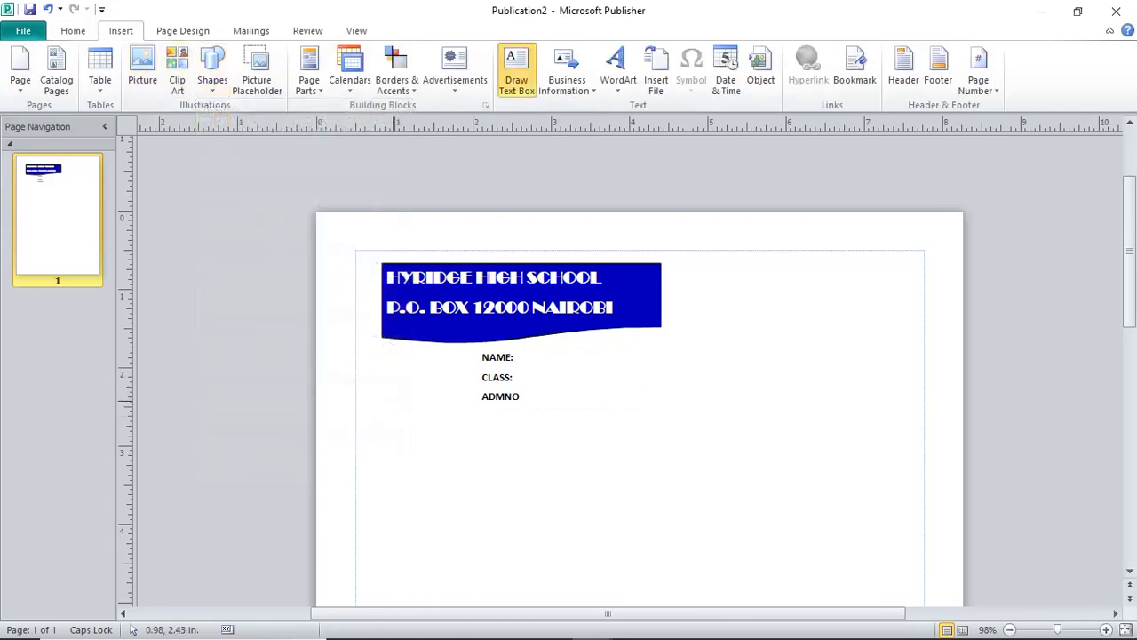
left_click_drag(393, 401, 666, 440)
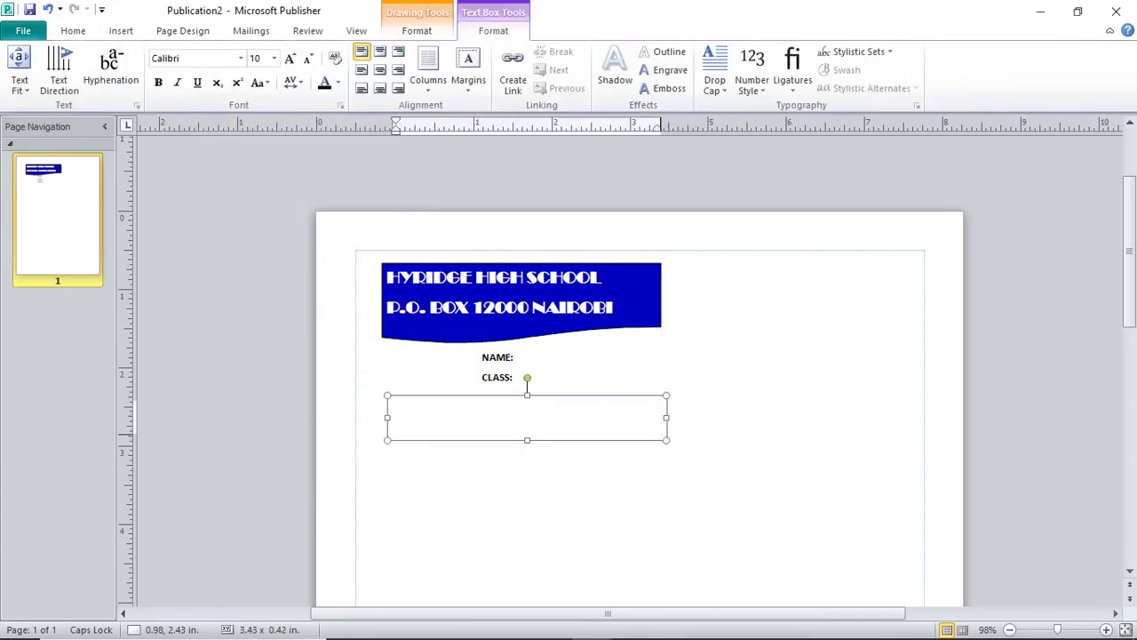
type("A")
key("BackSpace")
type("FORWAD EVER ")
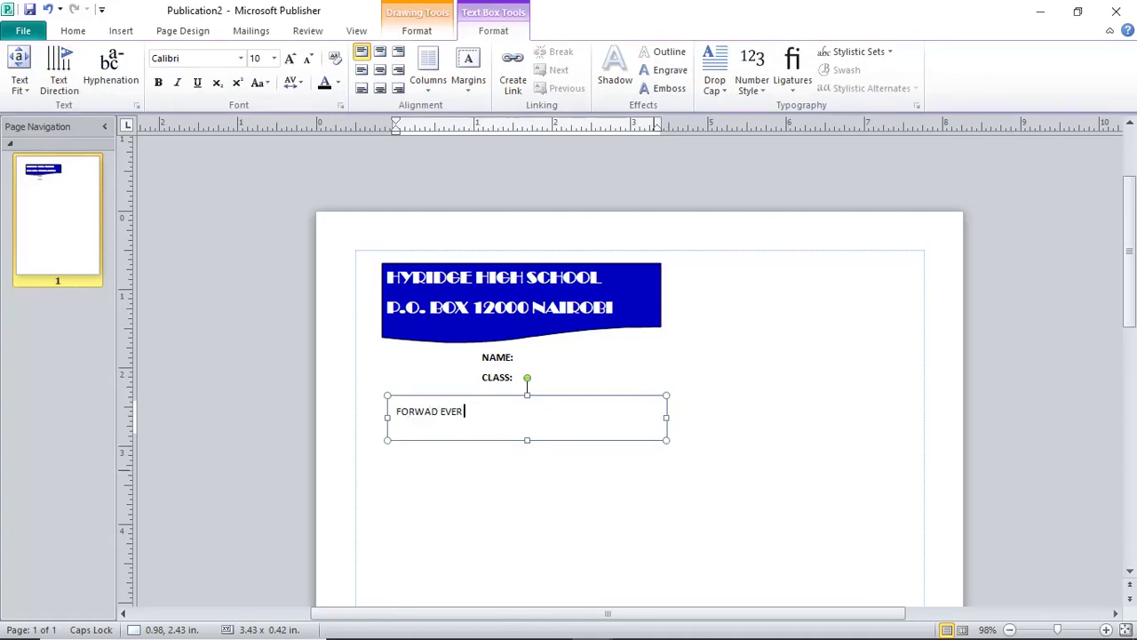
type("BACKWARDS NEVER")
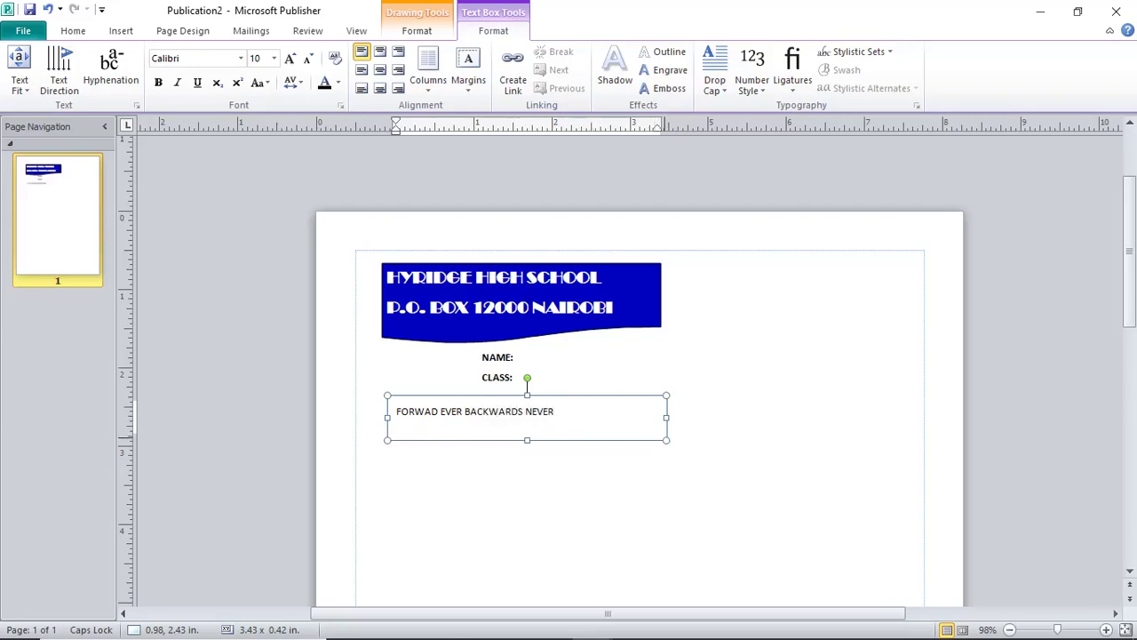
key("Escape")
Make the motto text 14 pt and bold.
left_click(559, 411)
left_click_drag(560, 411, 396, 411)
key("ctrl+bracketright")
key("ctrl+bracketright")
key("ctrl+bracketright")
key("ctrl+bracketright")
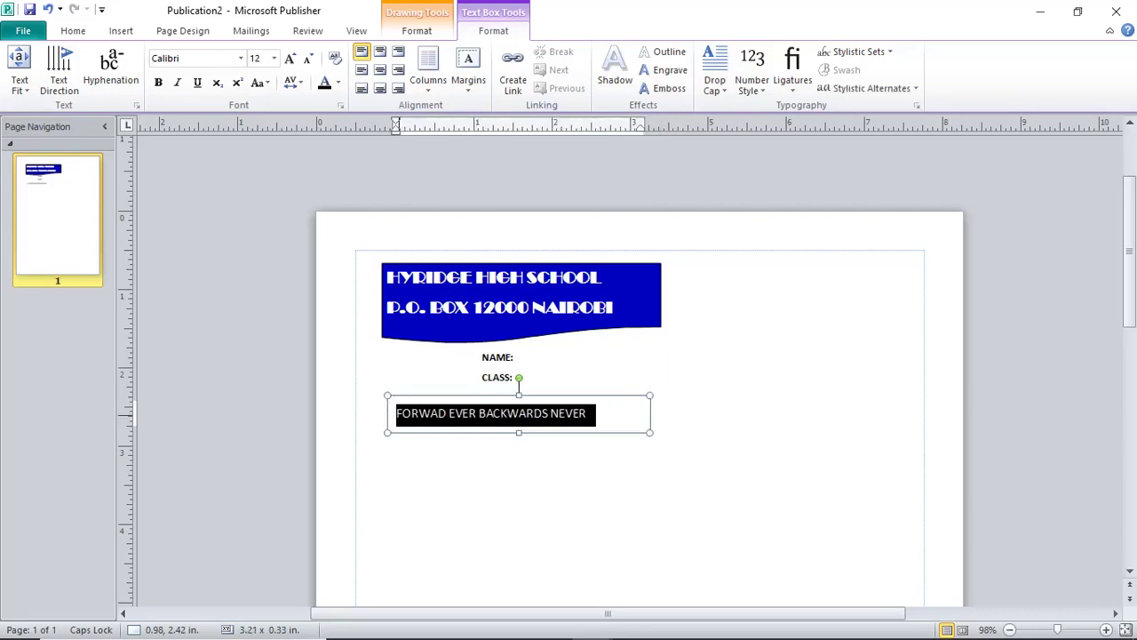
key("ctrl+b")
left_click(563, 464)
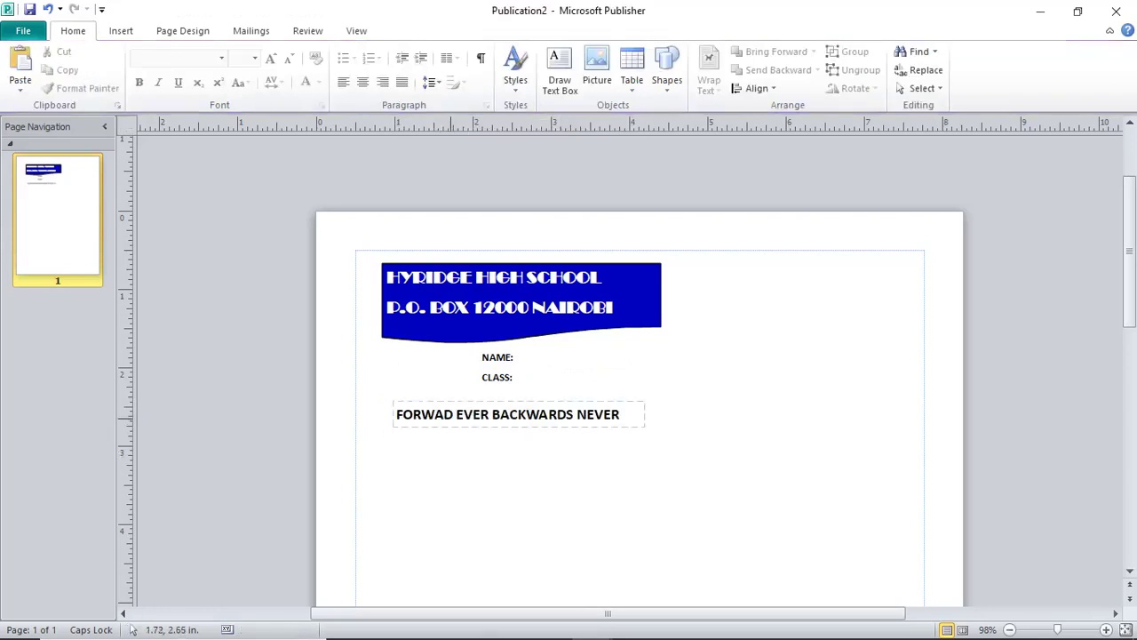
Correct FORWAD to FORWARD in the motto.
left_click(441, 414)
left_click(452, 414)
type("R")
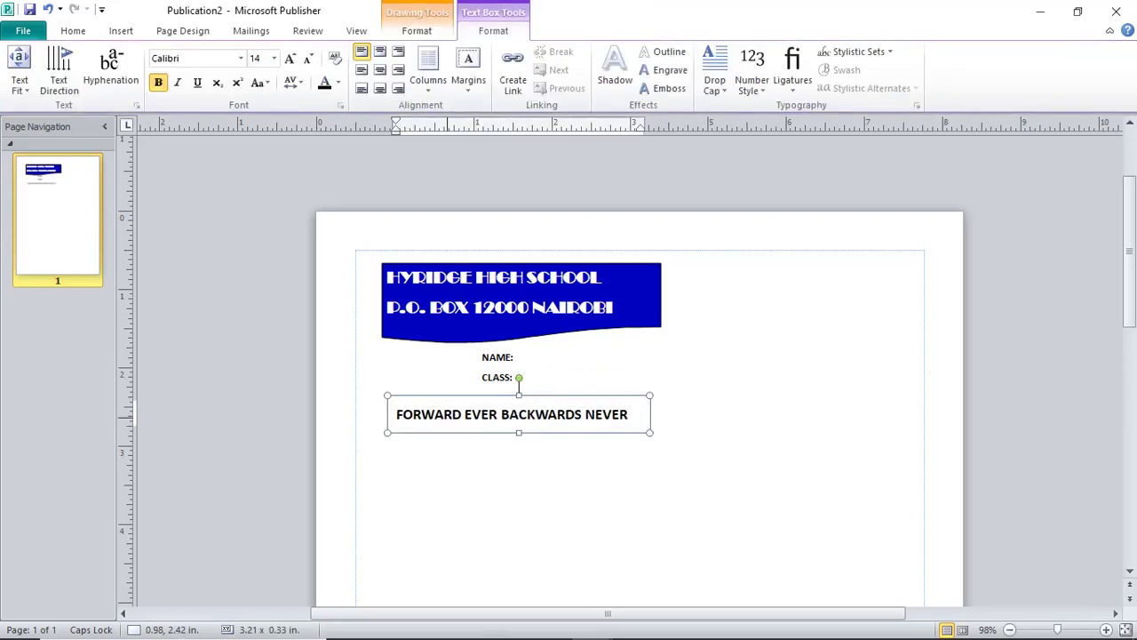
left_click(563, 458)
Move the motto box down so it sits clear below the ADMNO line.
left_click(514, 356)
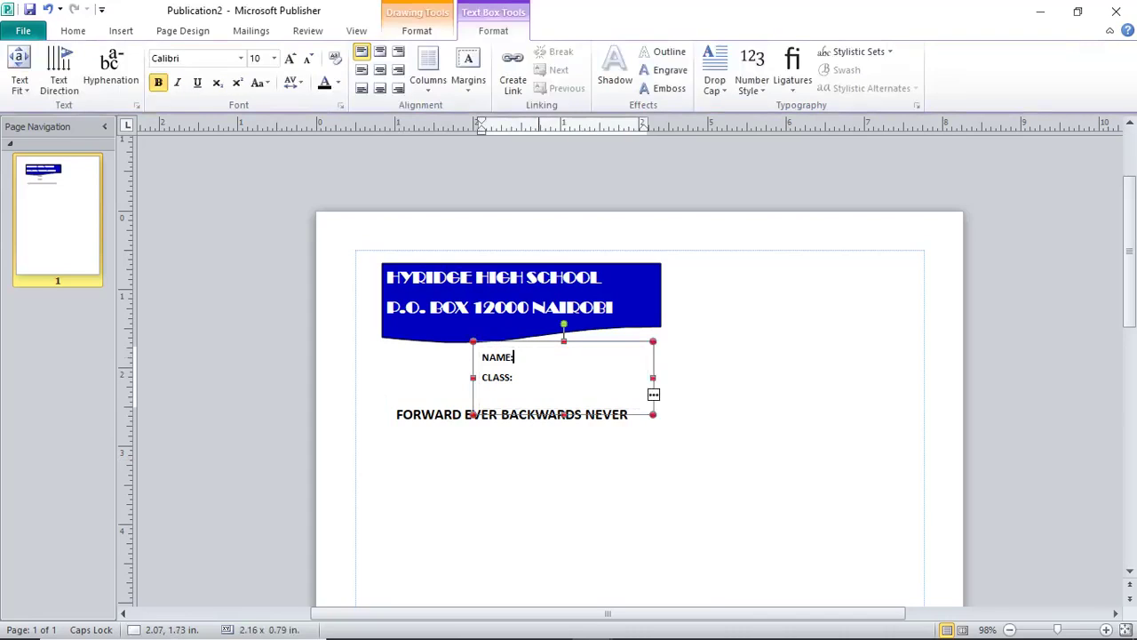
left_click(444, 414)
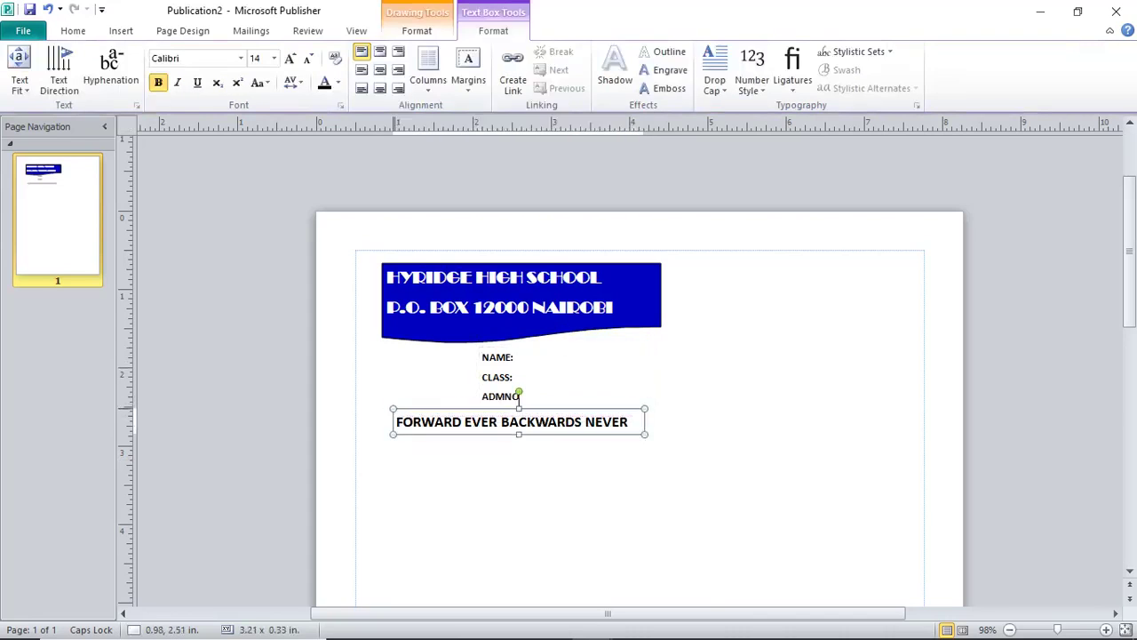
key("Escape")
key("Escape")
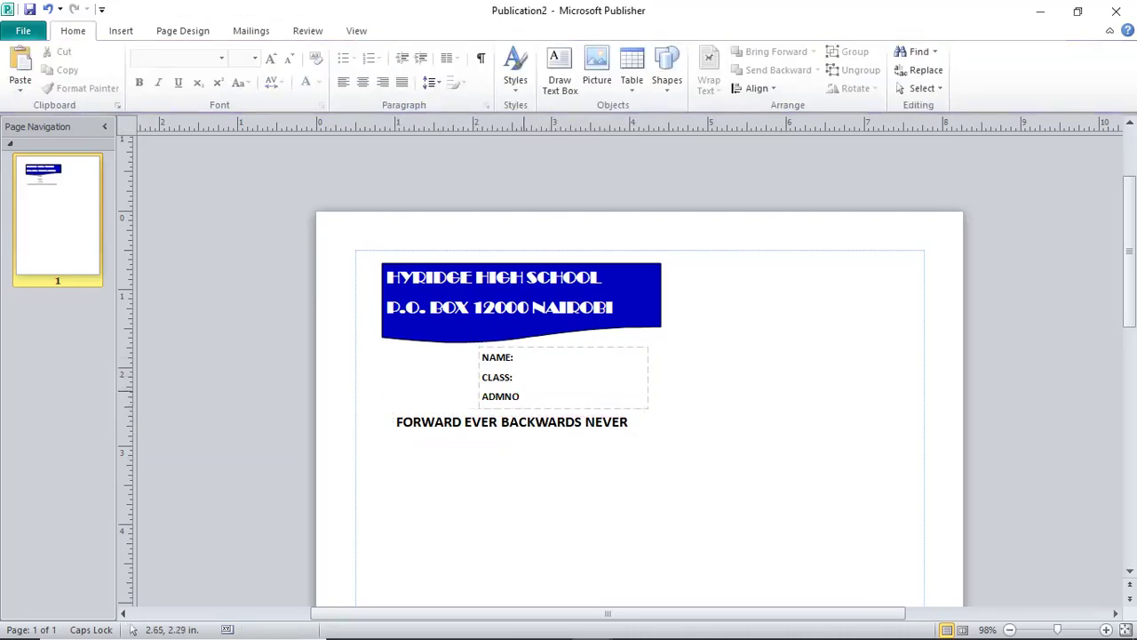
left_click(516, 357)
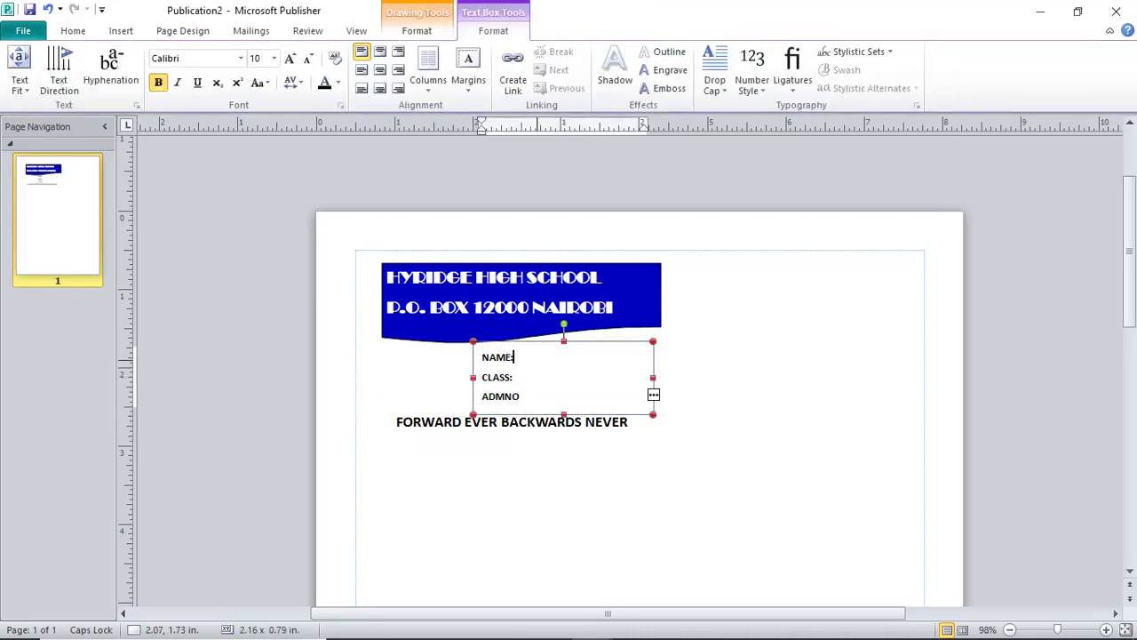
left_click(513, 376)
key("Escape")
key("Escape")
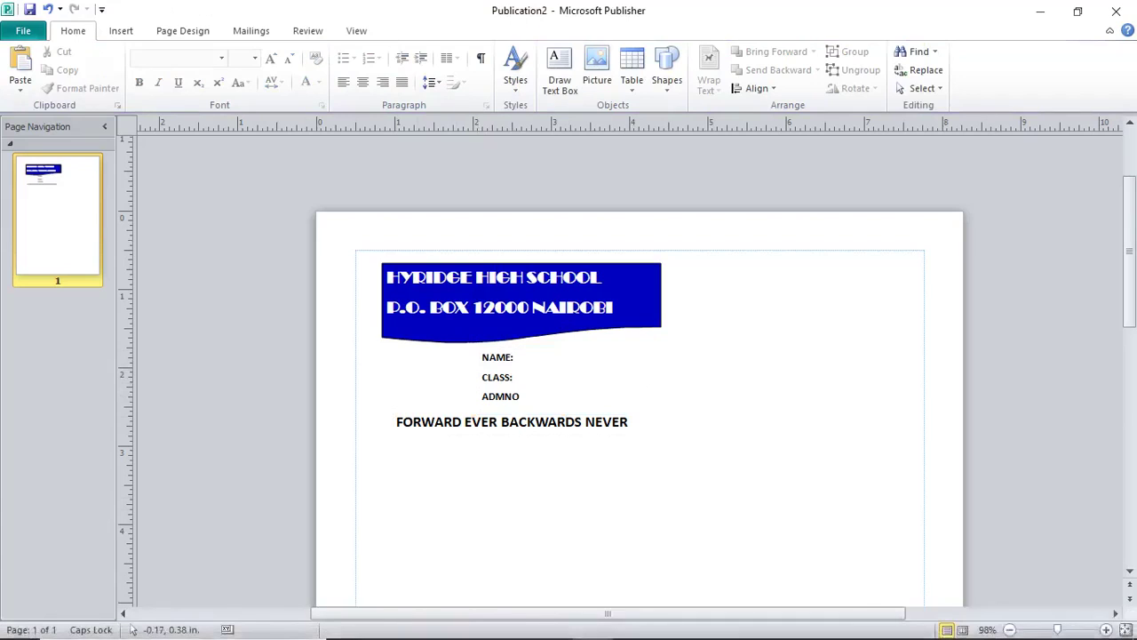
Narrow the blue banner to about 3.15 in and nudge the motto box slightly right.
left_click(385, 269)
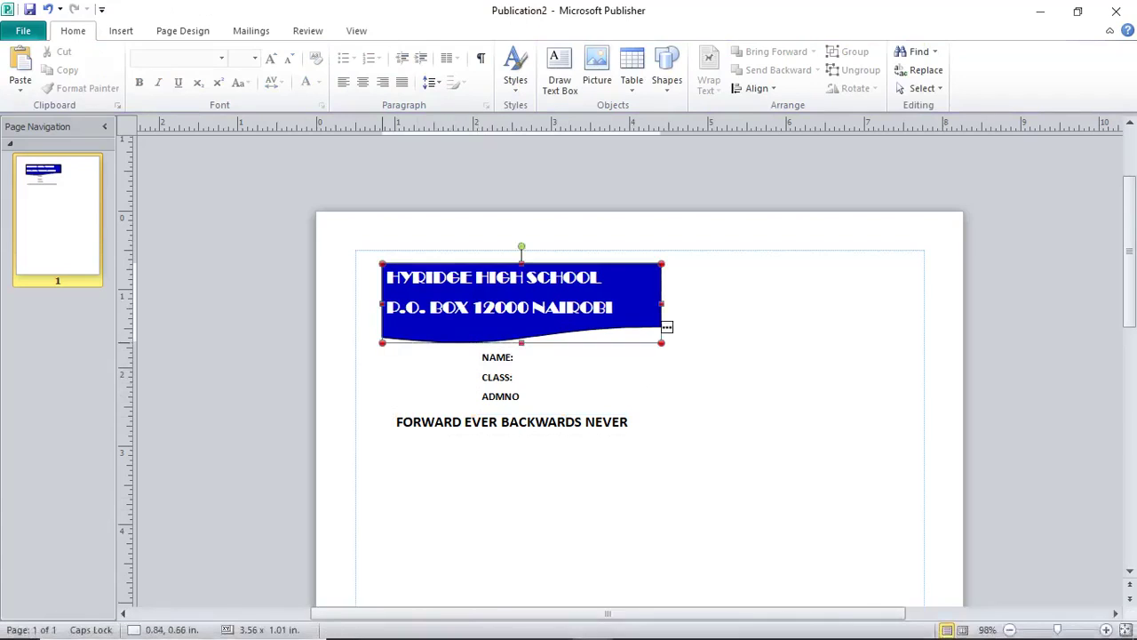
mouse_move(661, 303)
left_mouse_down()
mouse_move(629, 303)
mouse_move(654, 285)
left_mouse_up()
left_click(519, 410)
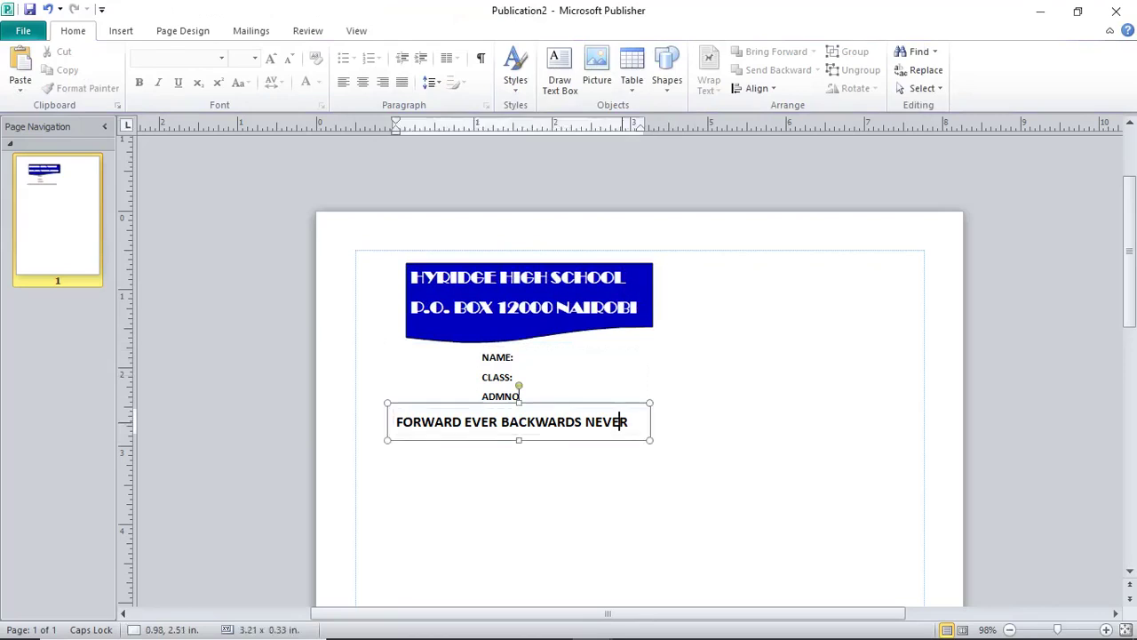
left_click(373, 497)
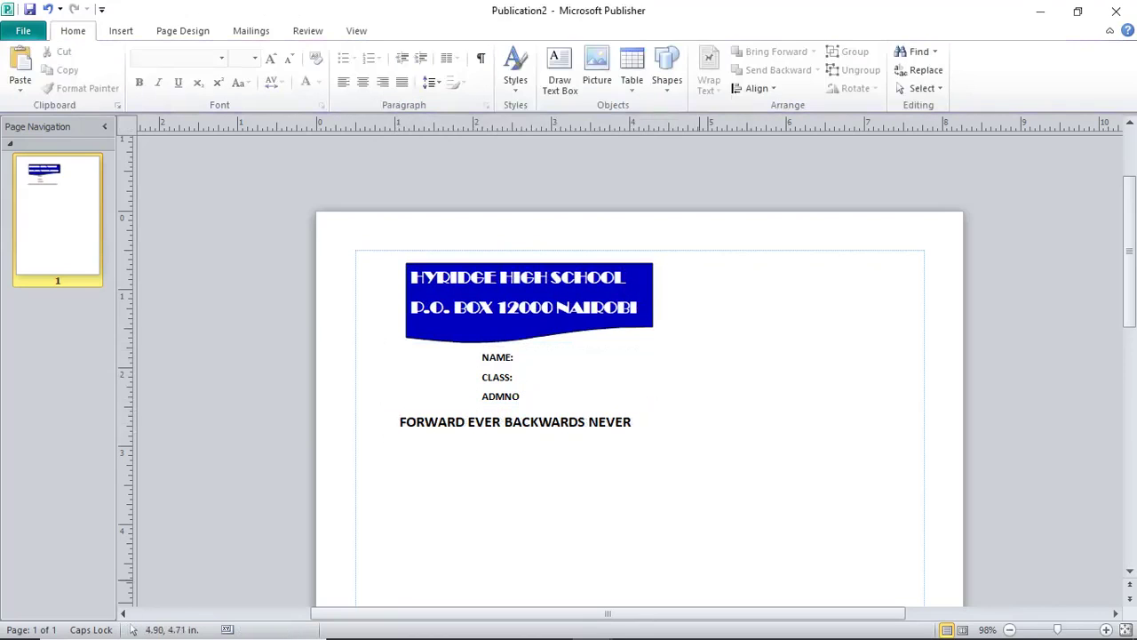
left_click(121, 30)
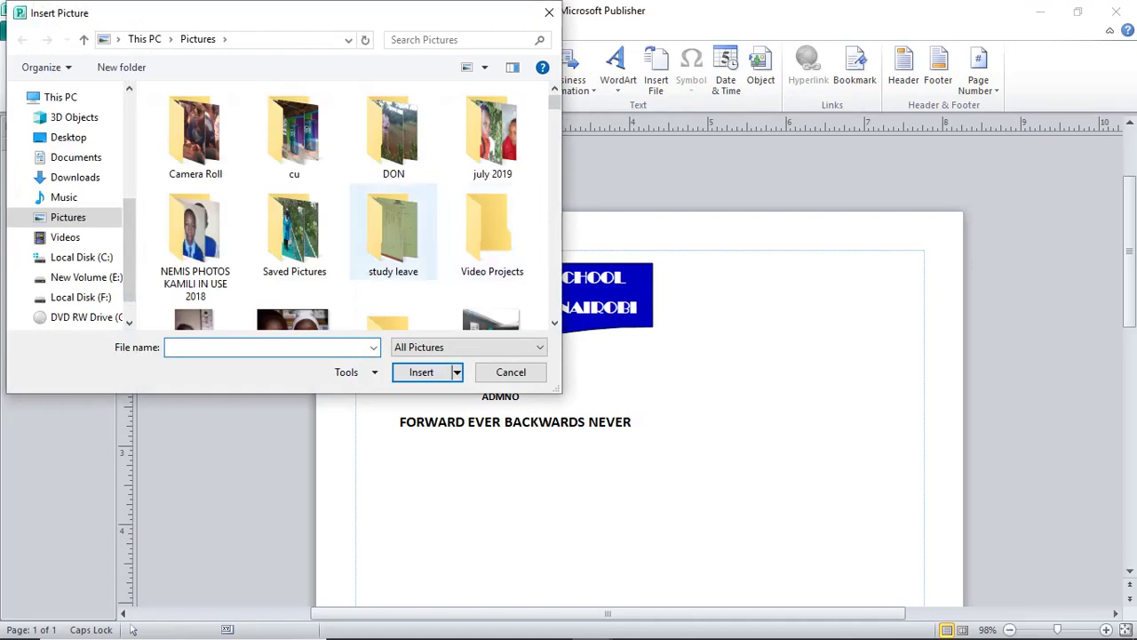
Insert the photo IMG_20190608_131206_8 from the Pictures folder.
scroll(392, 231, "down", 2)
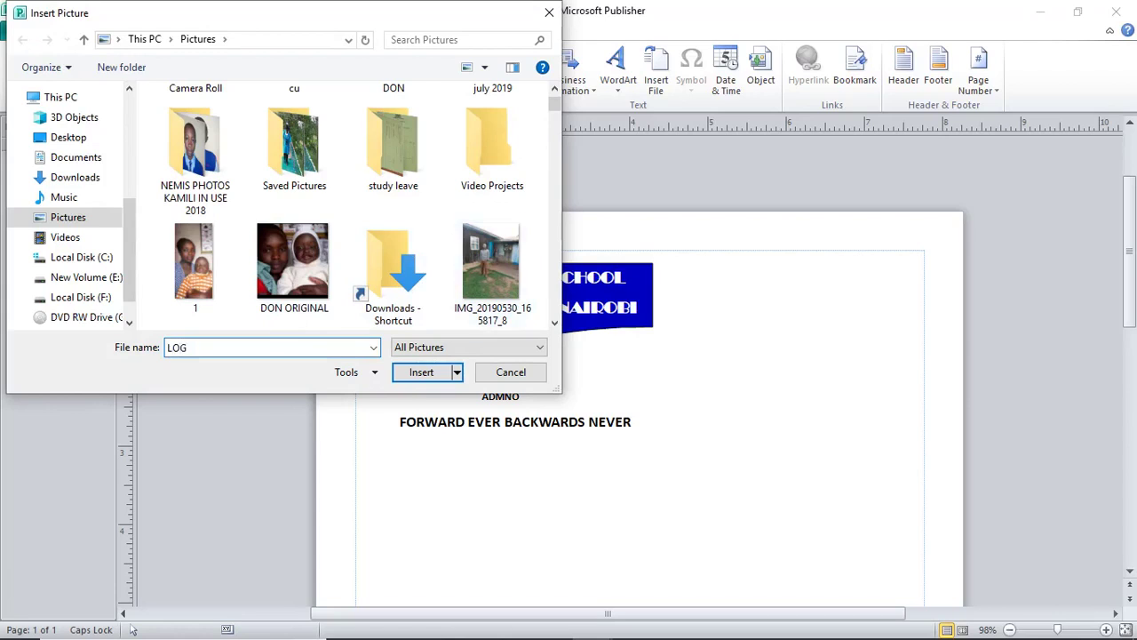
scroll(342, 204, "down", 8)
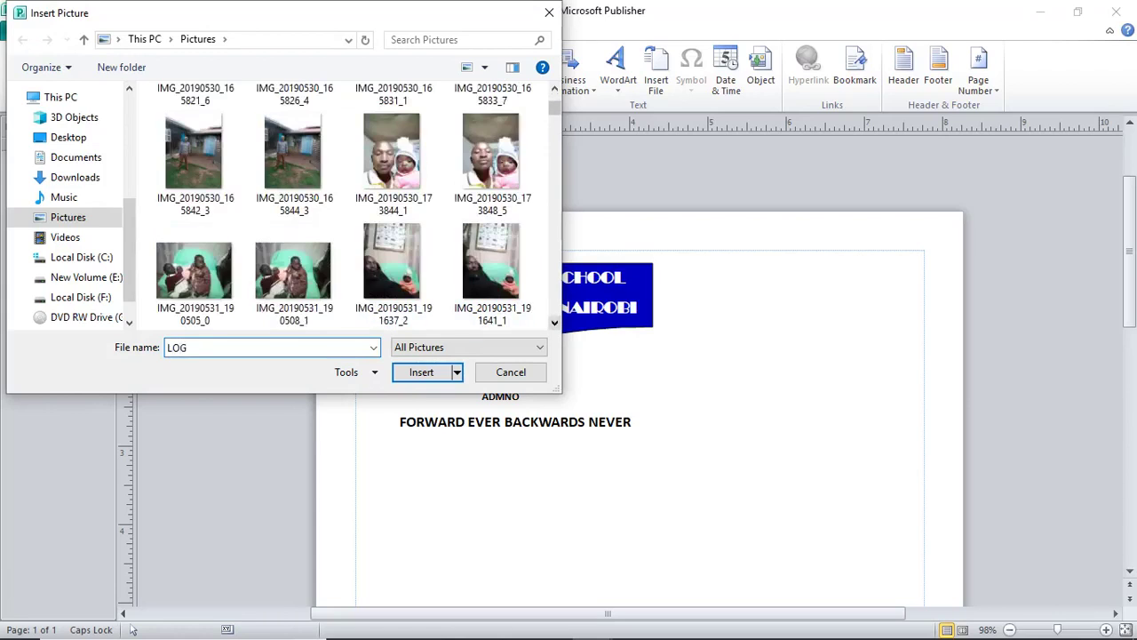
scroll(342, 205, "down", 5)
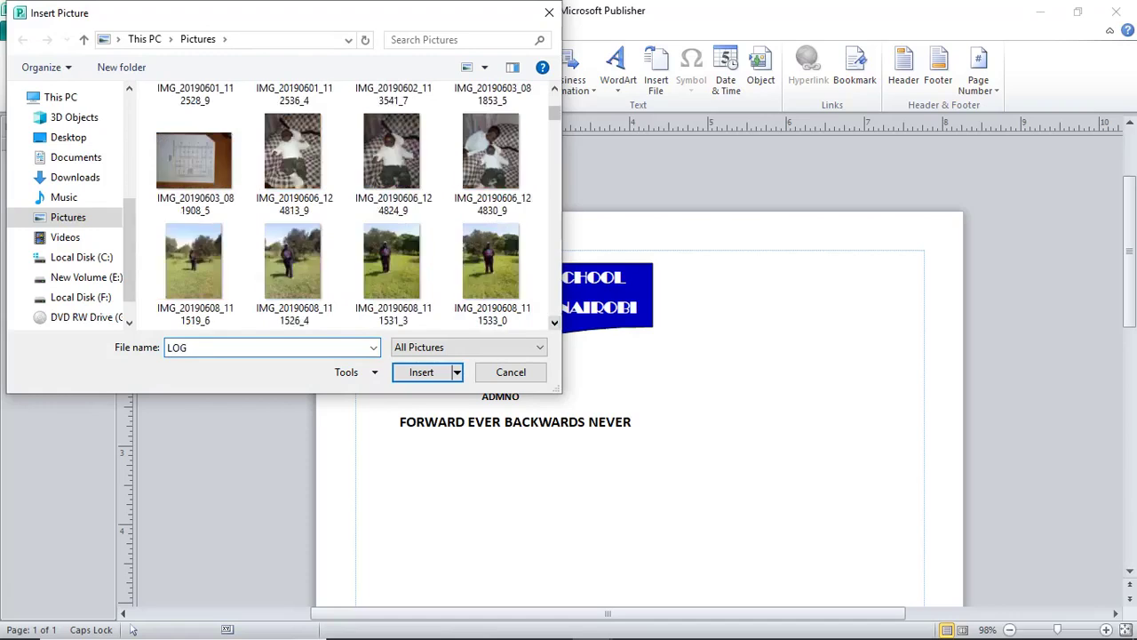
scroll(342, 204, "down", 8)
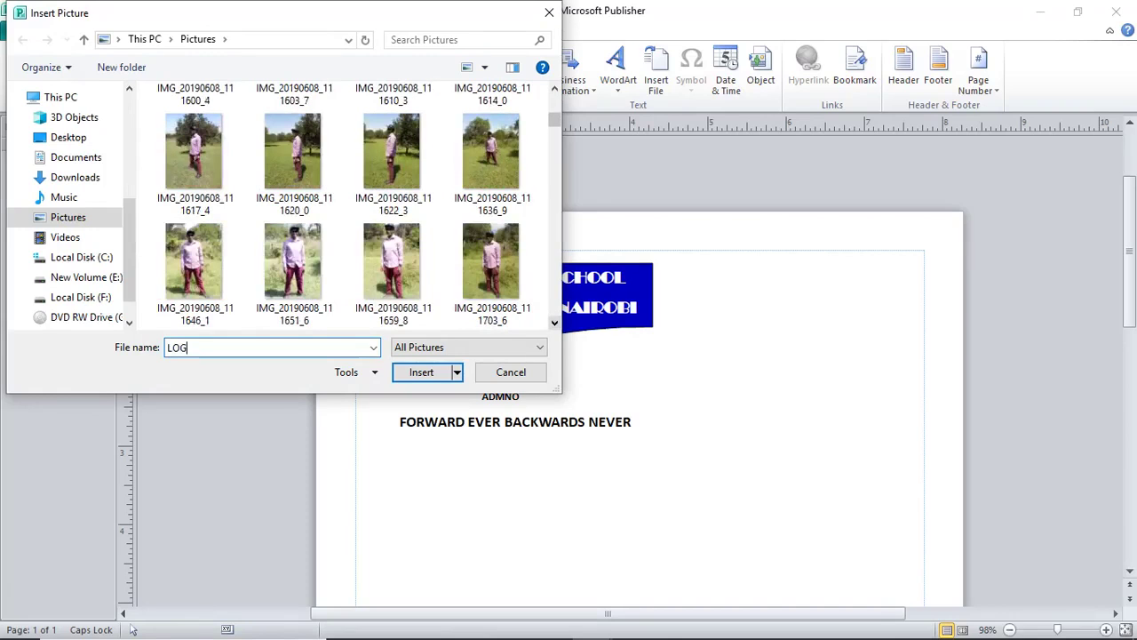
scroll(343, 204, "down", 10)
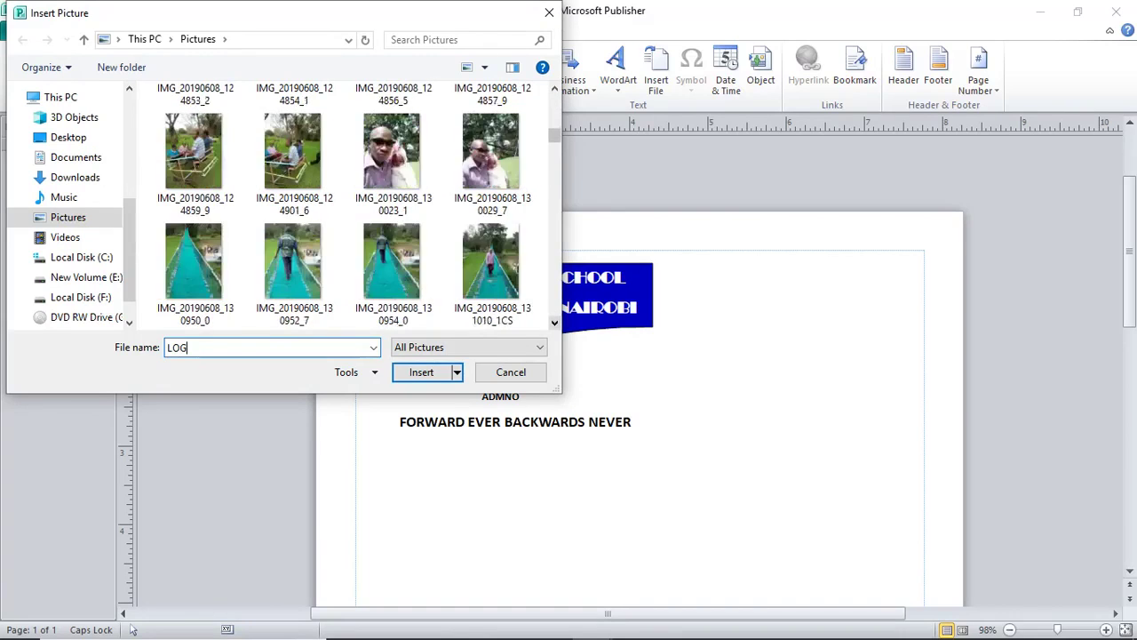
scroll(342, 205, "down", 5)
scroll(342, 204, "down", 5)
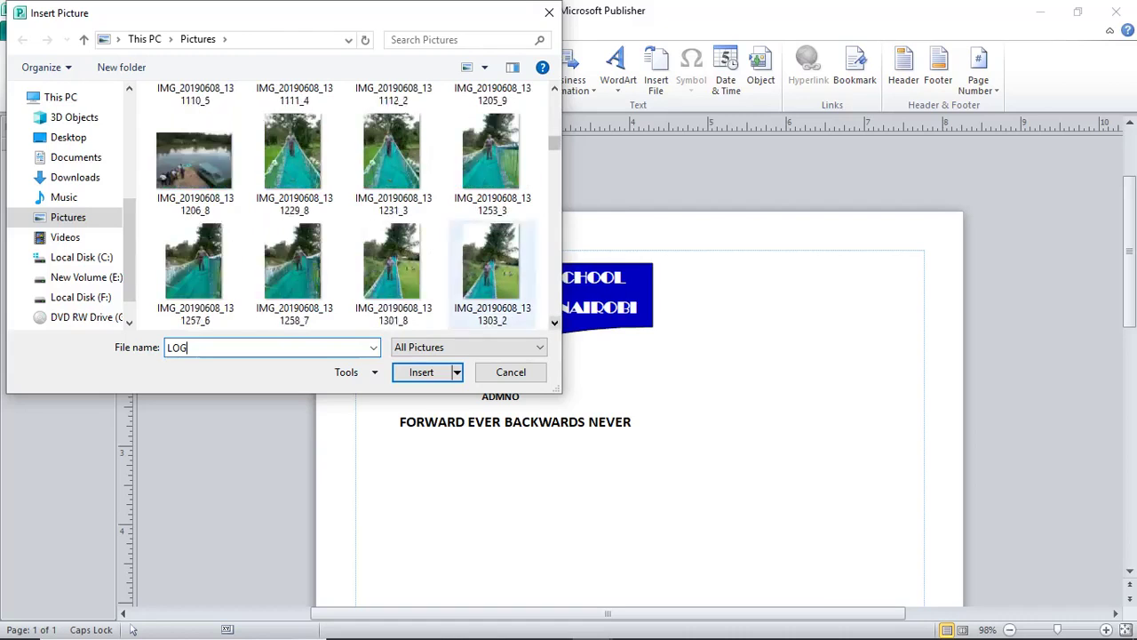
left_click(194, 162)
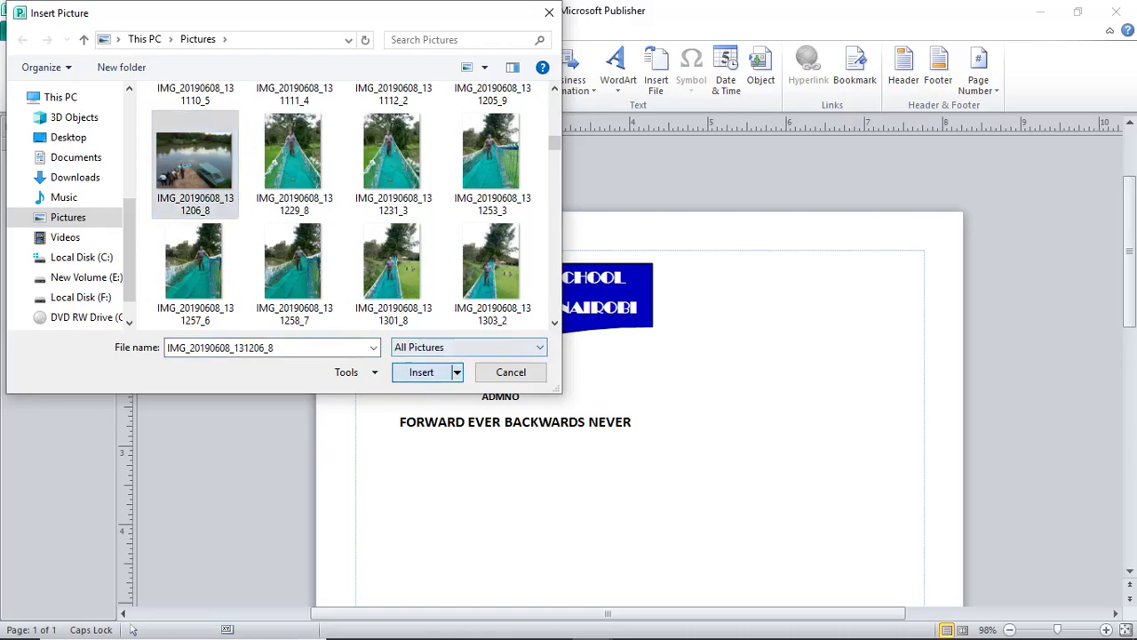
key("Return")
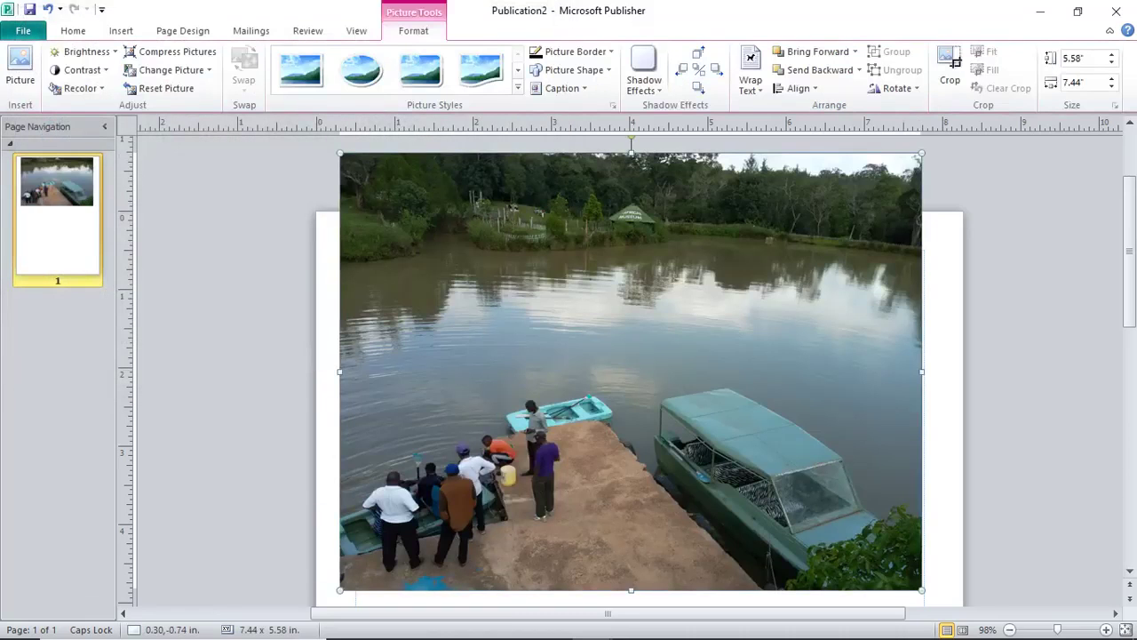
Crop the lake photo down to just the green boat.
left_click(950, 71)
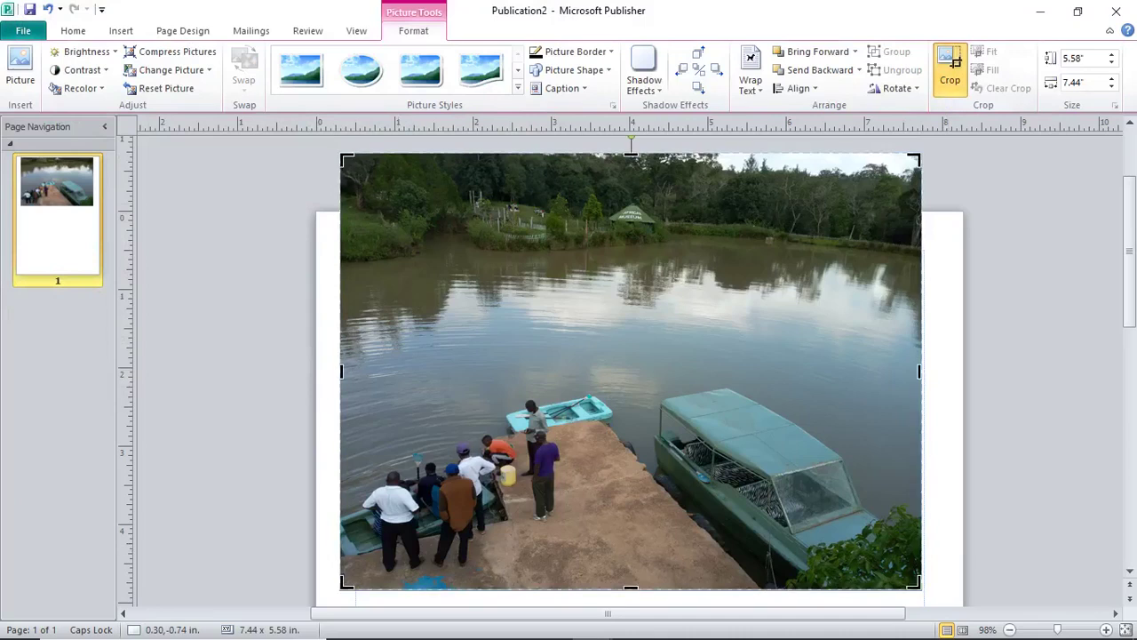
left_click_drag(341, 588, 636, 524)
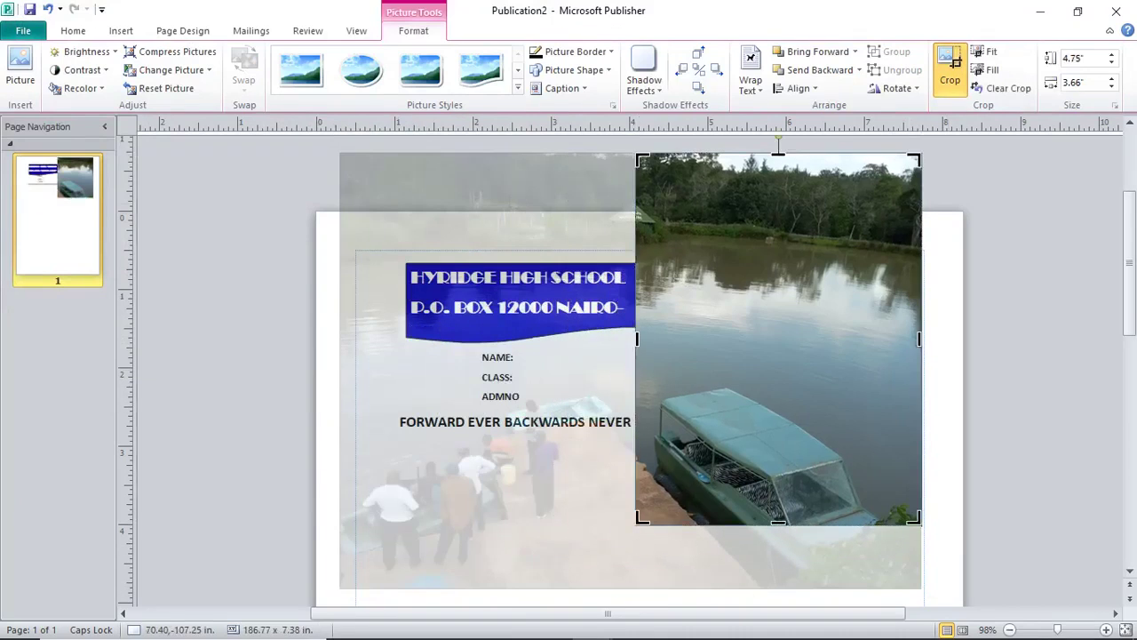
left_click_drag(915, 158, 782, 428)
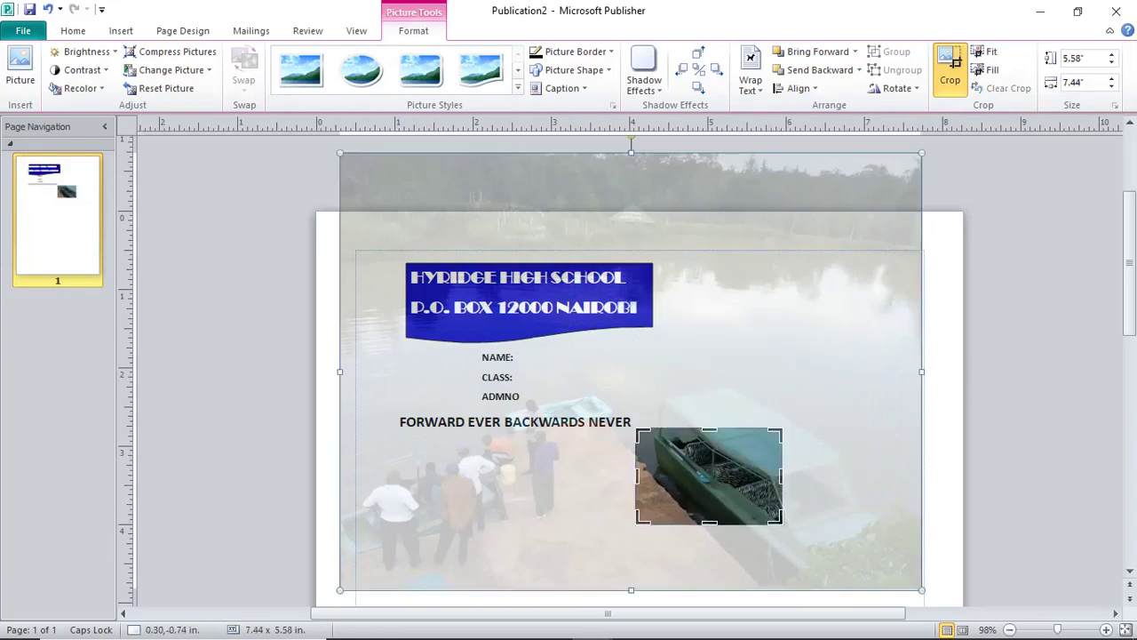
key("Escape")
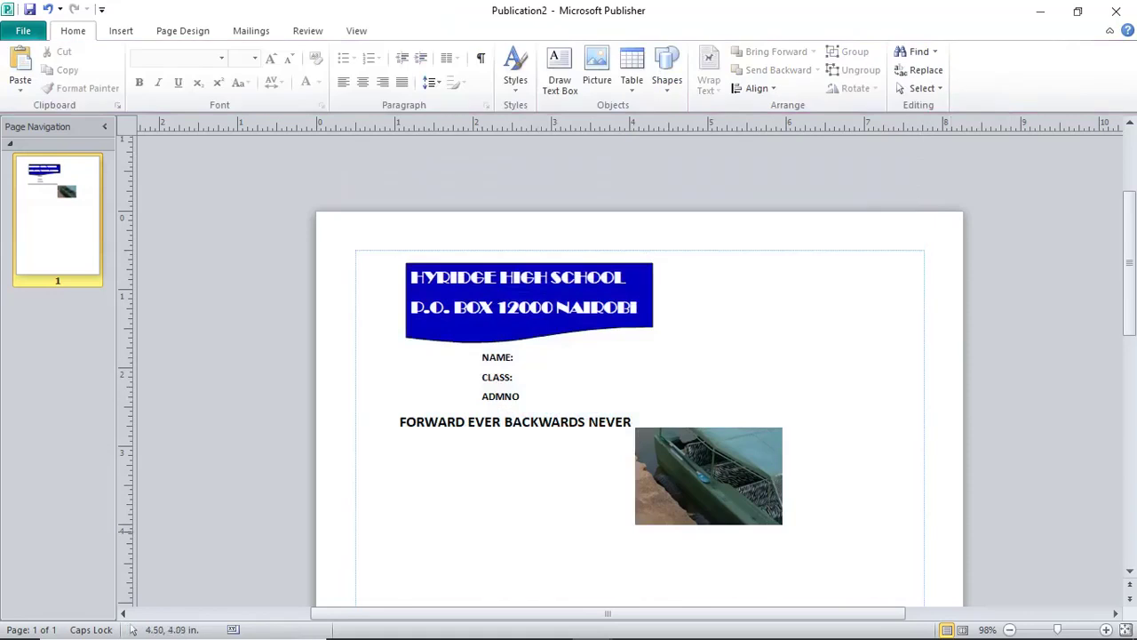
Move the boat picture left of the banner and resize it to about 0.58 × 1.09 in.
left_click_drag(709, 477, 327, 301)
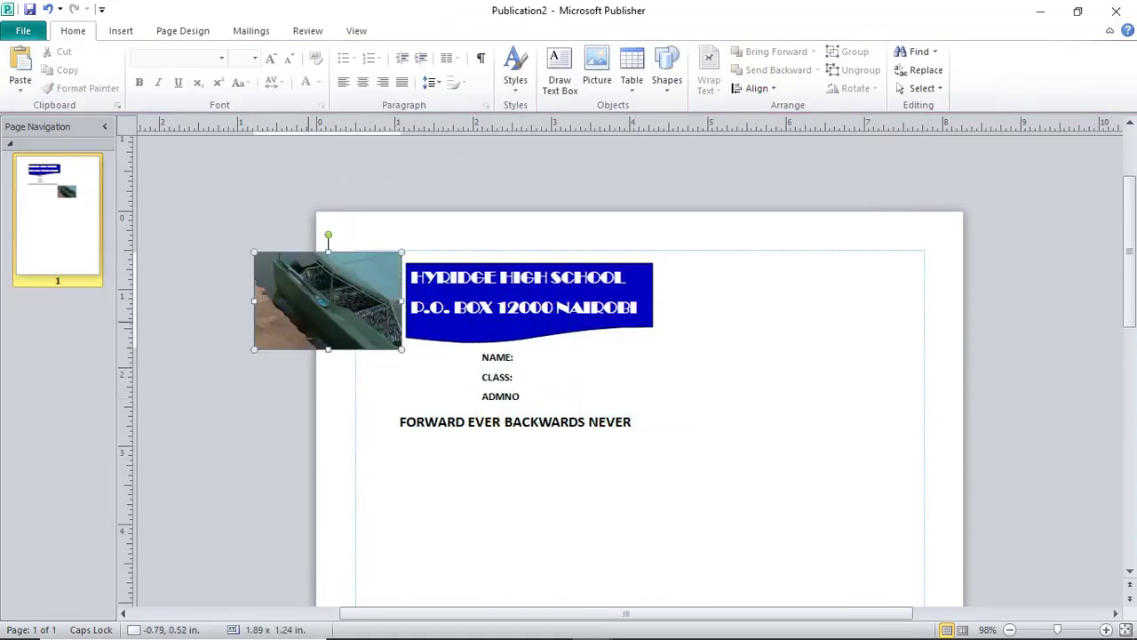
left_click_drag(255, 350, 263, 343)
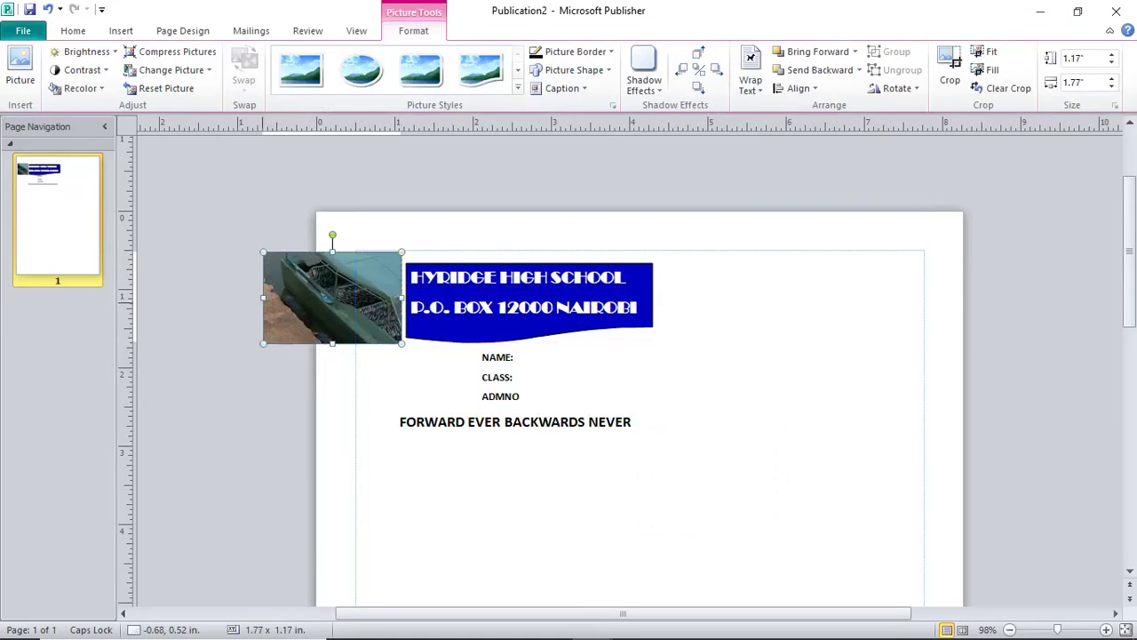
left_click_drag(263, 298, 356, 298)
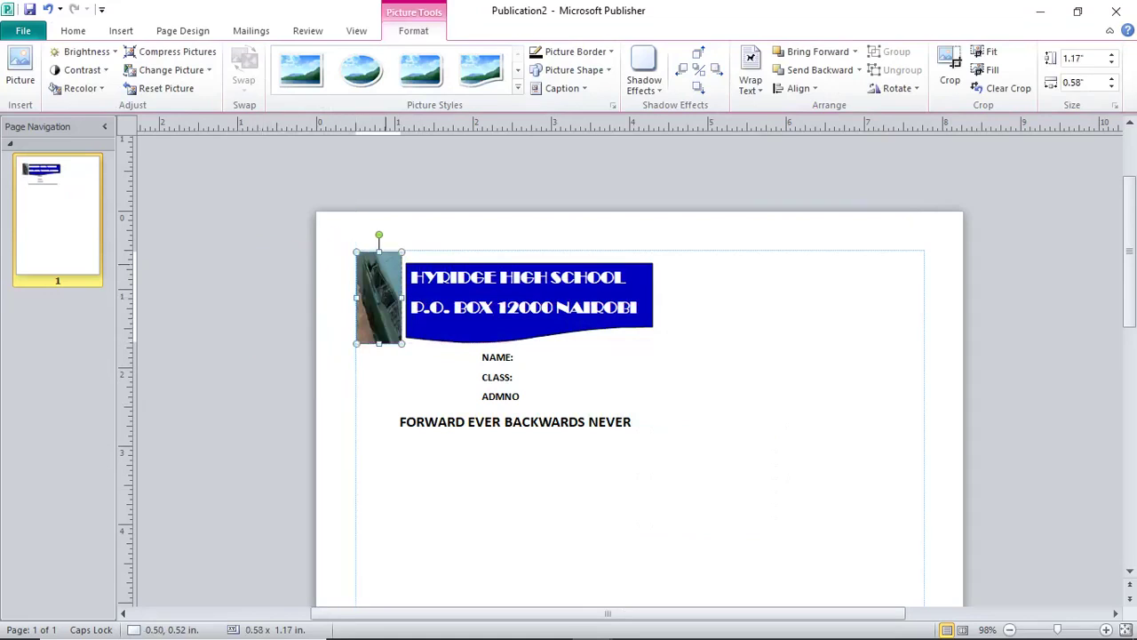
left_click_drag(379, 344, 378, 338)
left_click_drag(379, 252, 378, 266)
left_click(693, 334)
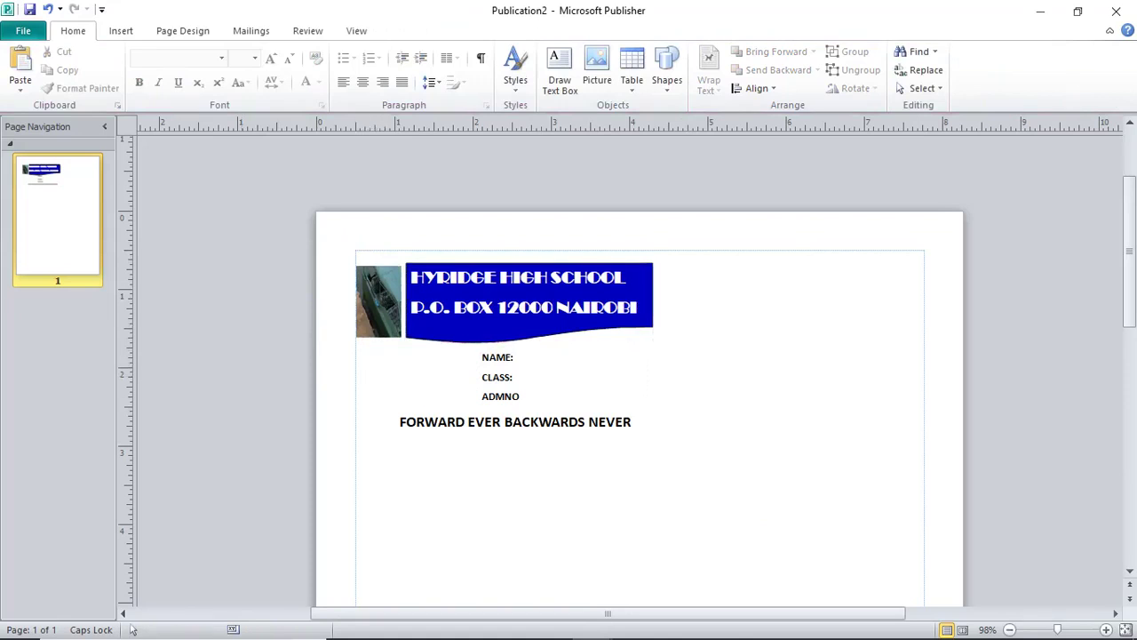
left_click(121, 30)
Start a picture insert and browse the NEMIS PHOTOS KAMILI and 2 South student photo folders.
left_click(142, 71)
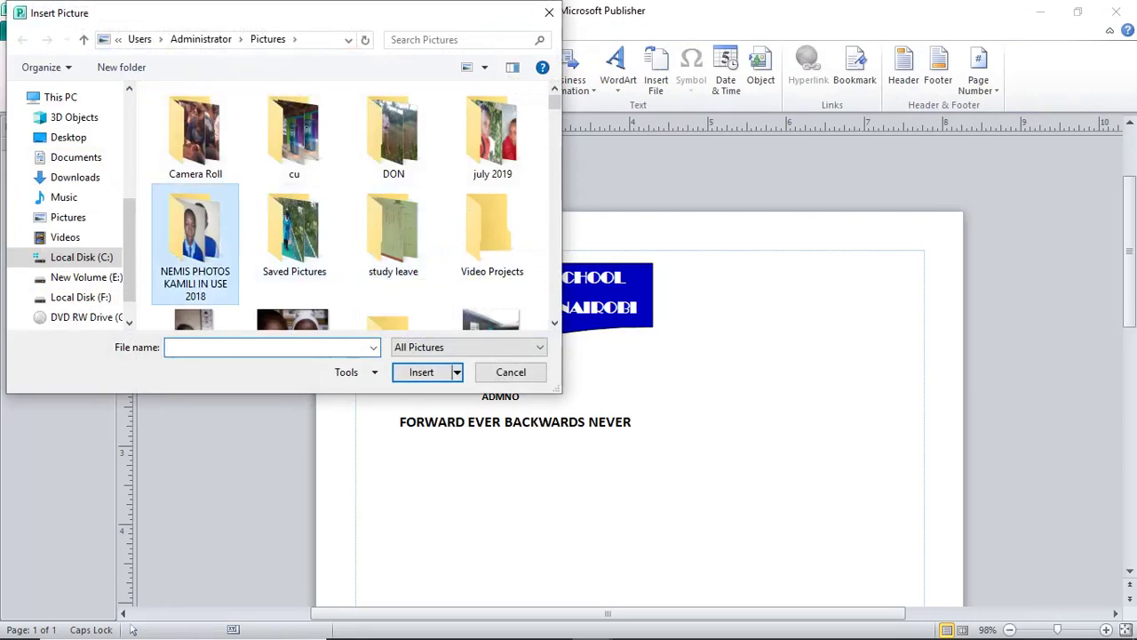
double_click(194, 240)
double_click(190, 252)
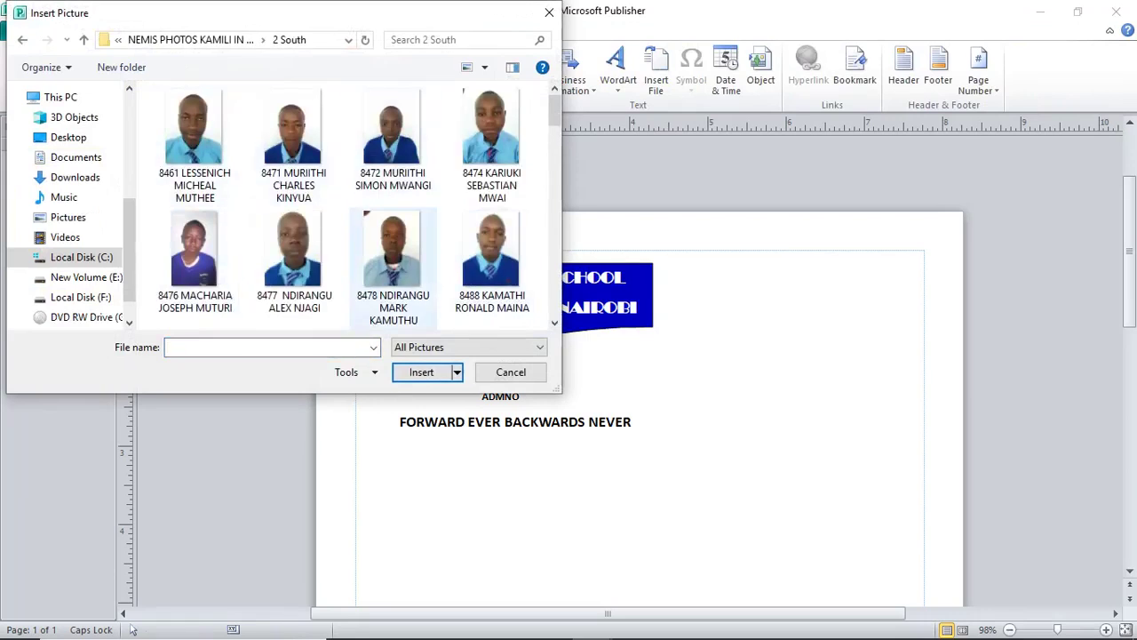
scroll(393, 267, "down", 2)
scroll(293, 267, "down", 2)
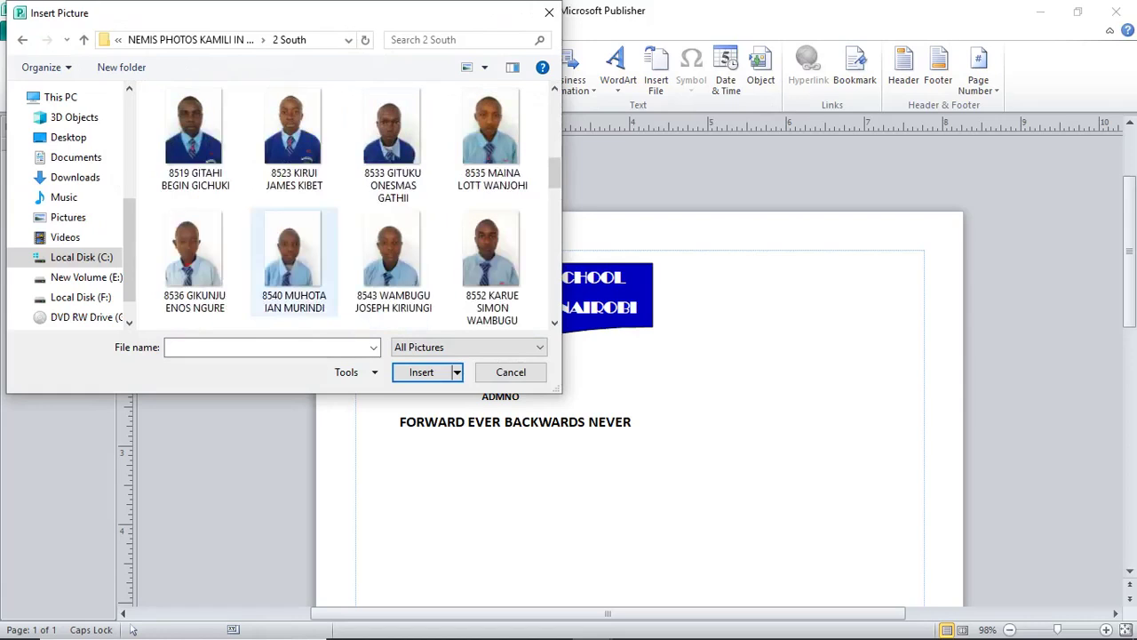
scroll(293, 266, "down", 2)
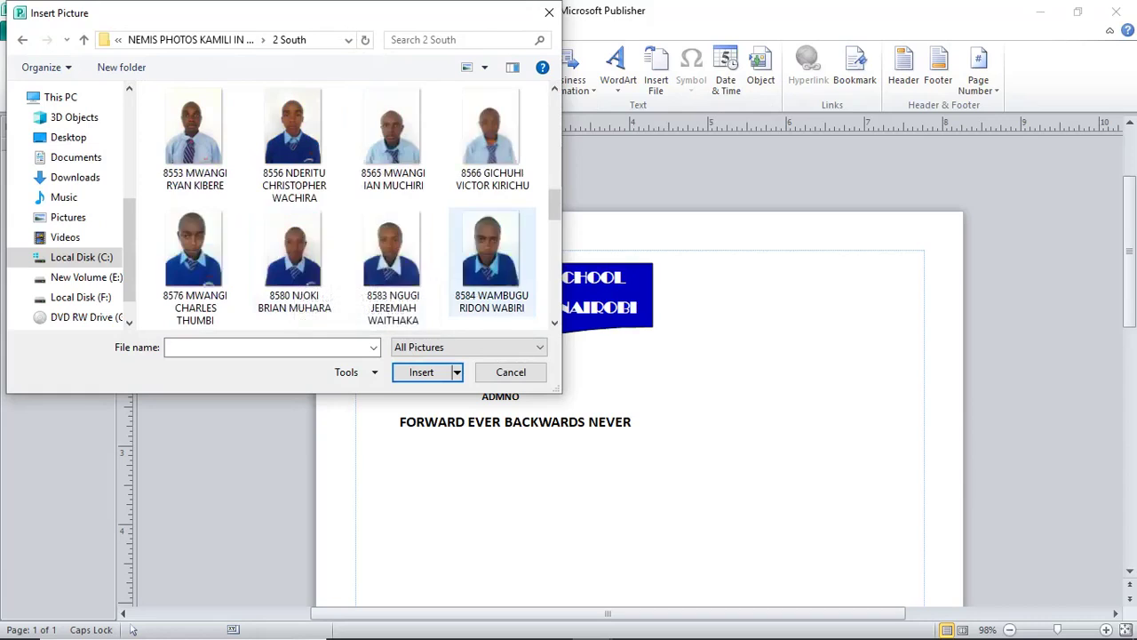
scroll(491, 257, "down", 6)
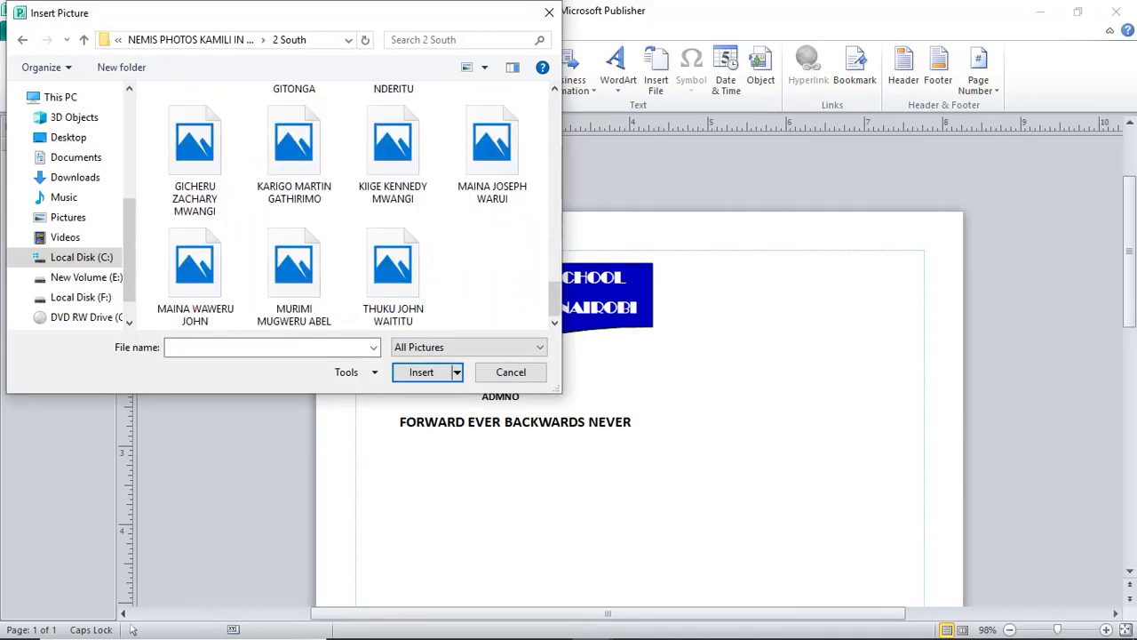
Insert the photo IMG_20190608_123653_2 from the Pictures folder onto the ID card page.
left_click(67, 217)
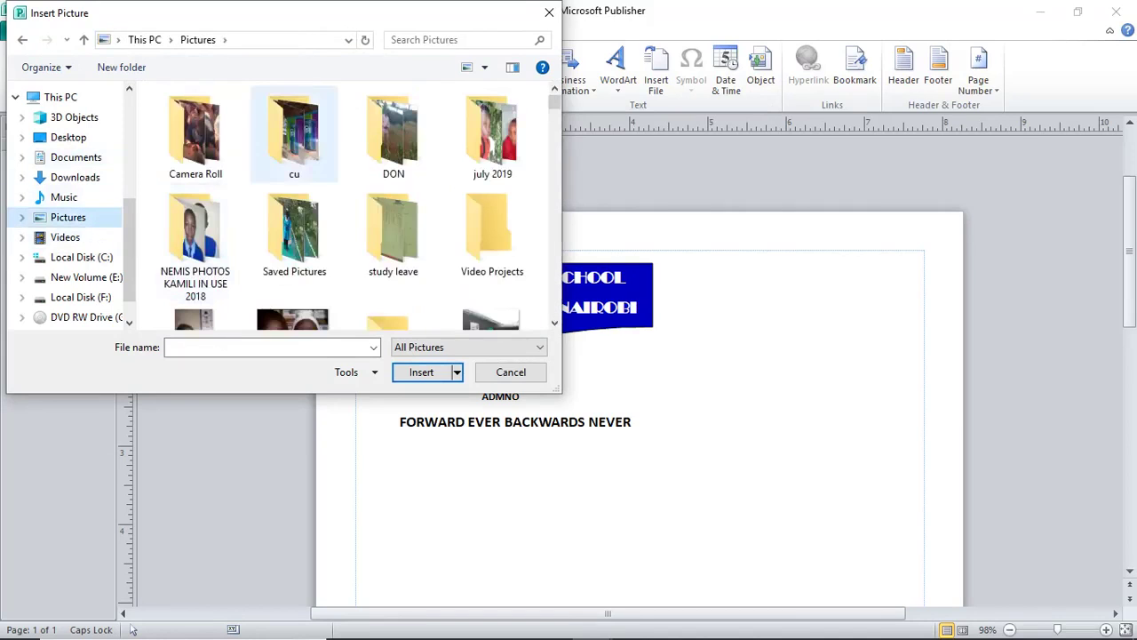
scroll(395, 213, "down", 2)
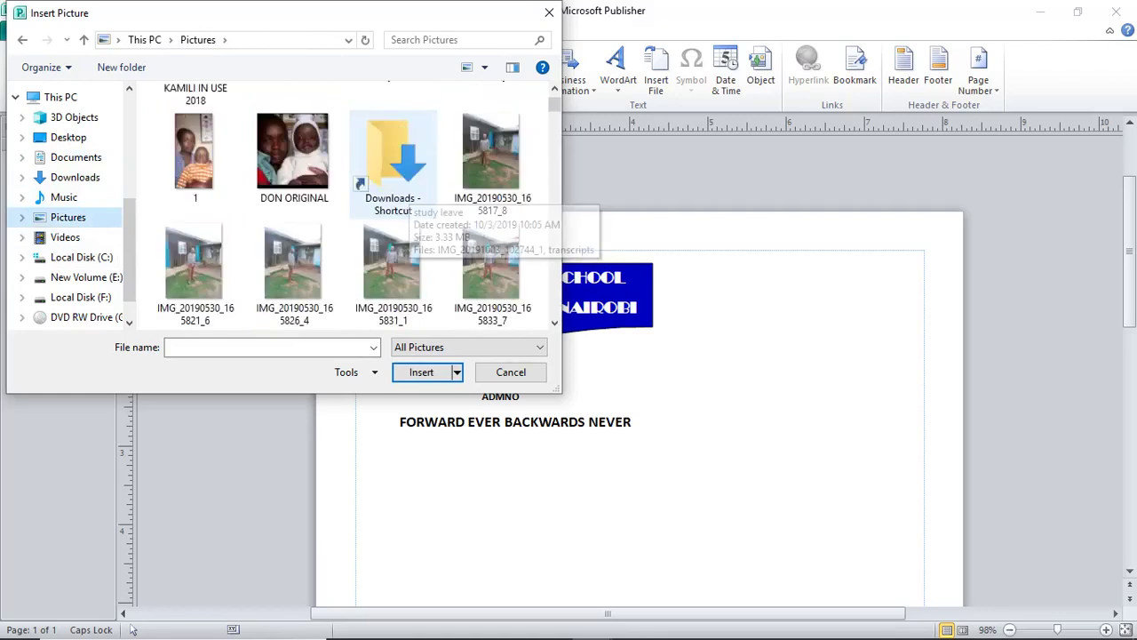
scroll(395, 213, "down", 2)
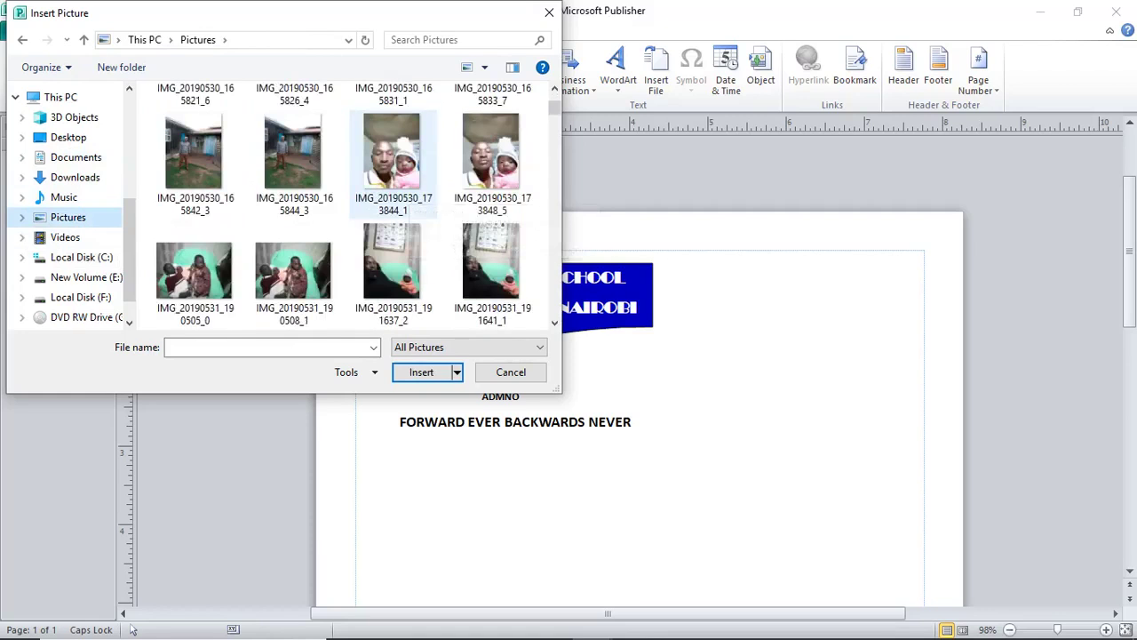
scroll(395, 178, "up", 1)
scroll(344, 207, "down", 5)
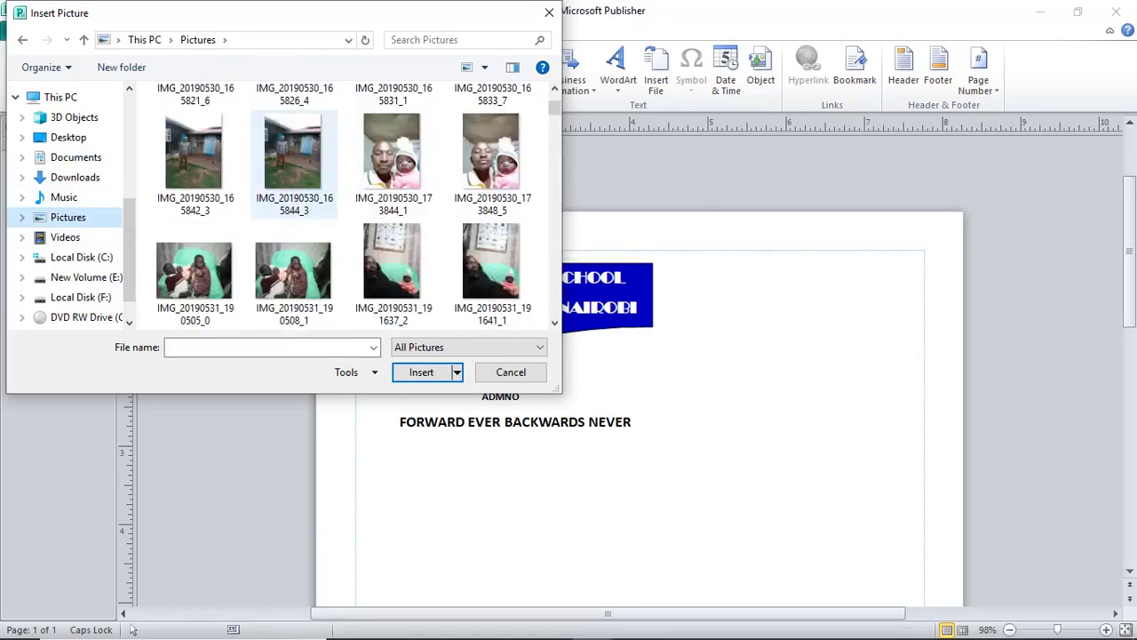
scroll(293, 164, "down", 10)
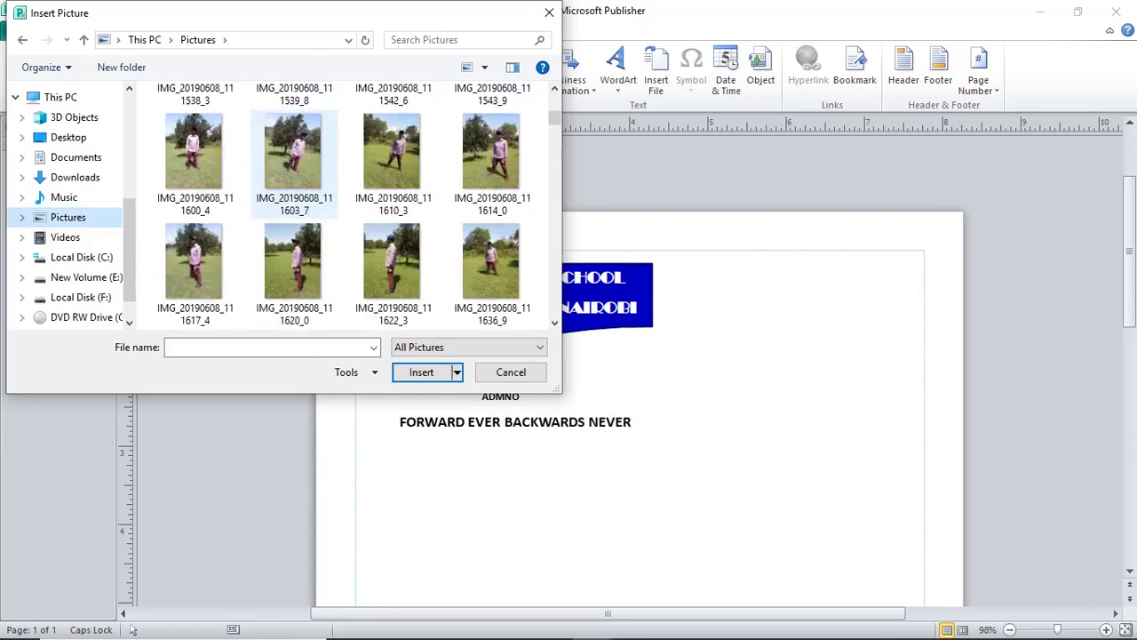
scroll(293, 164, "down", 2)
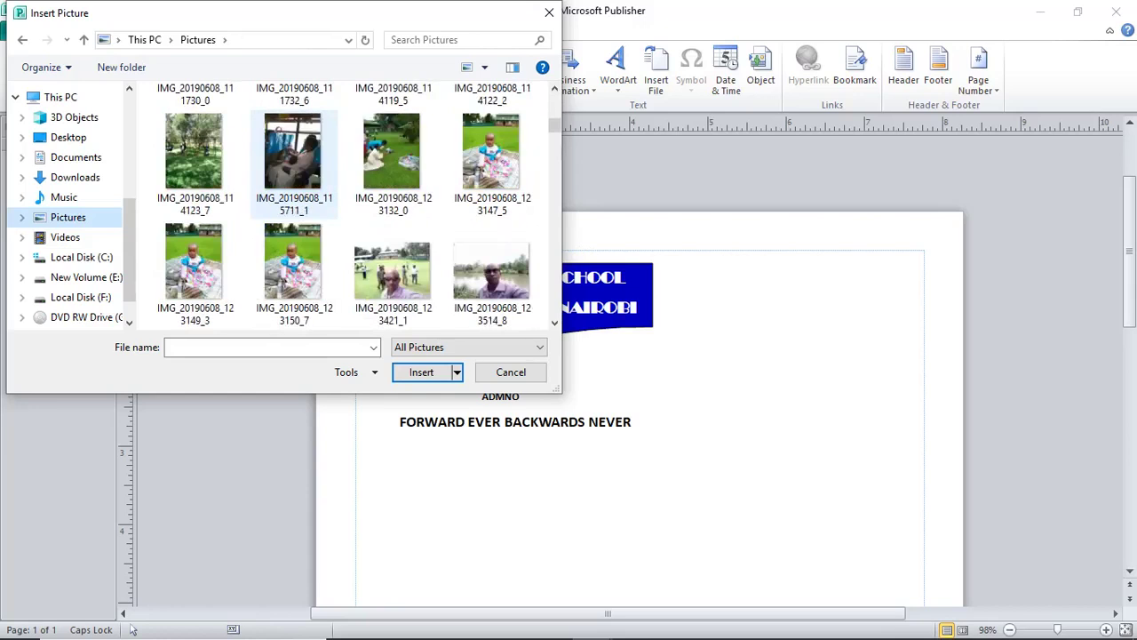
scroll(294, 164, "down", 1)
left_click(194, 262)
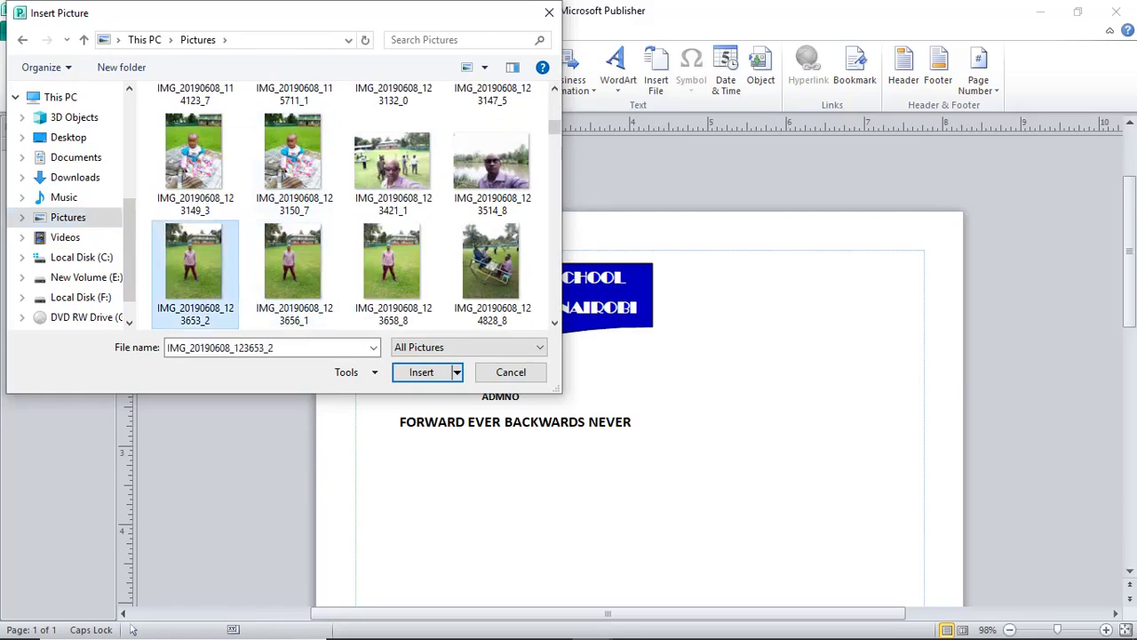
key("Return")
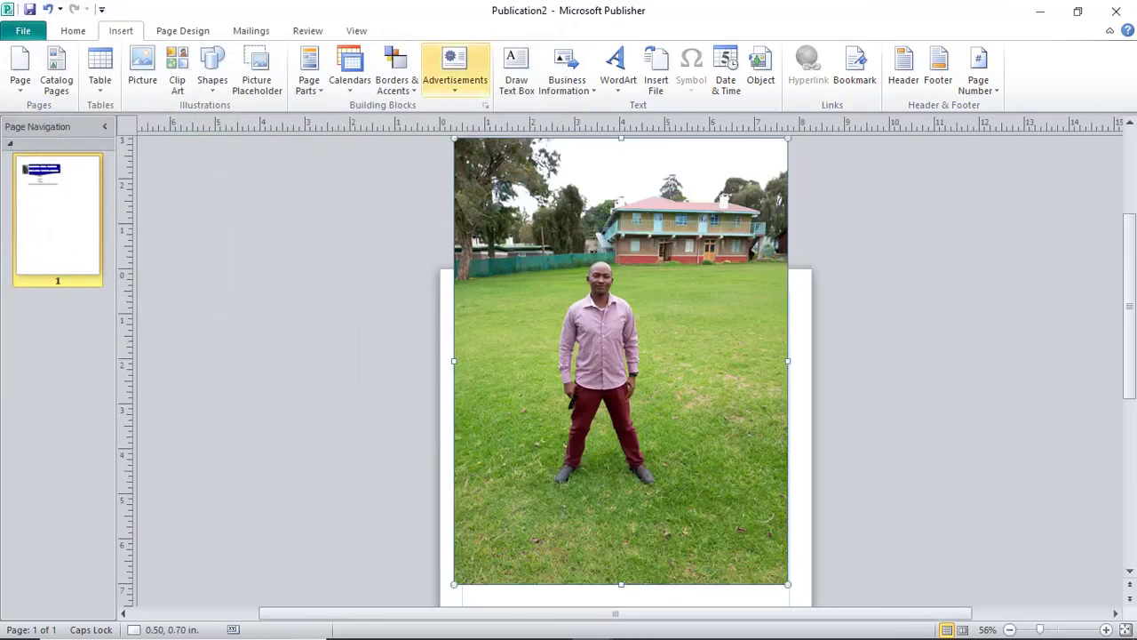
Crop the man's photo in from both corners to a 1.53 × 1.38 in head-and-shoulders portrait.
left_click(950, 67)
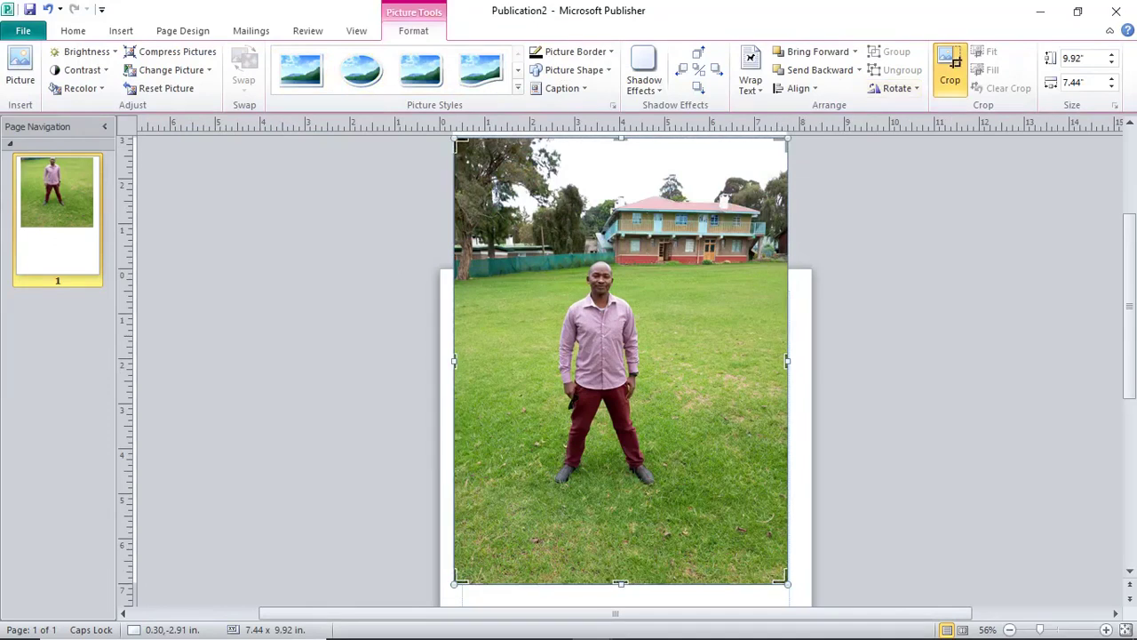
key("Escape")
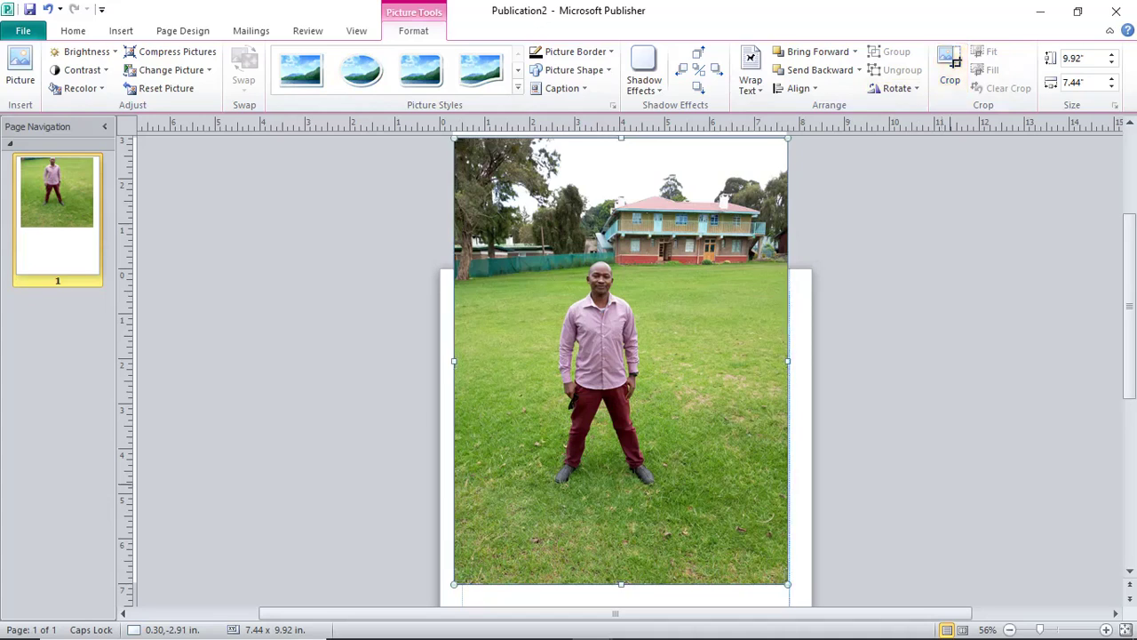
left_click(950, 69)
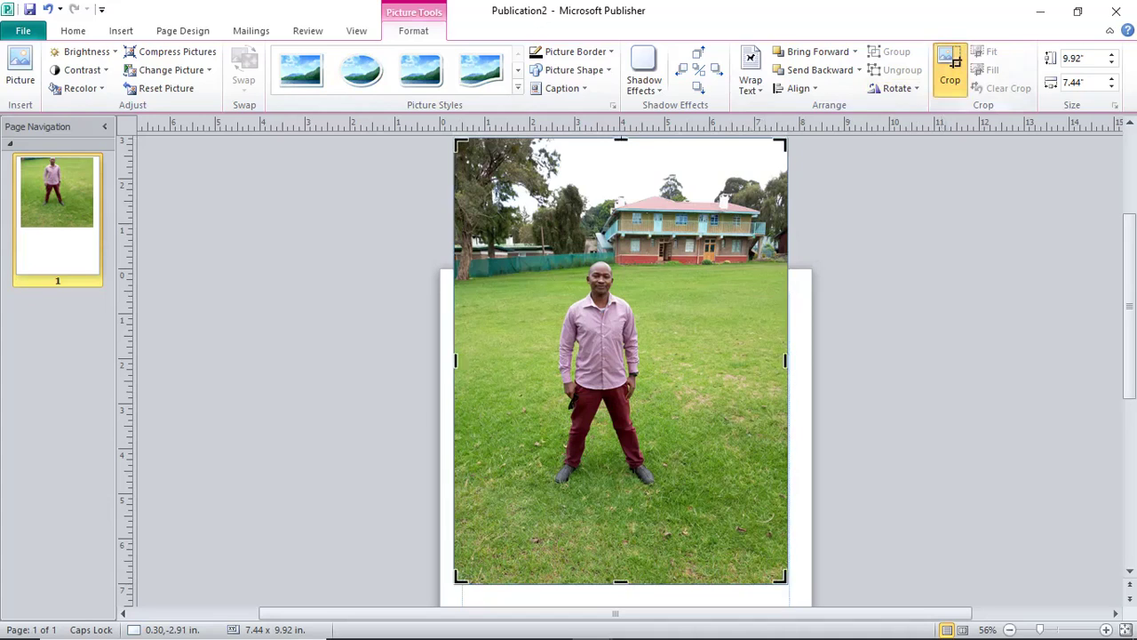
left_click_drag(785, 577, 644, 341)
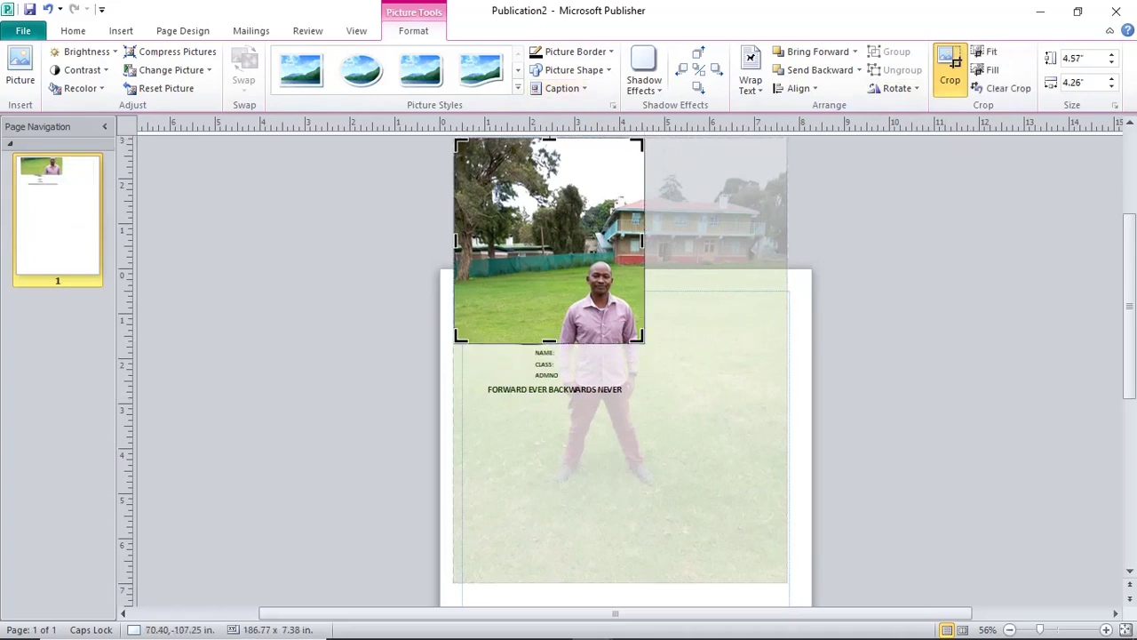
left_click_drag(455, 140, 565, 256)
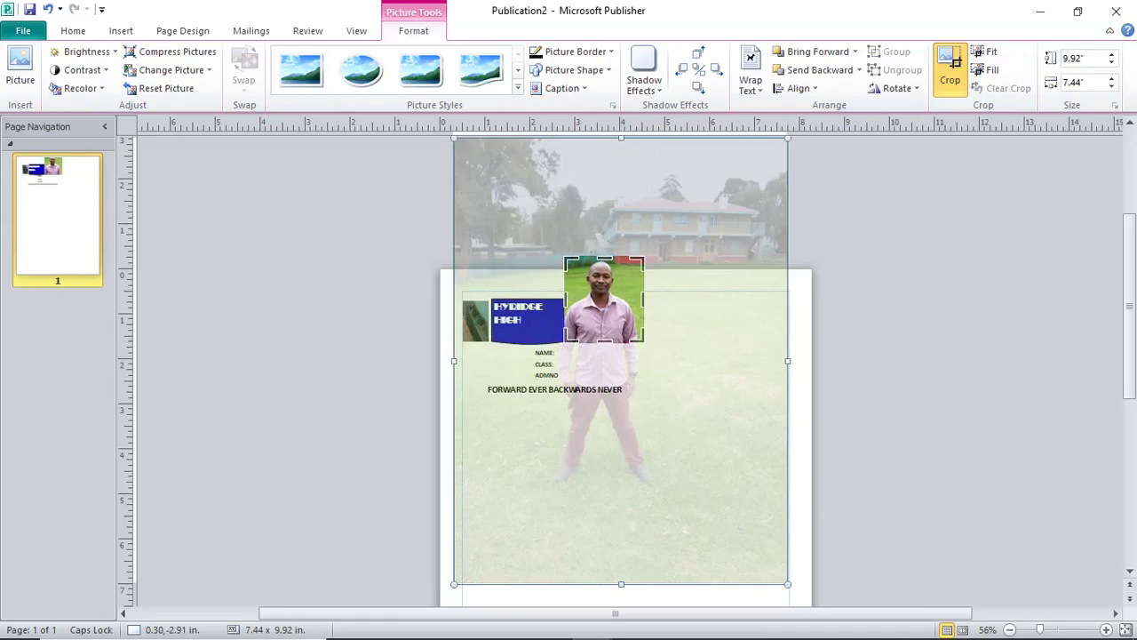
left_click(955, 338)
left_click(604, 302)
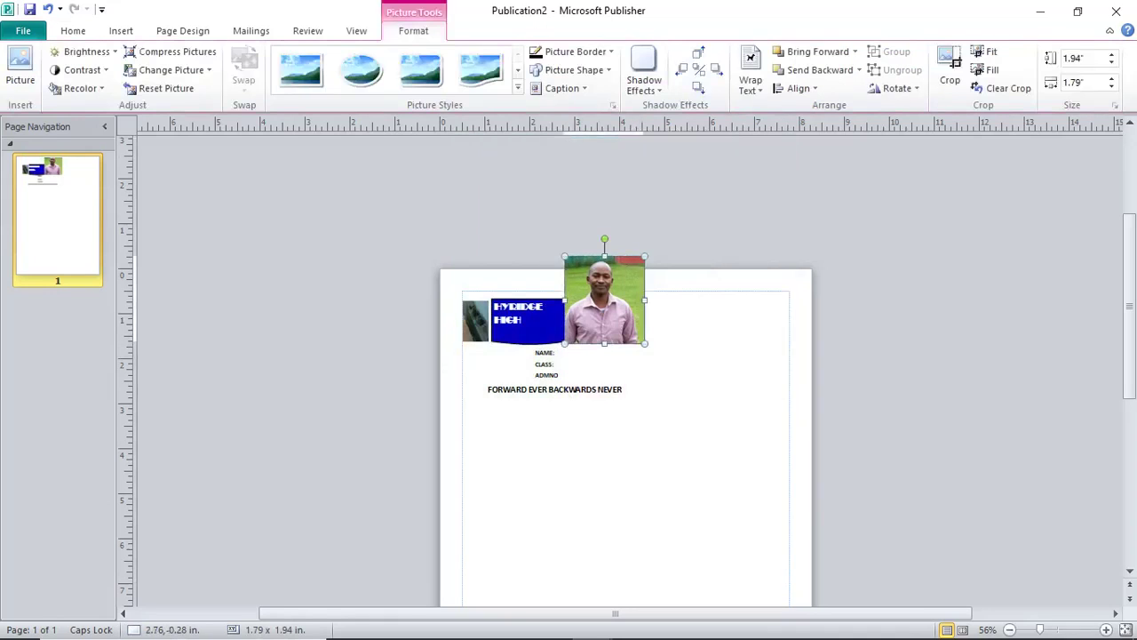
left_click(950, 66)
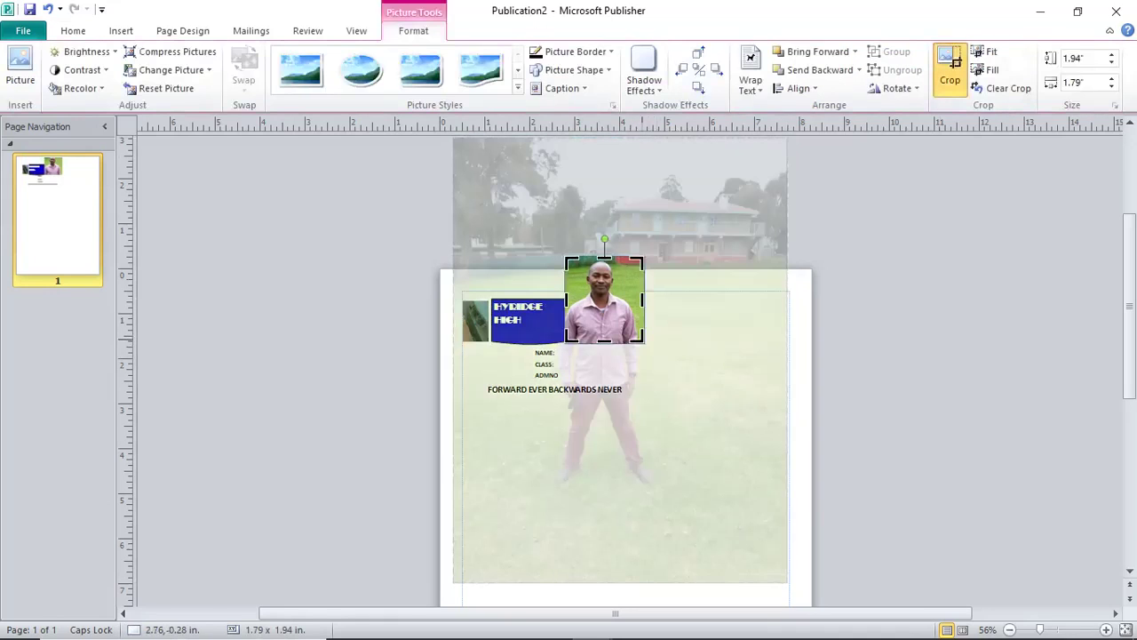
left_click_drag(643, 342, 564, 300)
key("Escape")
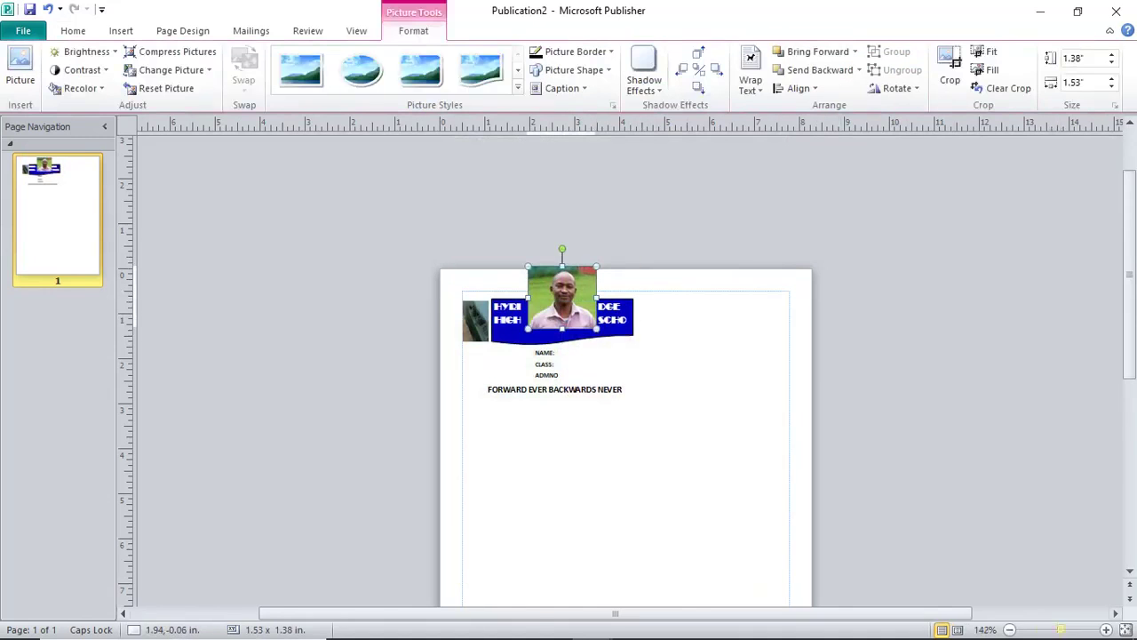
Shrink the student photo to about 0.94 × 0.85 in and move it just below the banner.
scroll(622, 373, "down", 2)
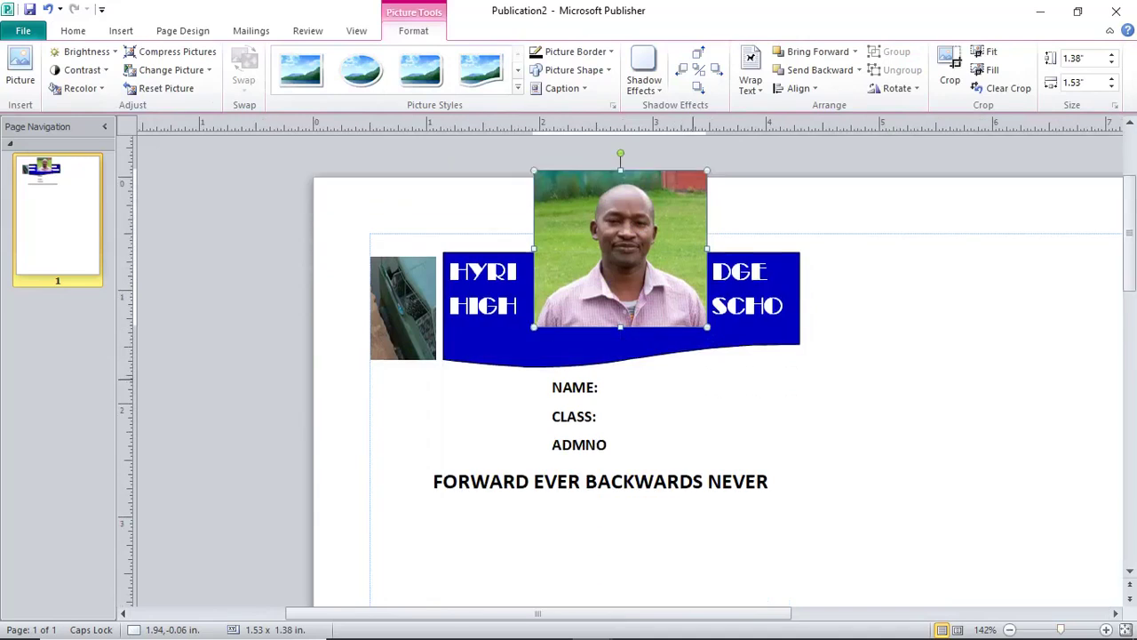
scroll(622, 373, "down", 2)
left_click_drag(622, 178, 459, 349)
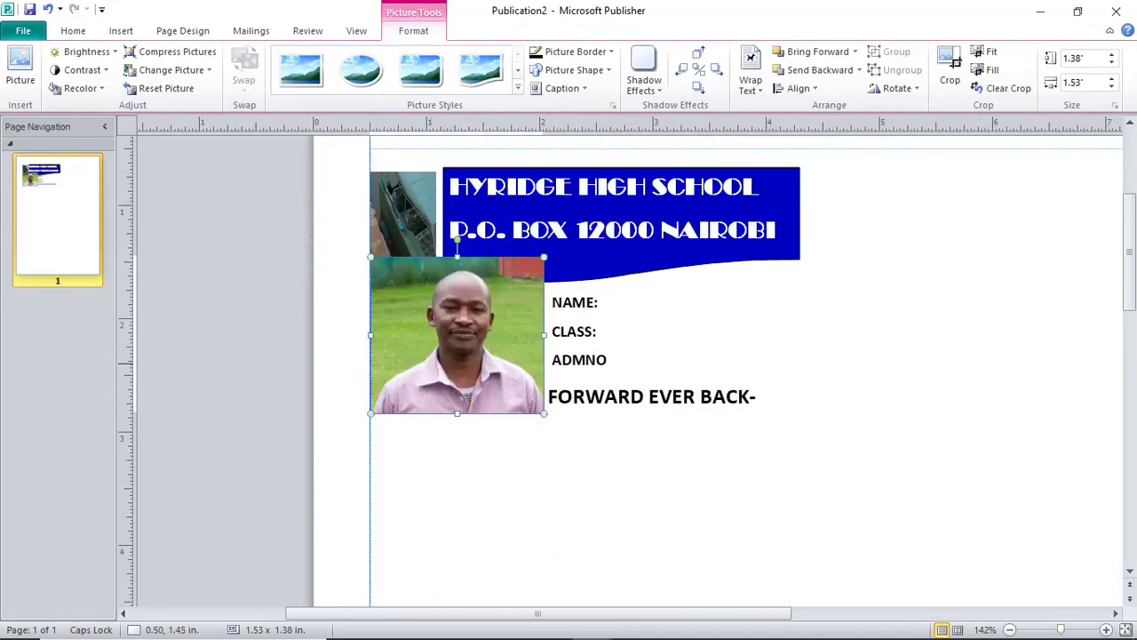
left_click_drag(543, 413, 477, 353)
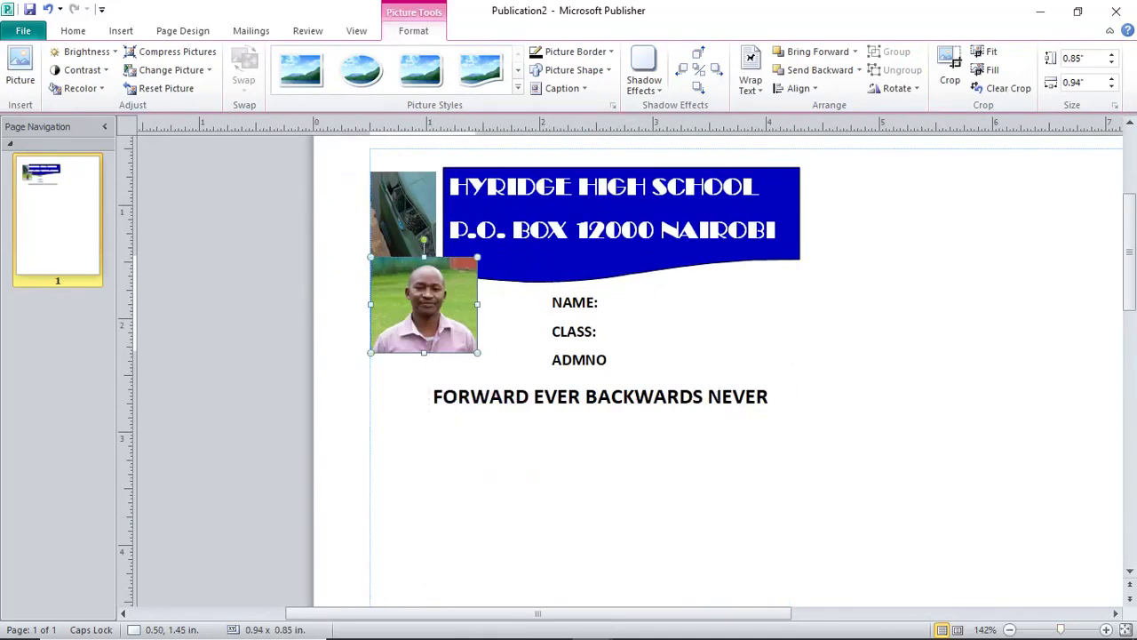
left_click_drag(424, 305, 424, 333)
Widen the student photo to 1.11 in and stretch it up to the banner.
left_click(600, 496)
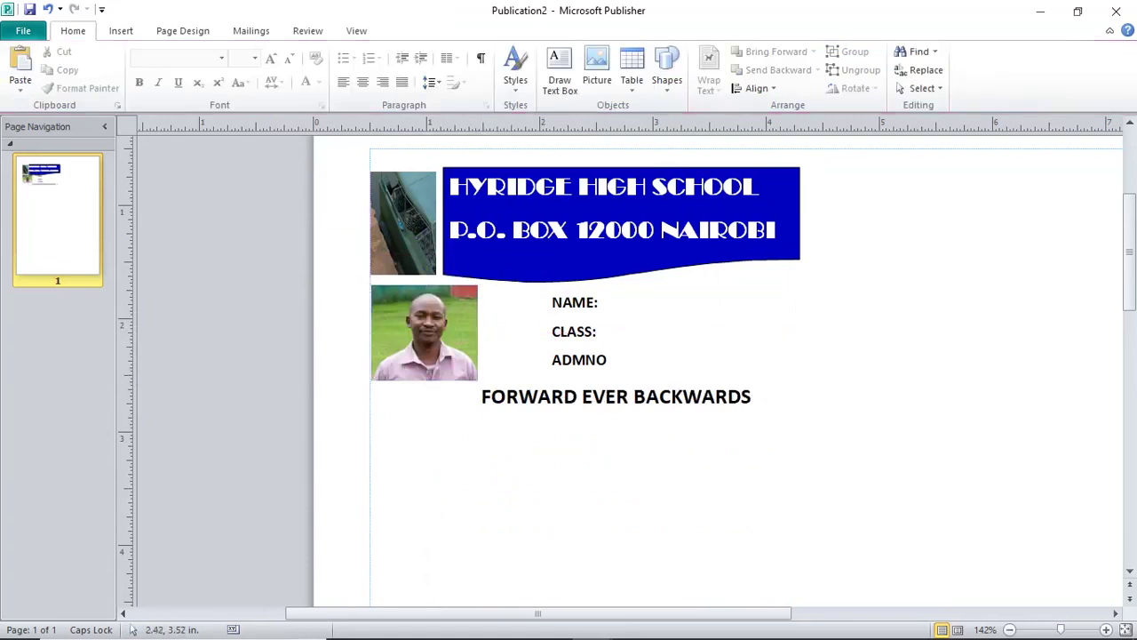
left_click(551, 397)
left_click(551, 397)
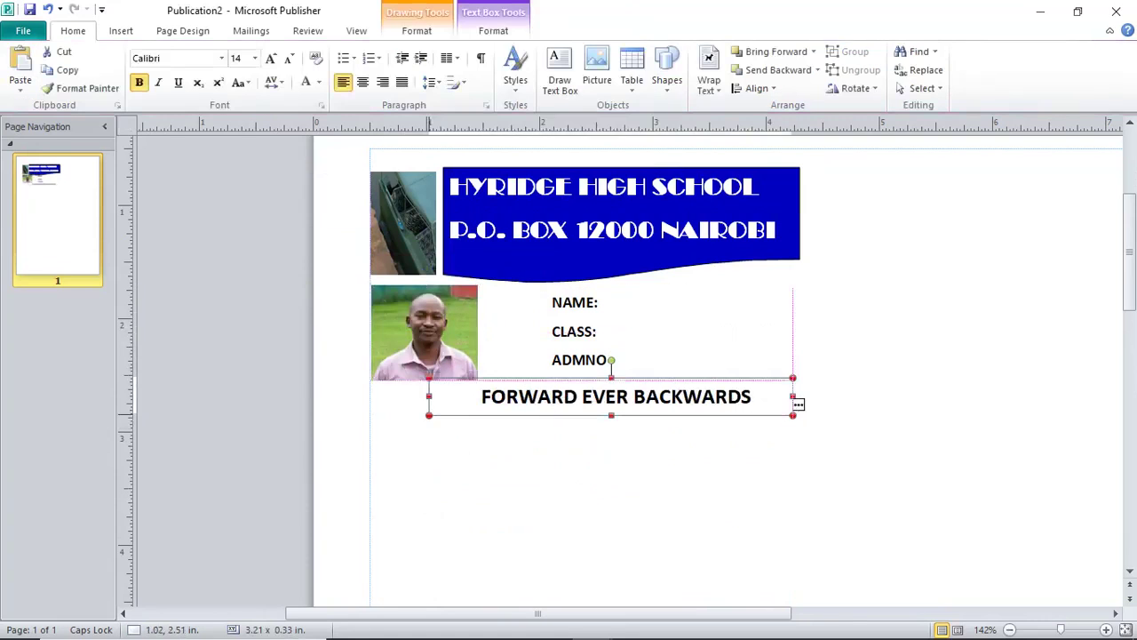
left_click(424, 331)
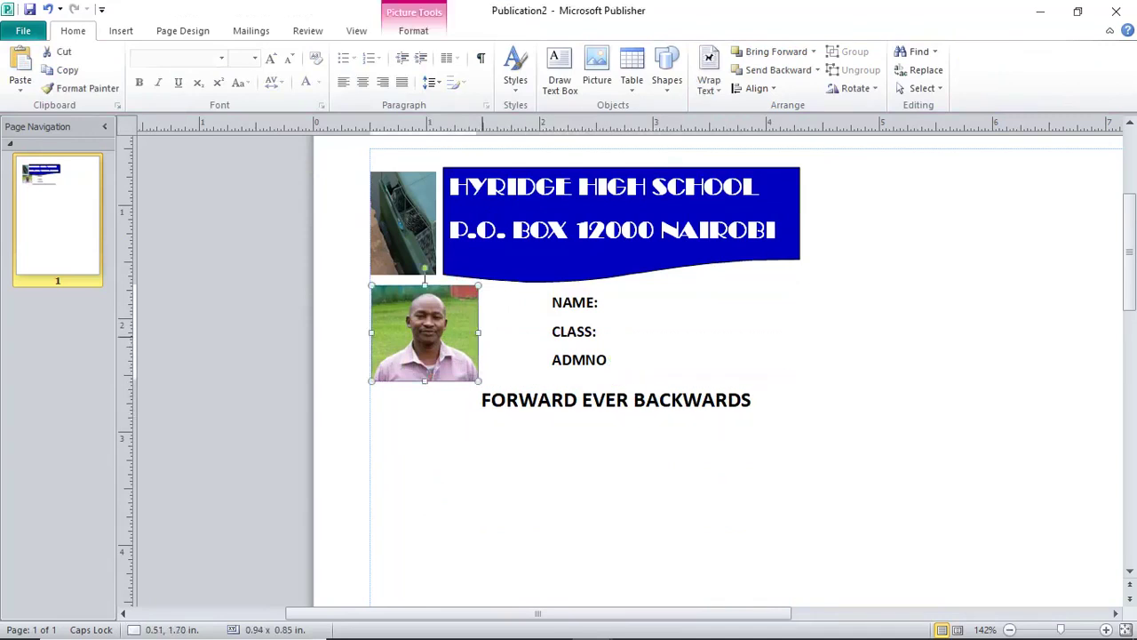
left_click_drag(478, 332, 497, 332)
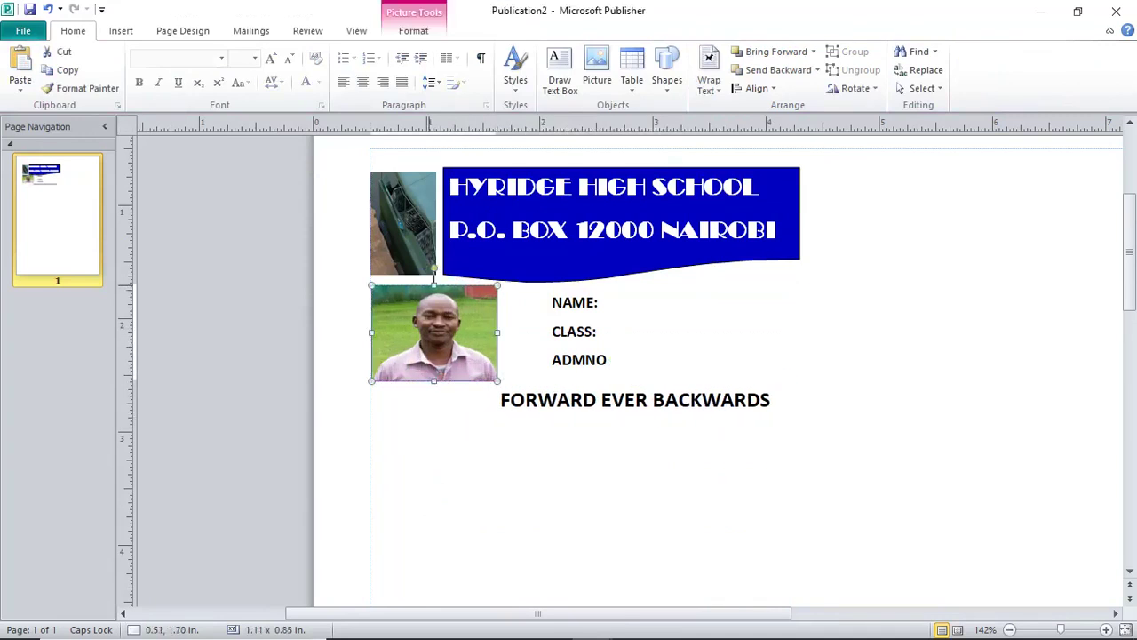
left_click_drag(433, 285, 435, 278)
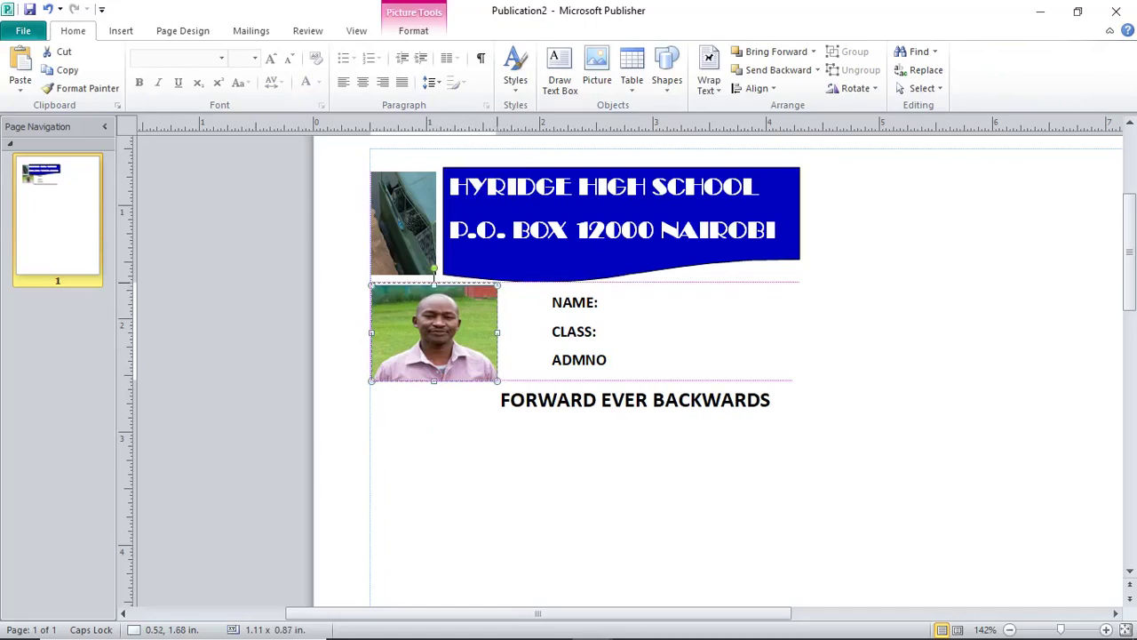
left_click(792, 404)
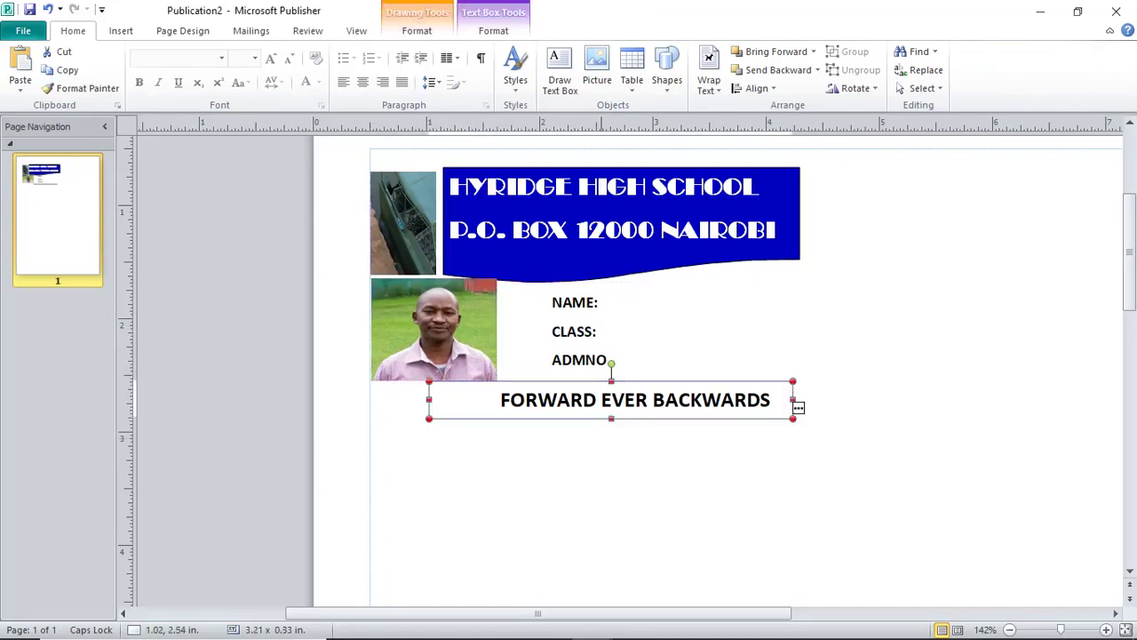
left_click(603, 454)
Type the student's full name, class 2 WEST and admission number after the NAME, CLASS and ADMNO labels.
left_click(599, 302)
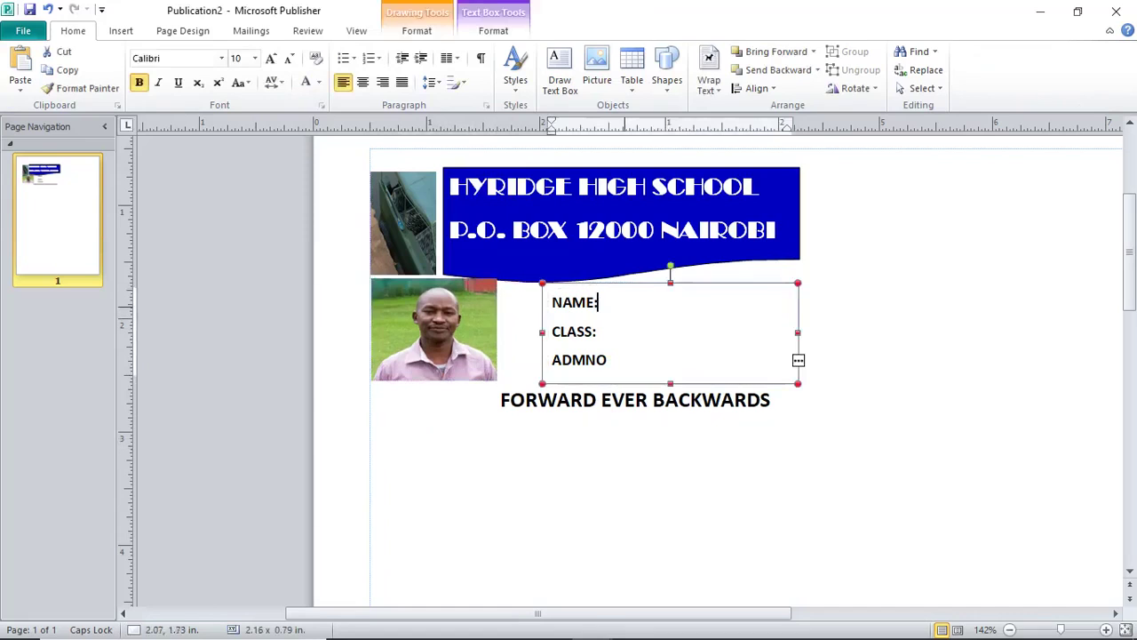
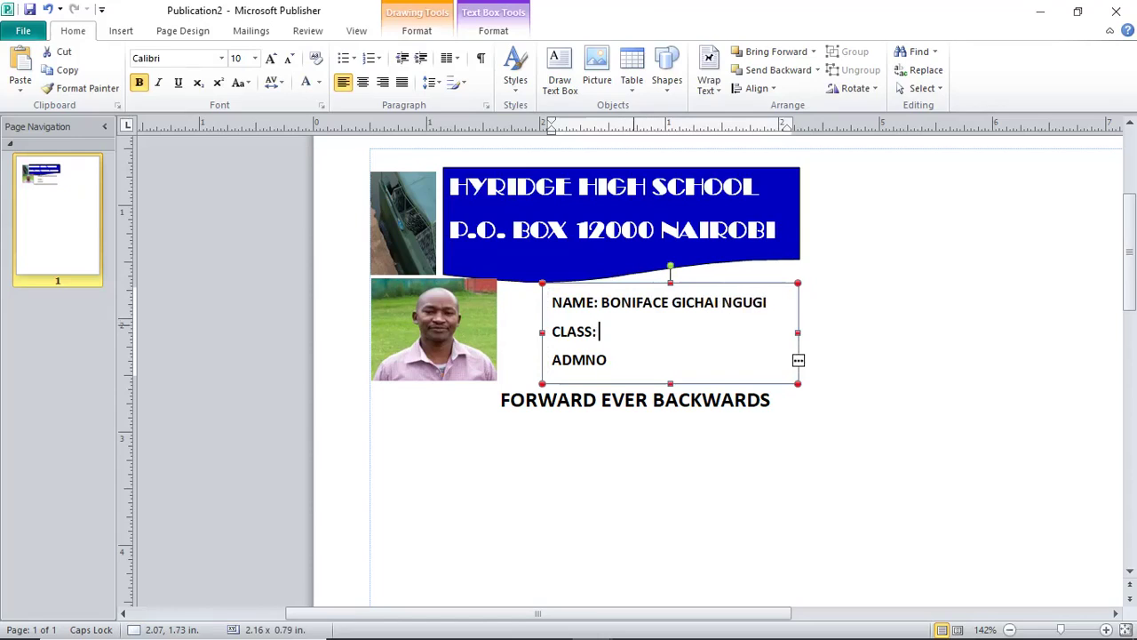
type("2 WEST")
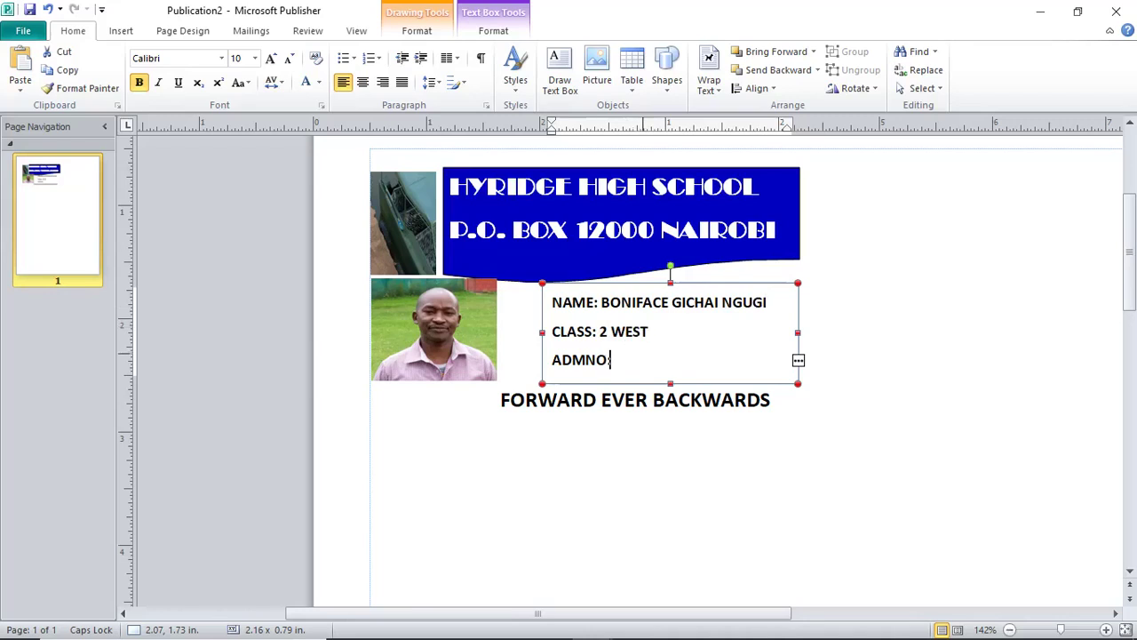
key("Escape")
key("Escape")
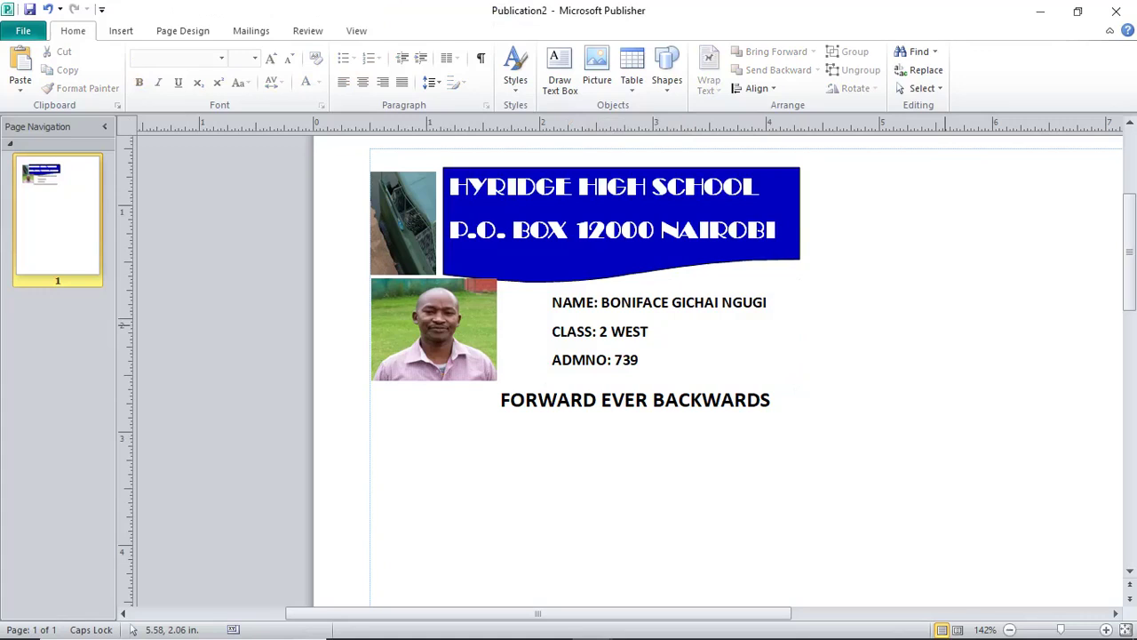
Group the student photo, motto, blue banner and details into one card and nudge it into place.
left_click(471, 338)
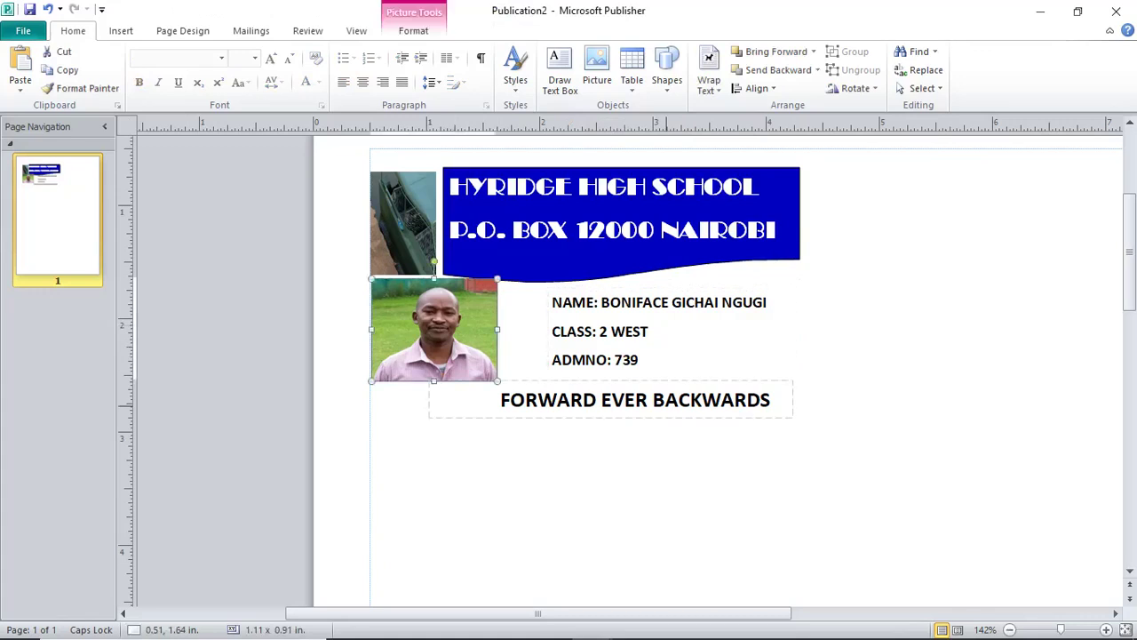
left_click(795, 407)
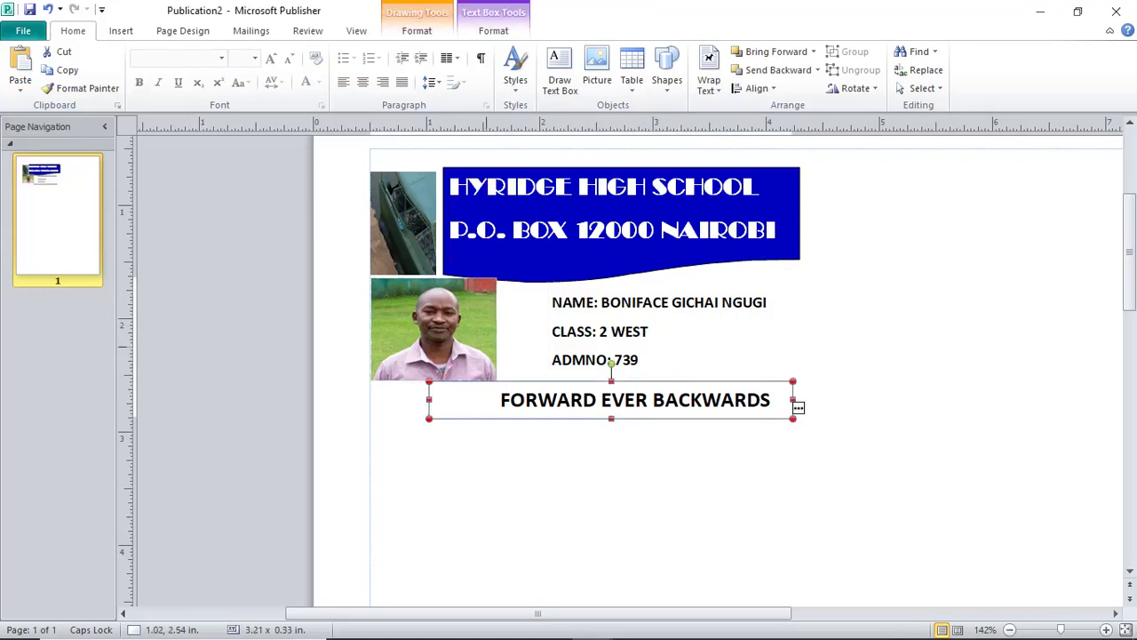
left_click(462, 333, "shift")
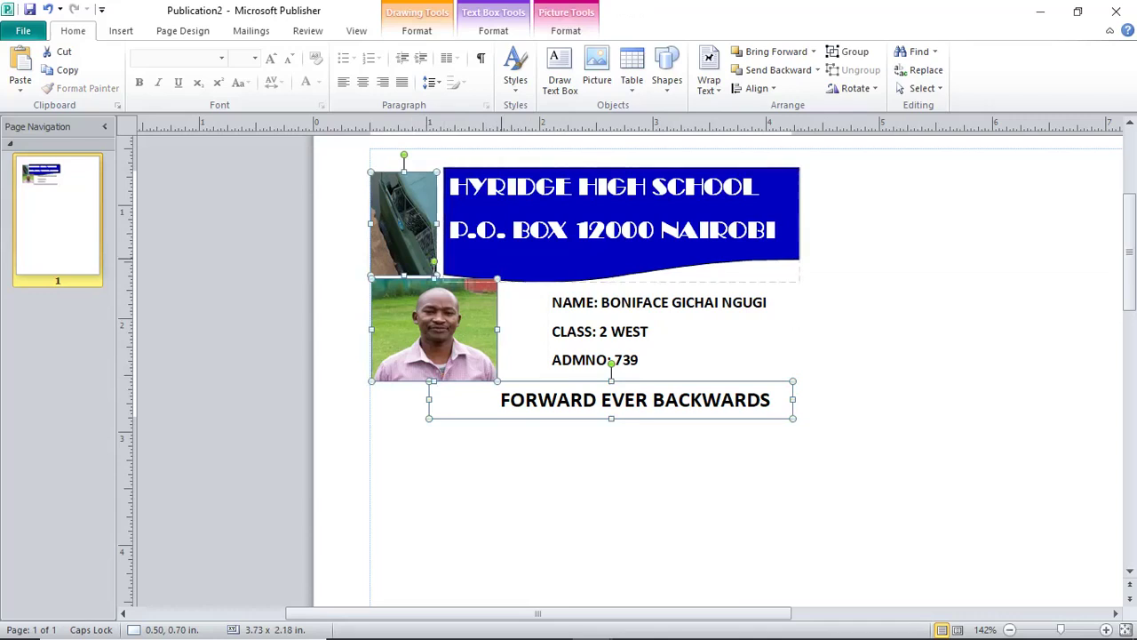
left_click(622, 222, "shift")
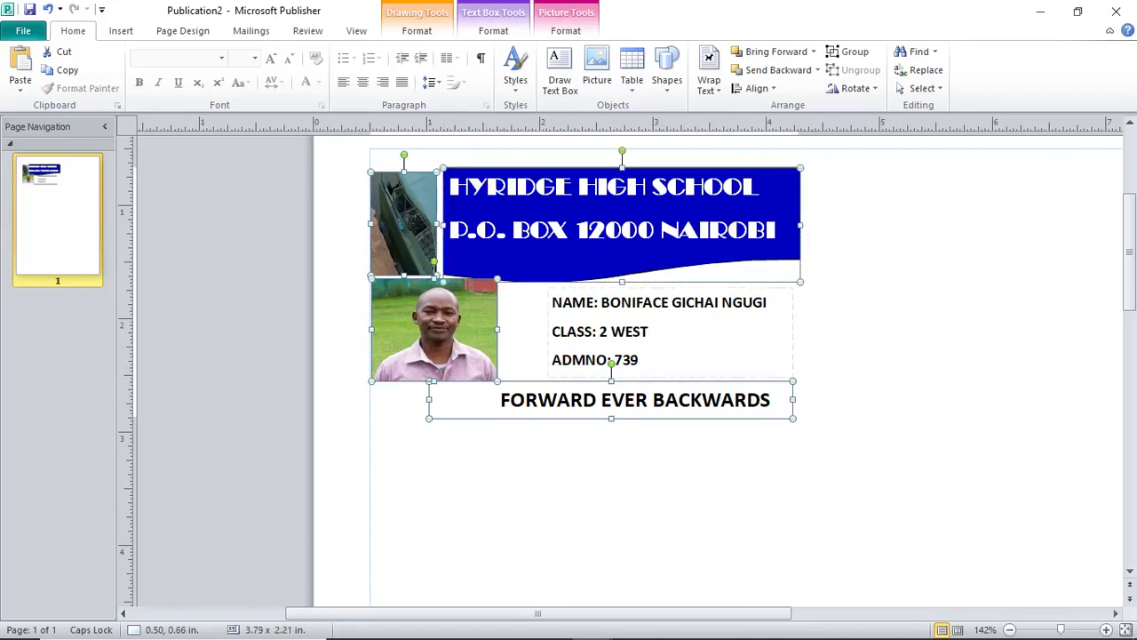
left_click(668, 331, "shift")
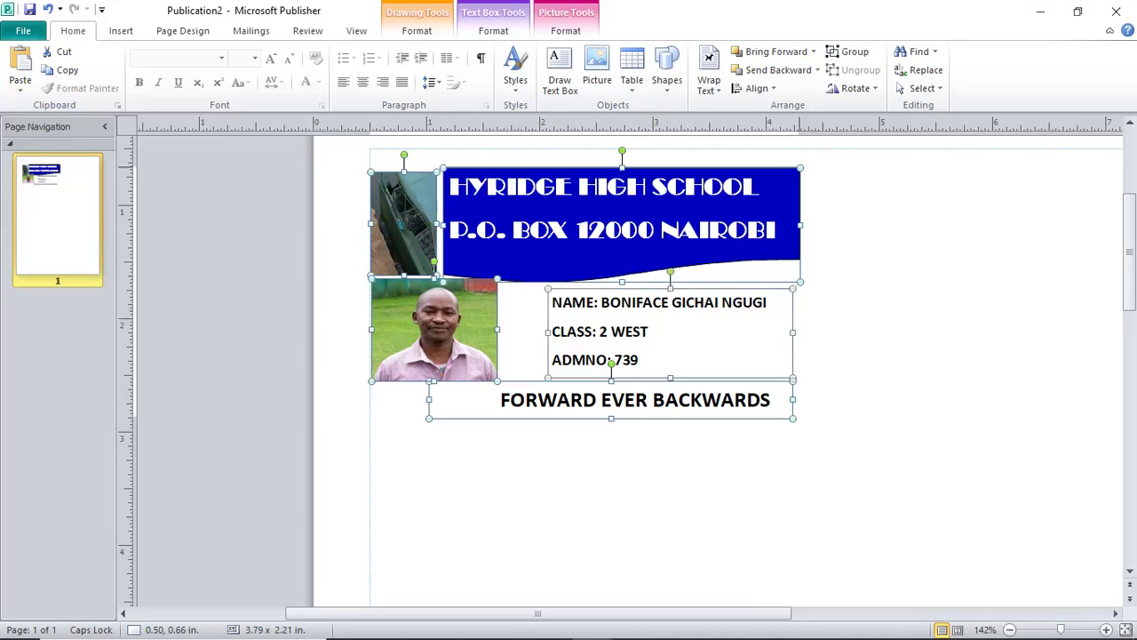
right_click(725, 276)
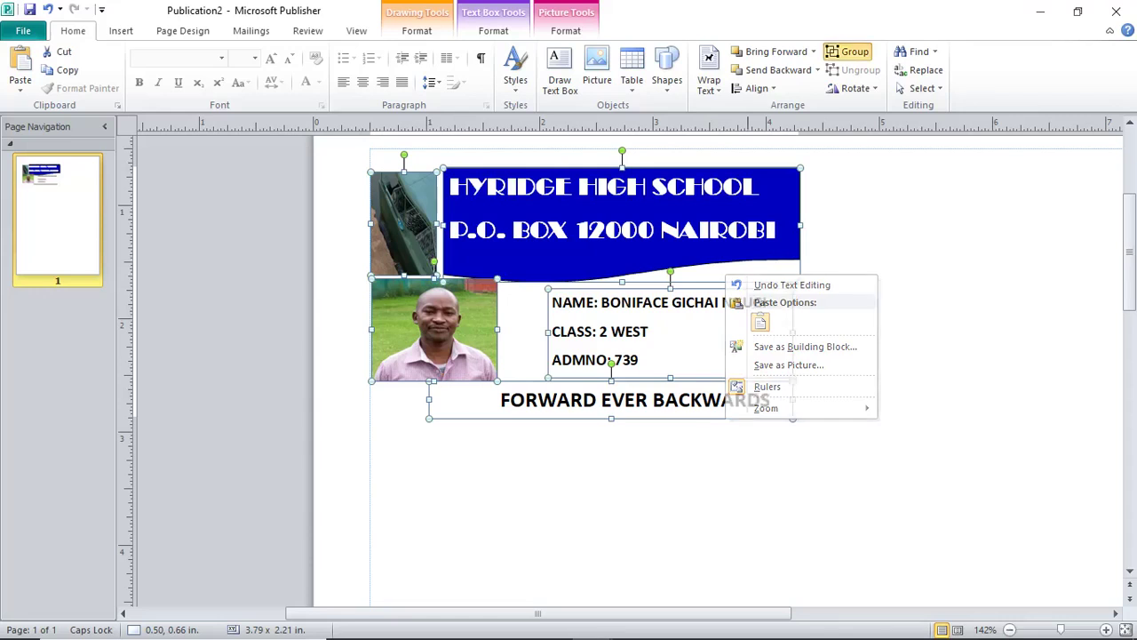
left_click(848, 52)
left_click(649, 332)
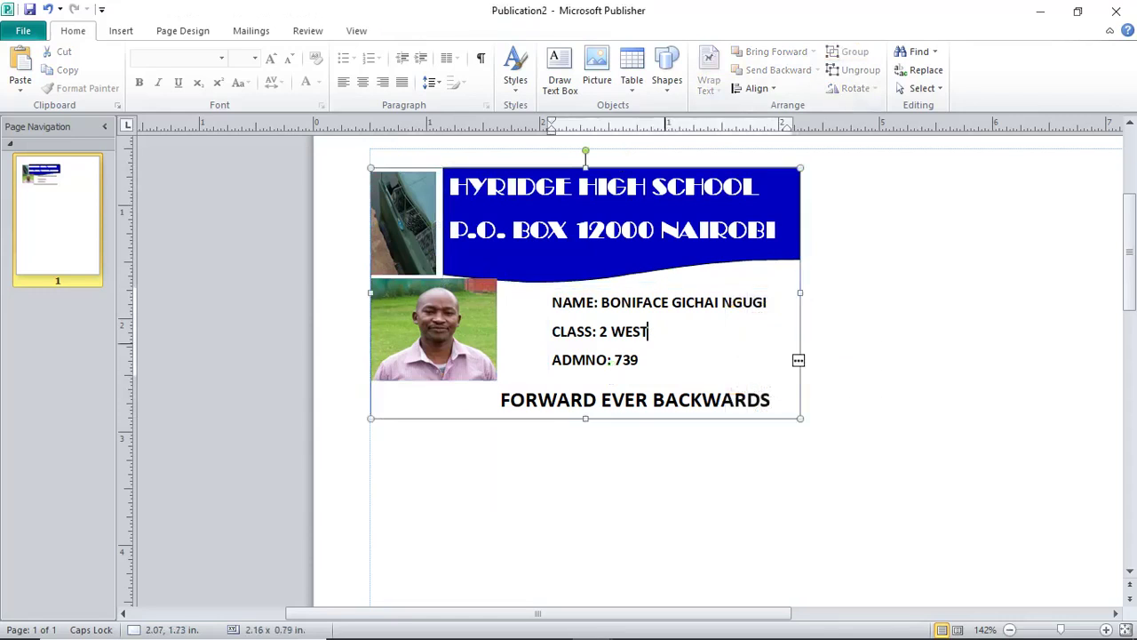
mouse_move(635, 400)
left_mouse_down()
mouse_move(643, 415)
mouse_move(698, 437)
mouse_move(634, 386)
left_mouse_up()
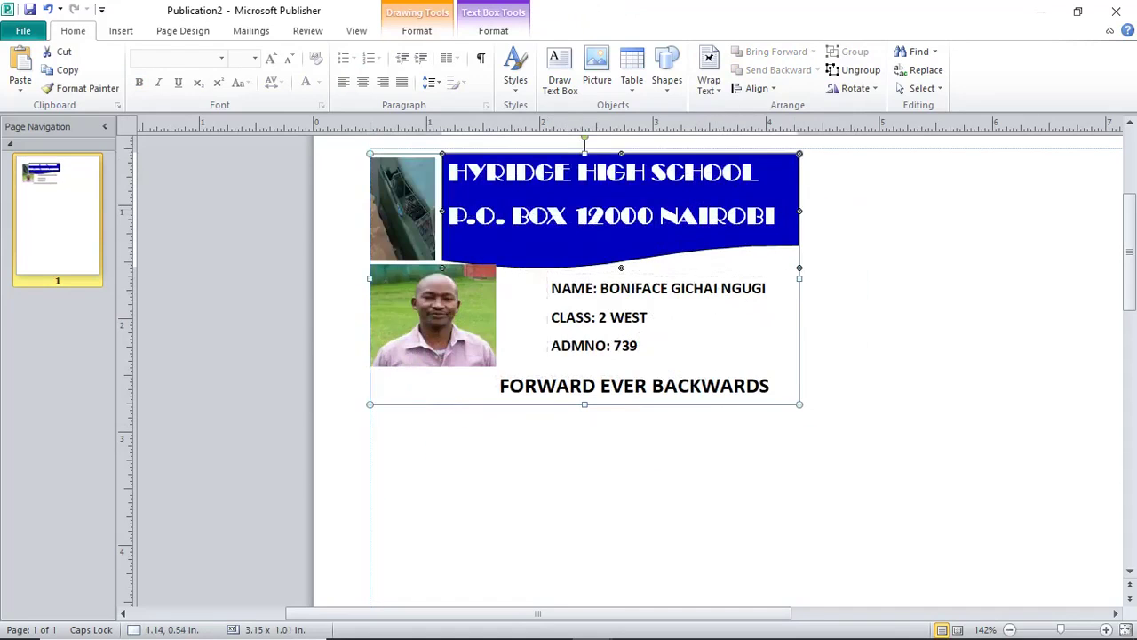
Paste a copy of the grouped ID card and place it beside the first card.
left_click(63, 70)
scroll(710, 243, "down", 3, "ctrl")
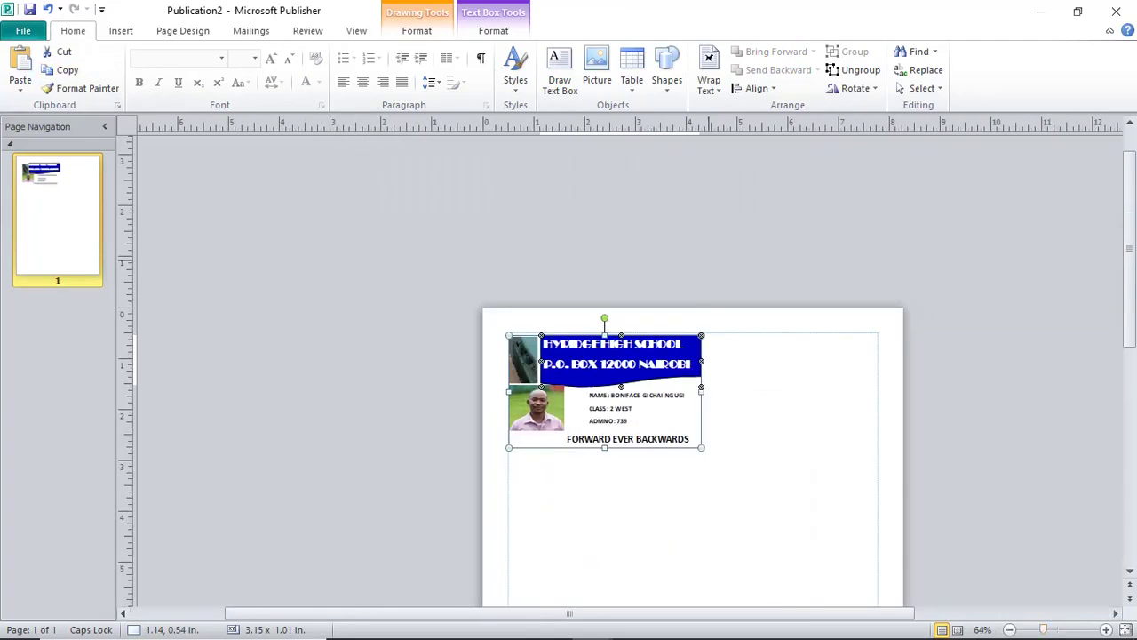
right_click(711, 243)
left_click(747, 291)
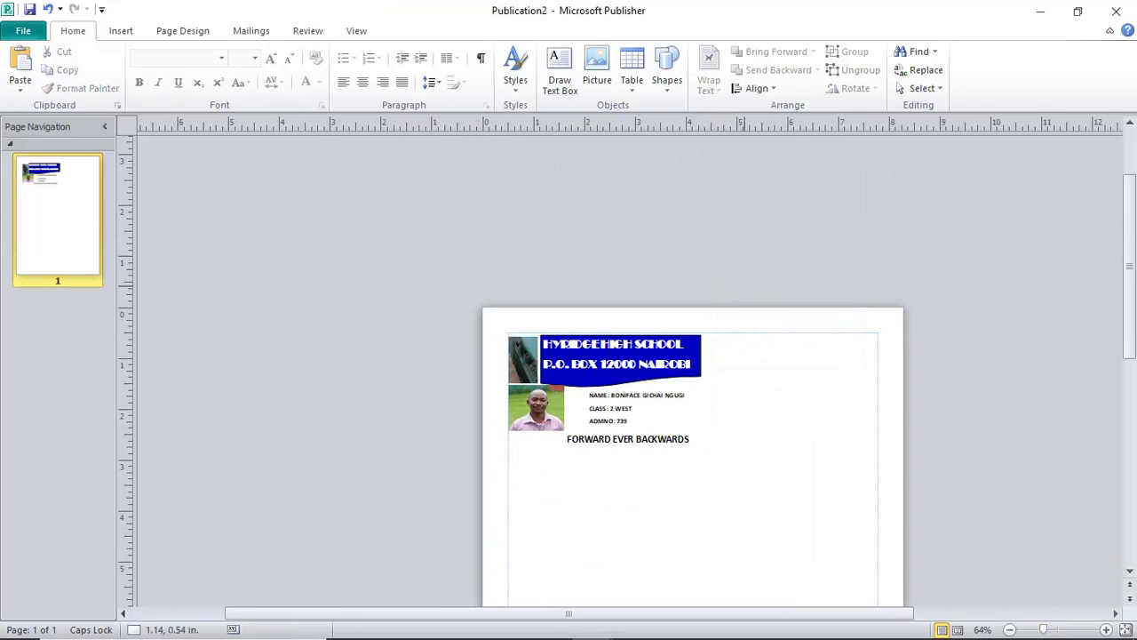
left_click_drag(800, 293, 802, 385)
Copy both ID cards together and paste a second pair onto the page.
scroll(802, 385, "down", 2)
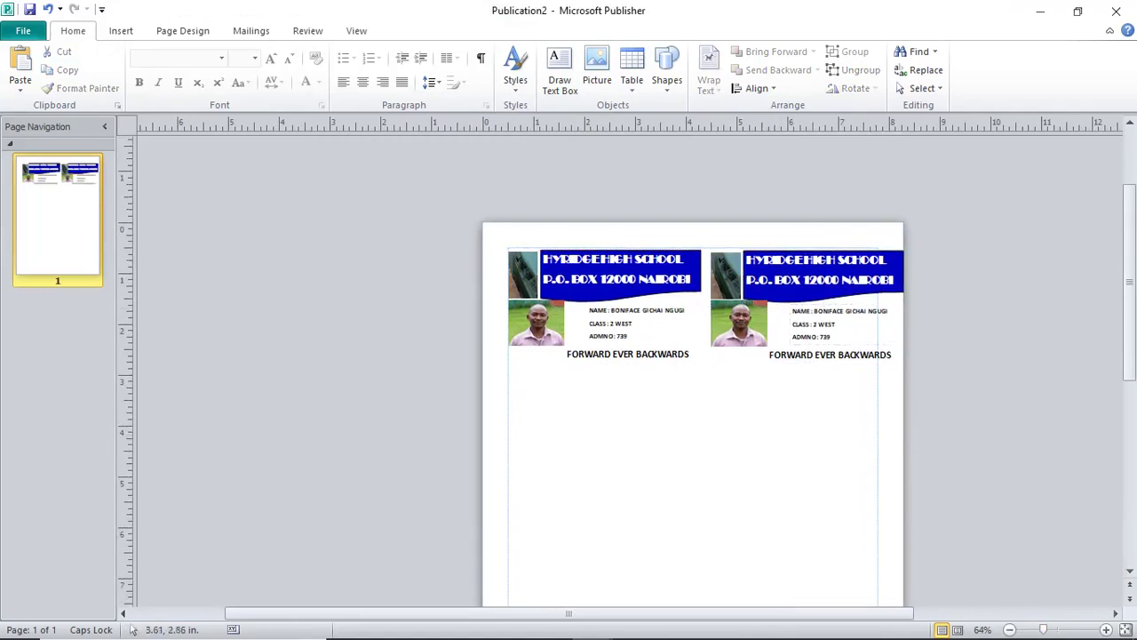
left_click(608, 323)
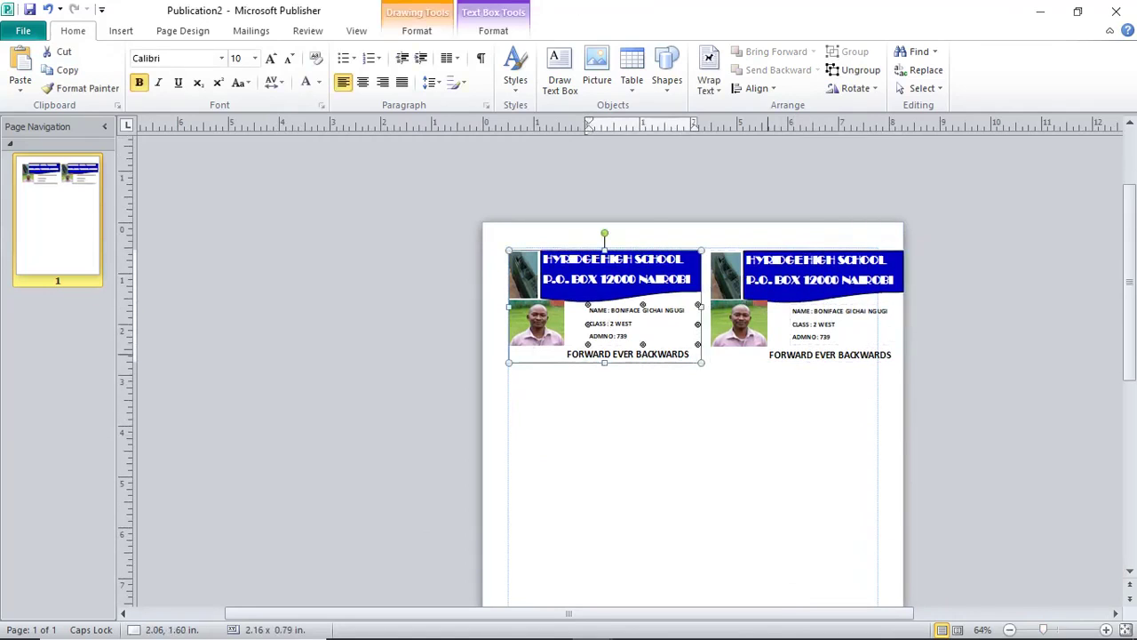
left_click(755, 306, "shift")
right_click(739, 329)
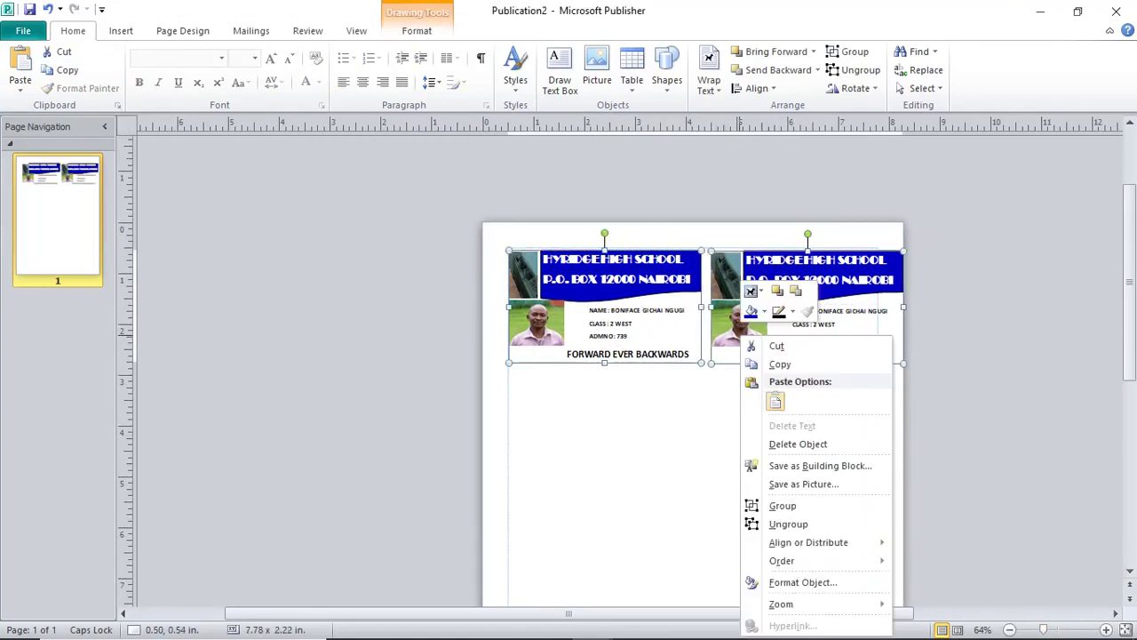
left_click(773, 363)
left_click(685, 411)
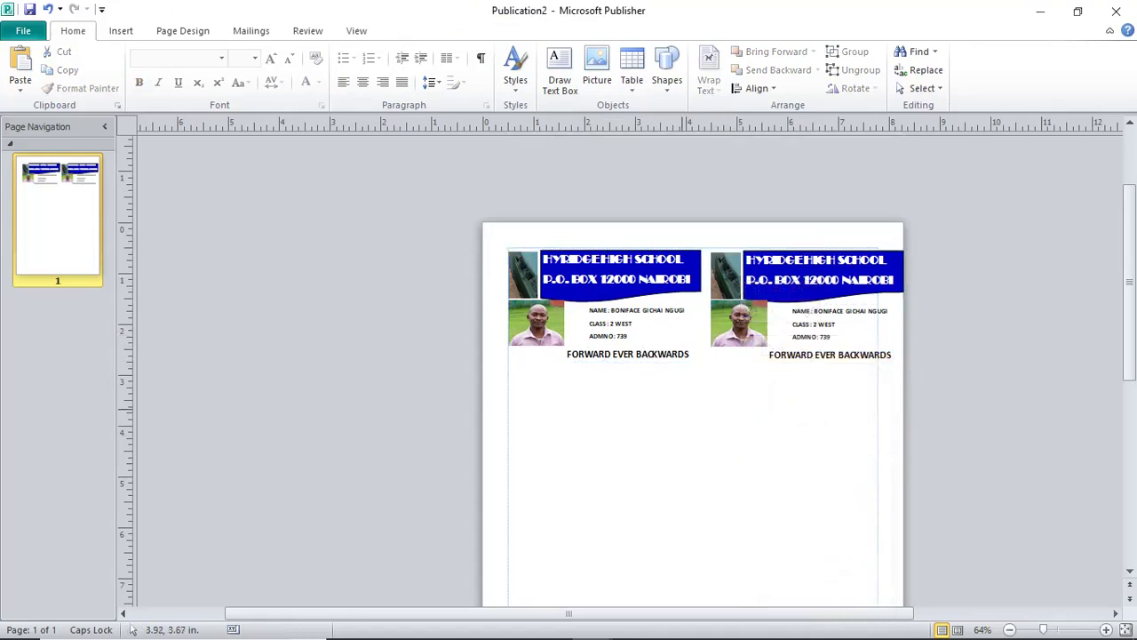
right_click(684, 411)
key("Escape")
key("ctrl+v")
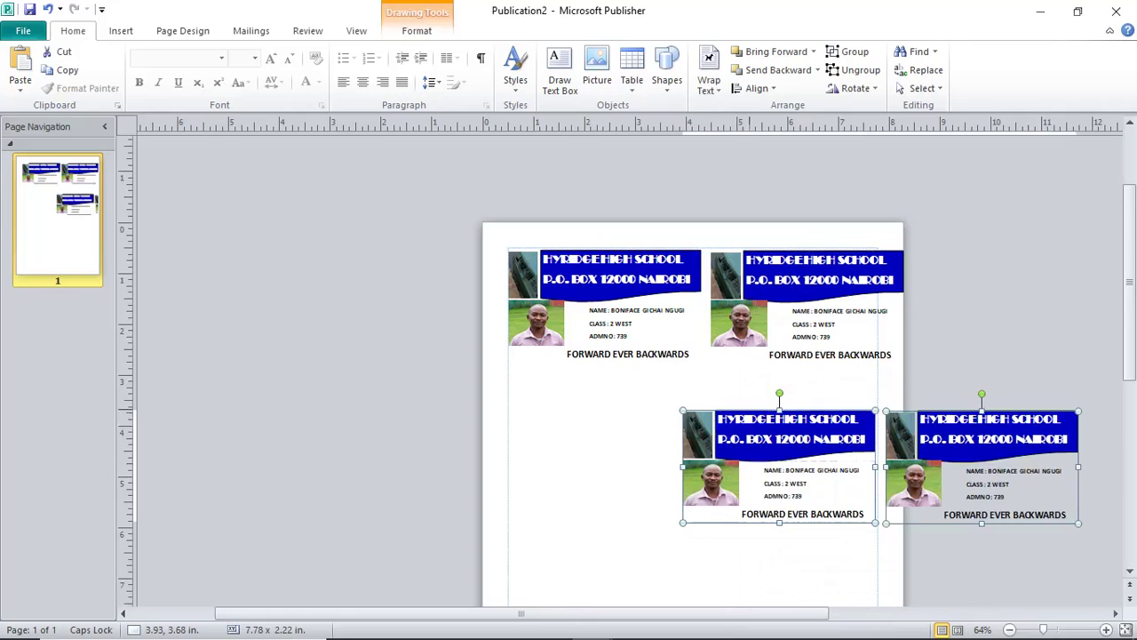
Place the pasted card pair as the second row, then paste another pair as a third row.
left_click_drag(799, 445, 625, 415)
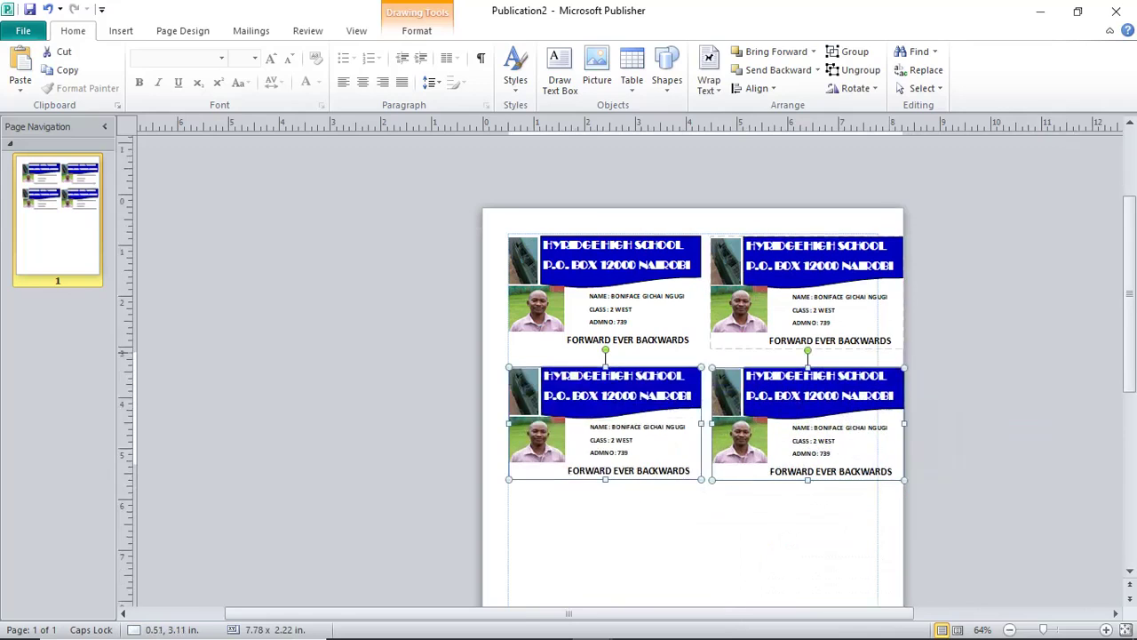
scroll(534, 356, "down", 3)
left_click(297, 188)
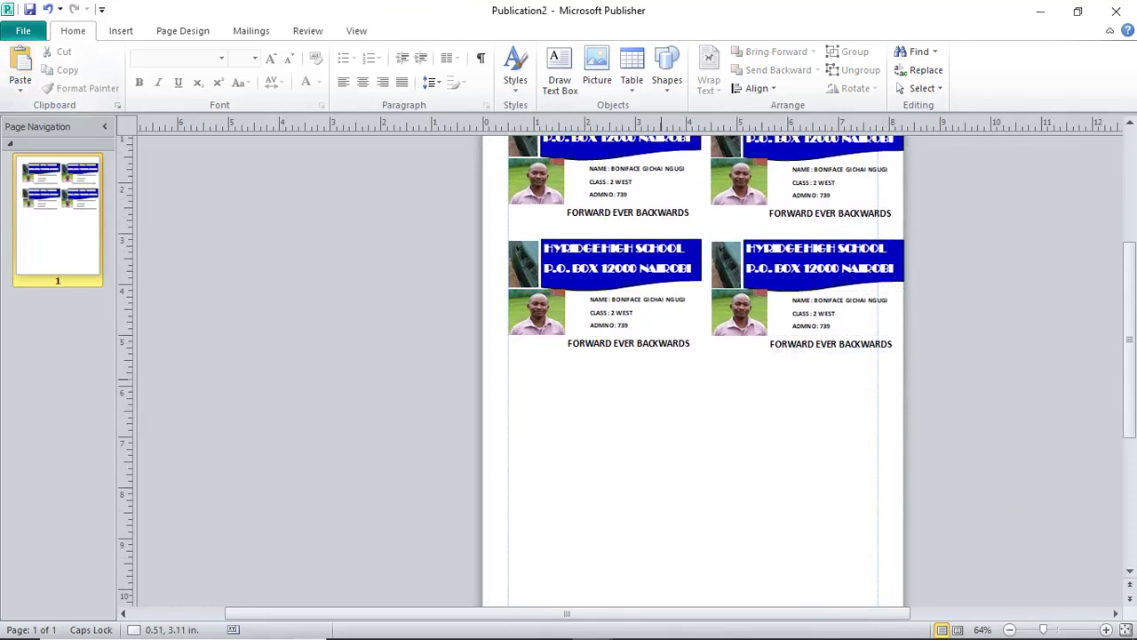
key("ctrl+v")
left_click_drag(611, 178, 608, 397)
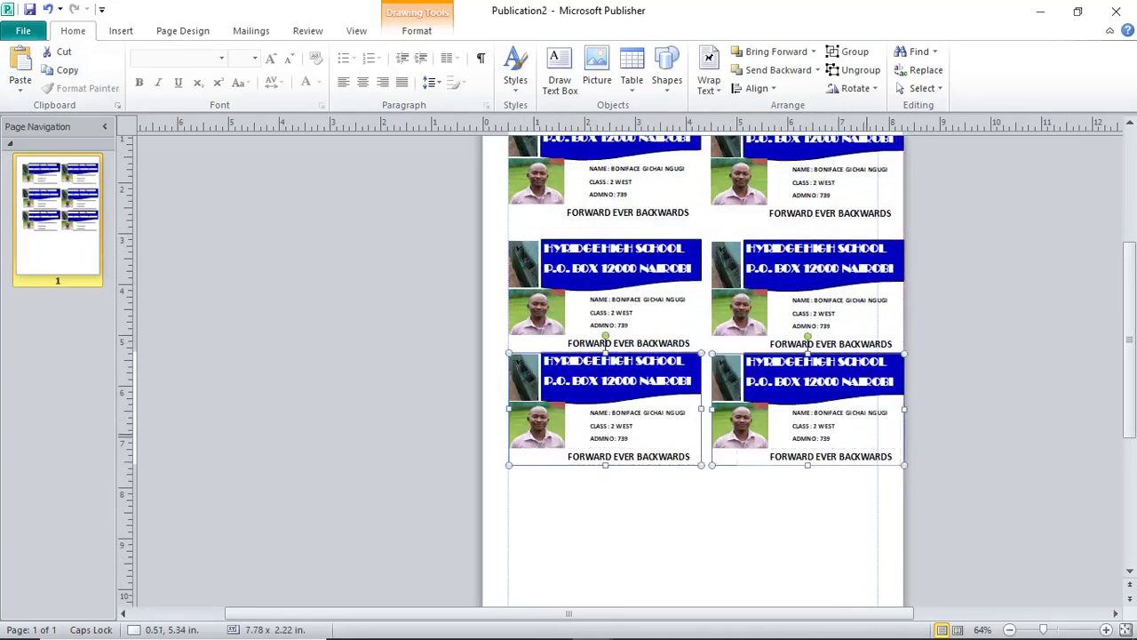
scroll(693, 356, "down", 3)
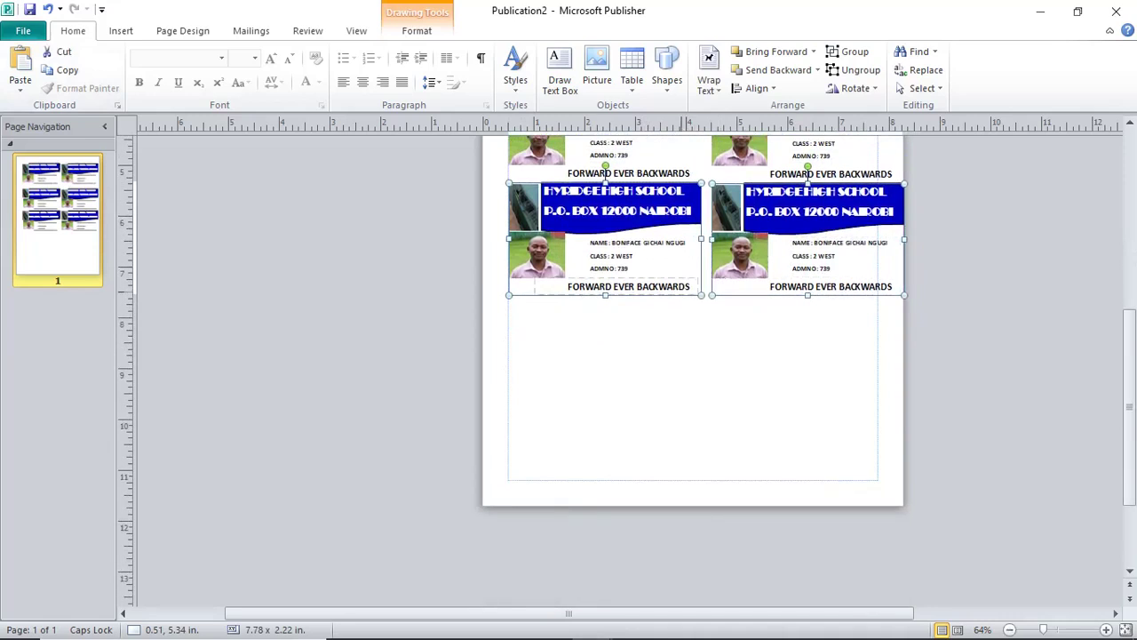
left_click_drag(613, 204, 613, 214)
Move the last card pair into the empty bottom row and zoom in to 78%.
right_click(690, 387)
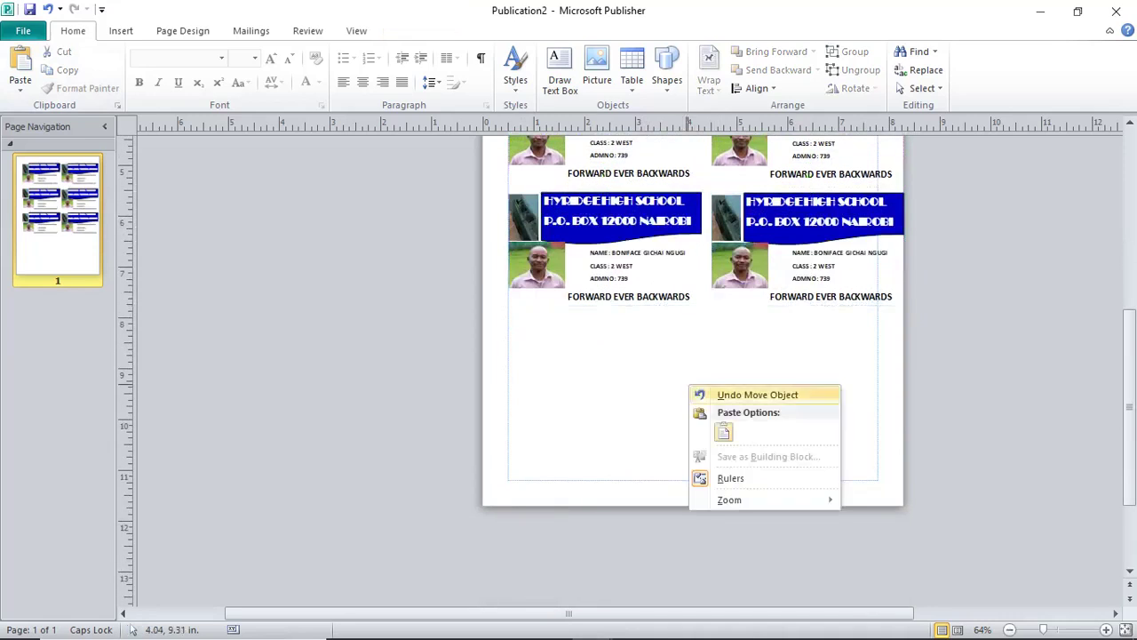
key("Escape")
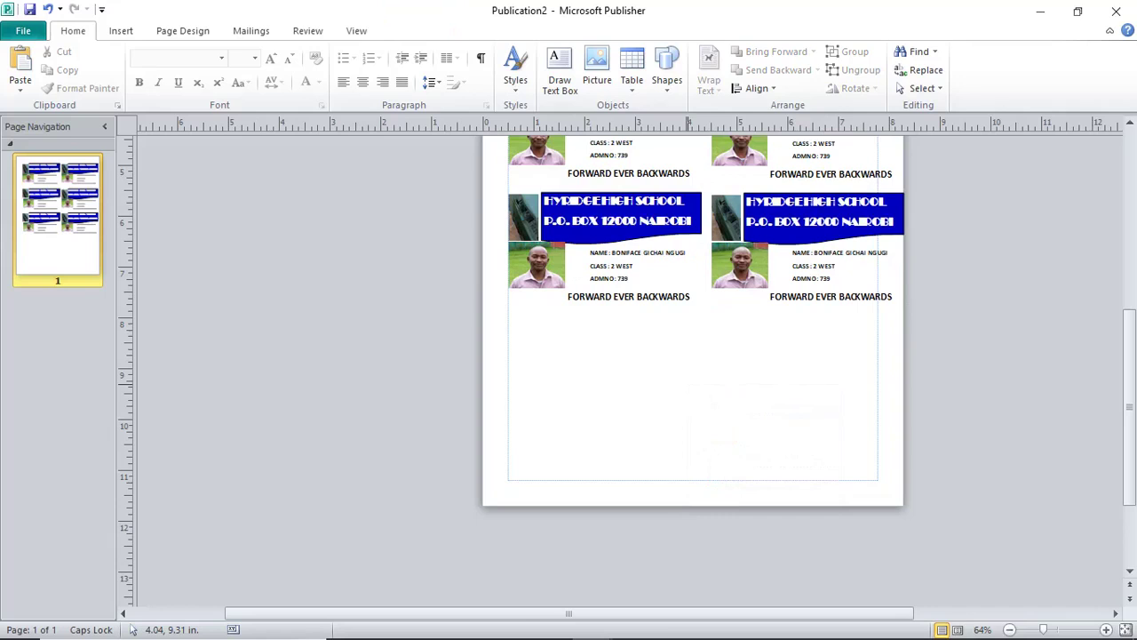
left_click_drag(785, 418, 605, 350)
scroll(693, 373, "up", 3)
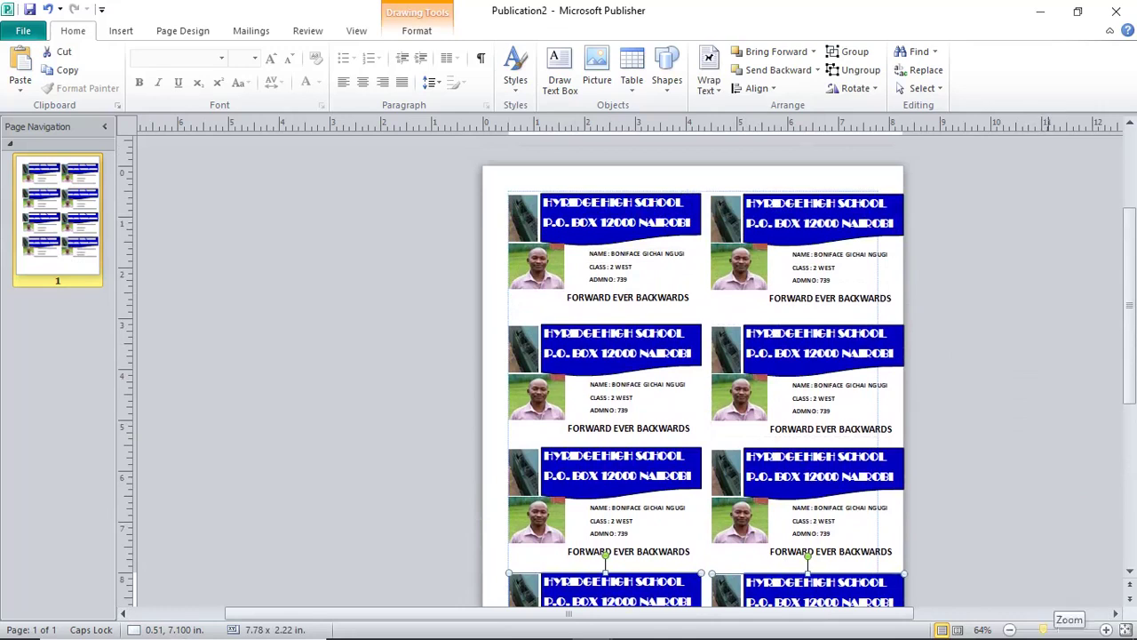
left_click(1050, 629)
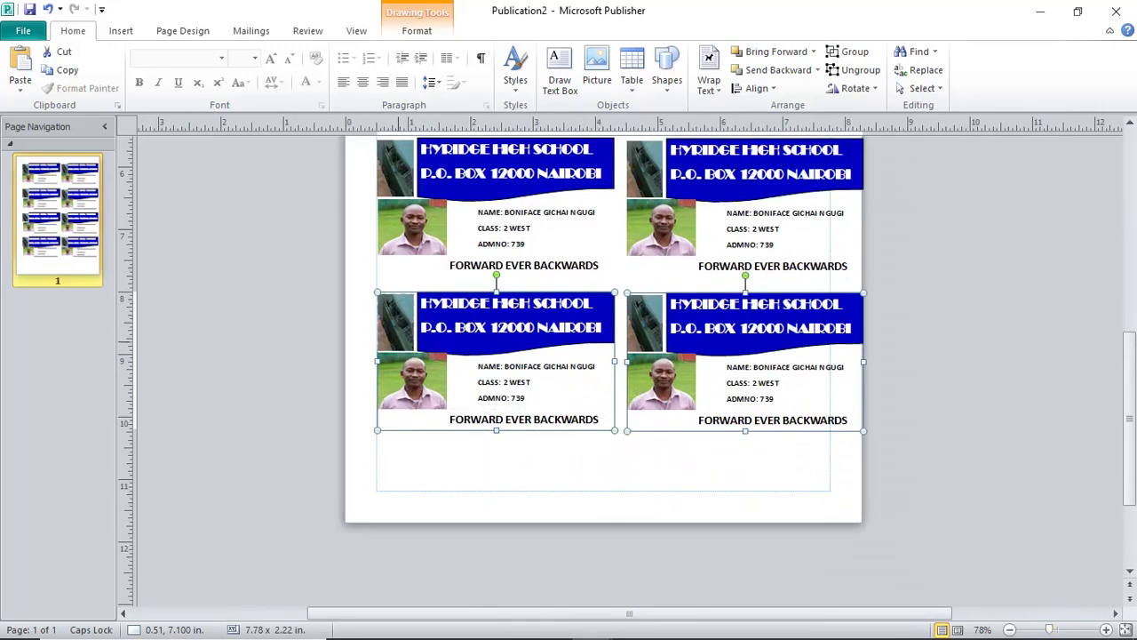
scroll(604, 373, "up", 5)
scroll(604, 374, "up", 2)
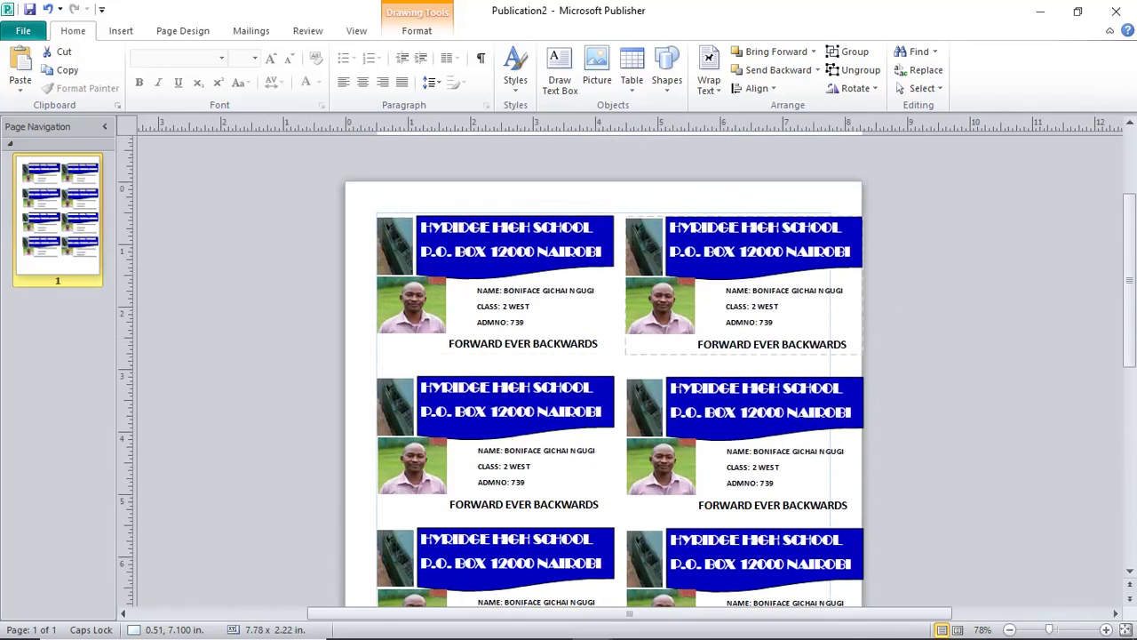
scroll(604, 374, "down", 8)
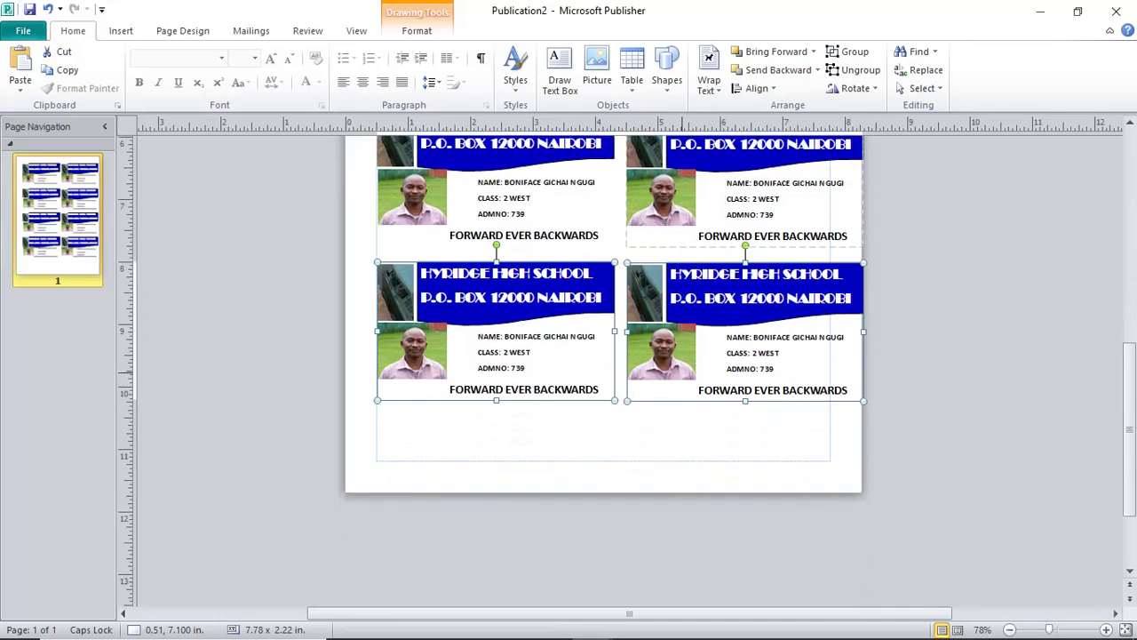
scroll(695, 371, "up", 1)
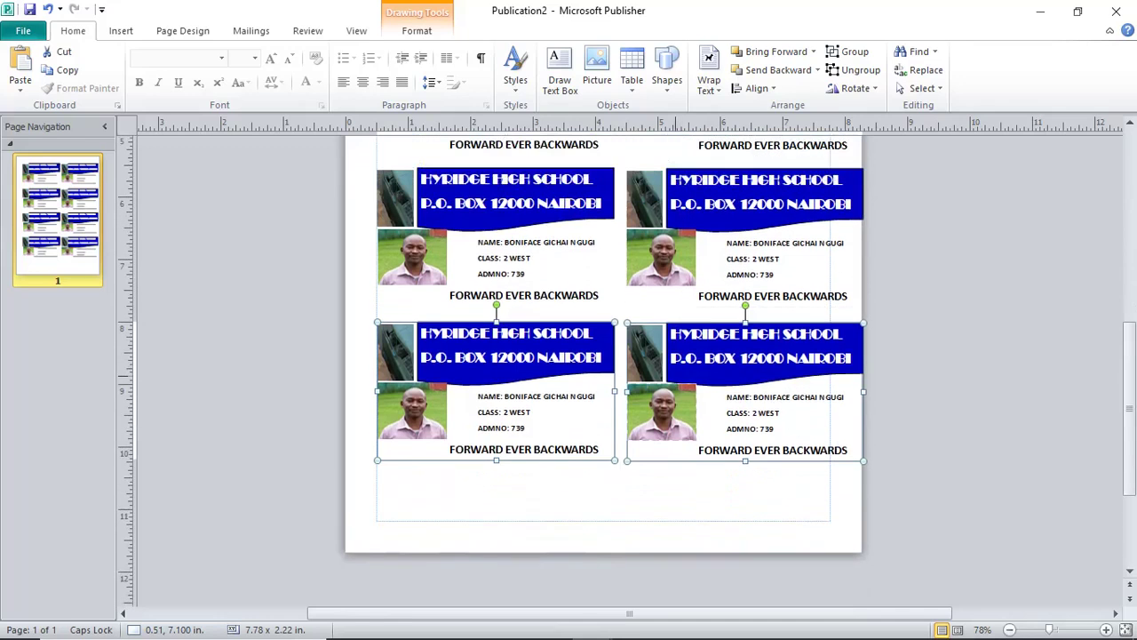
key("Escape")
scroll(695, 371, "up", 3)
scroll(702, 356, "up", 3)
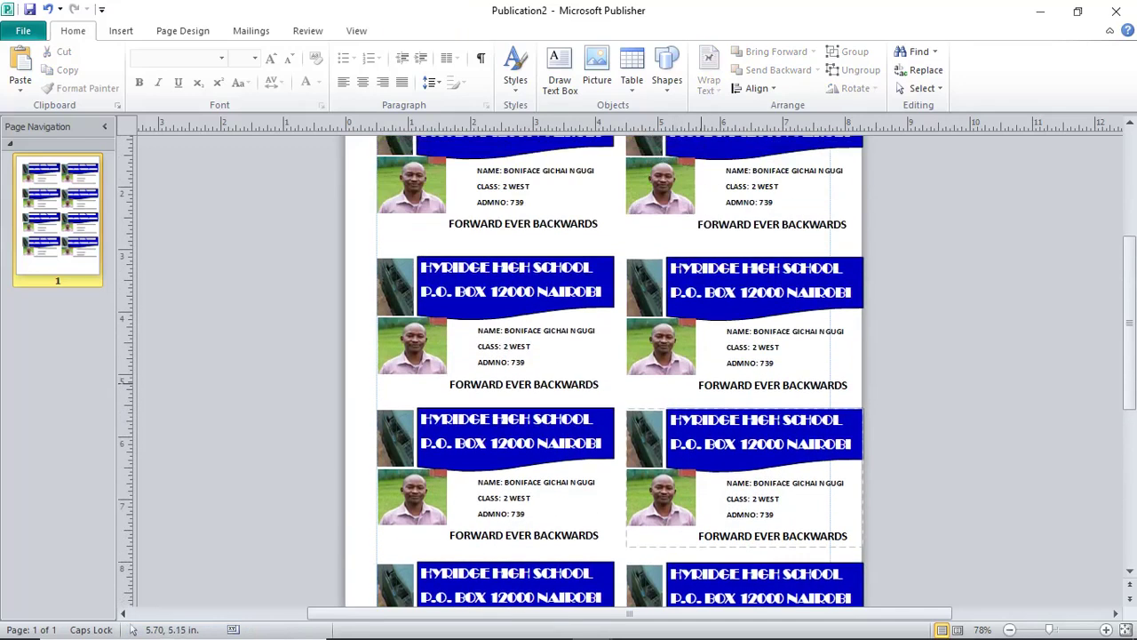
Ungroup the top-right ID card and delete its student photo.
left_click(702, 356)
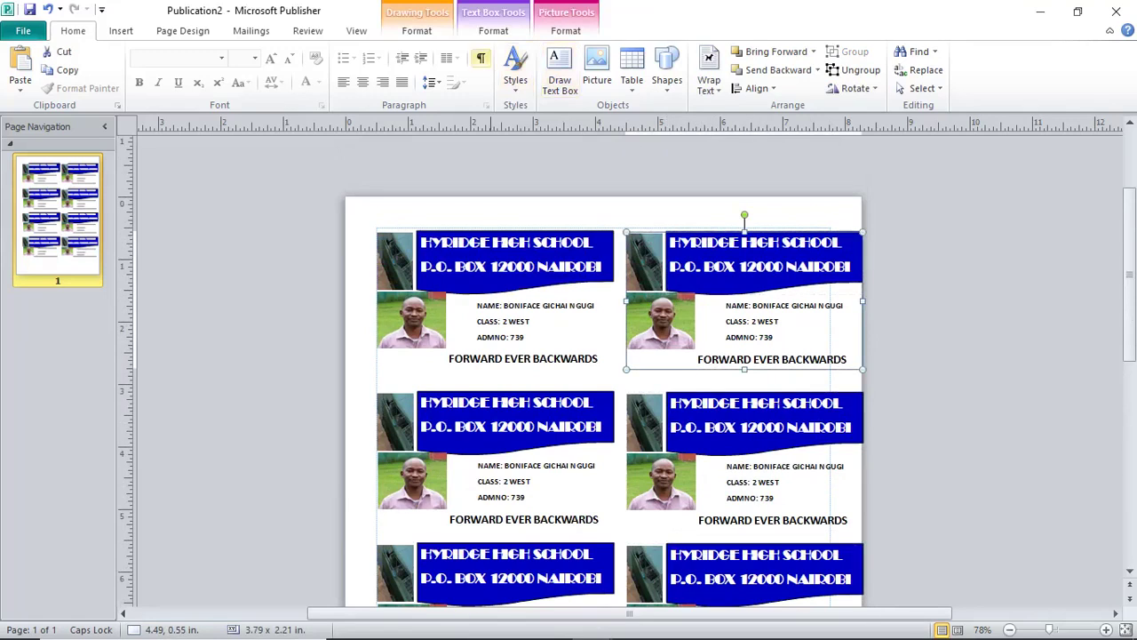
left_click(493, 30)
left_click(416, 30)
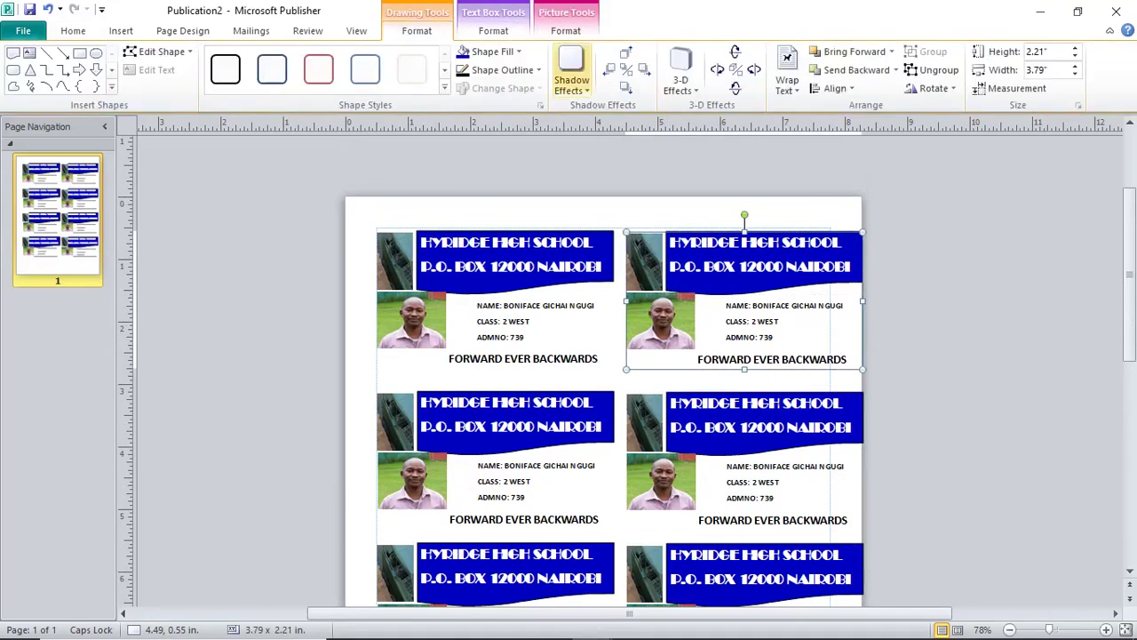
left_click(935, 69)
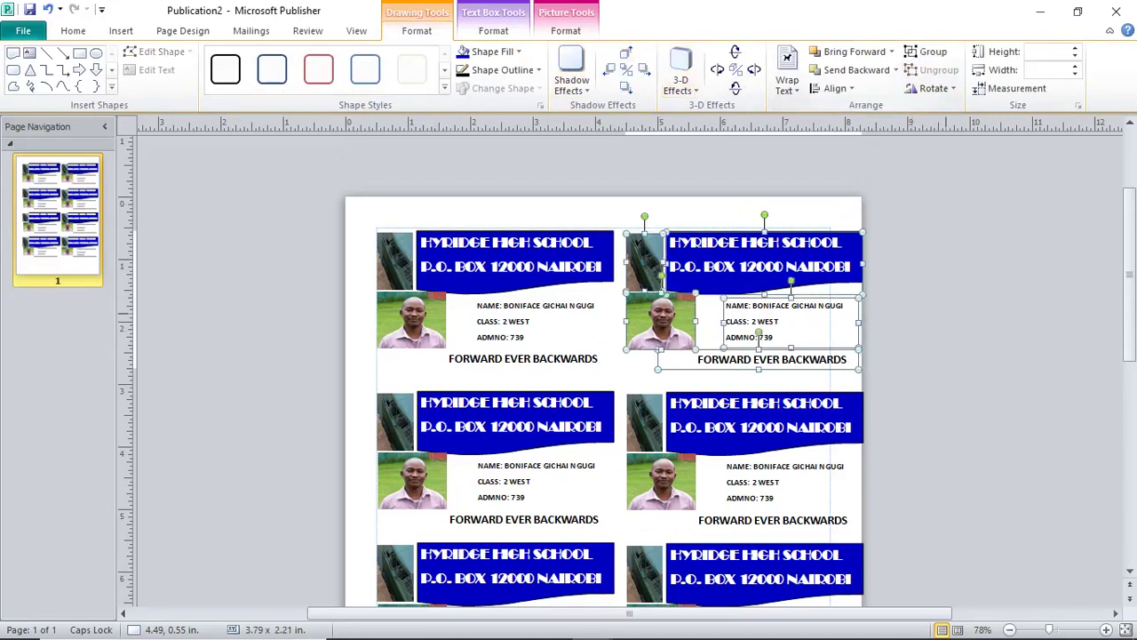
key("Escape")
left_click(661, 320)
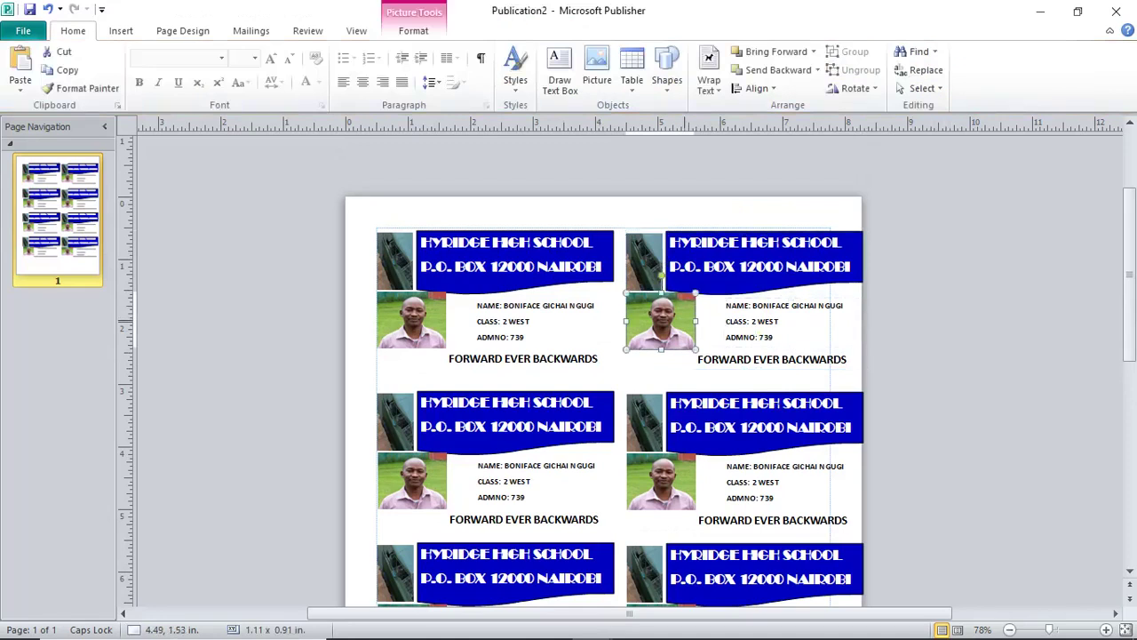
key("Delete")
Replace the top-right card's details with a new student's name, class 2 NORTH and admission number.
left_click_drag(844, 305, 752, 305)
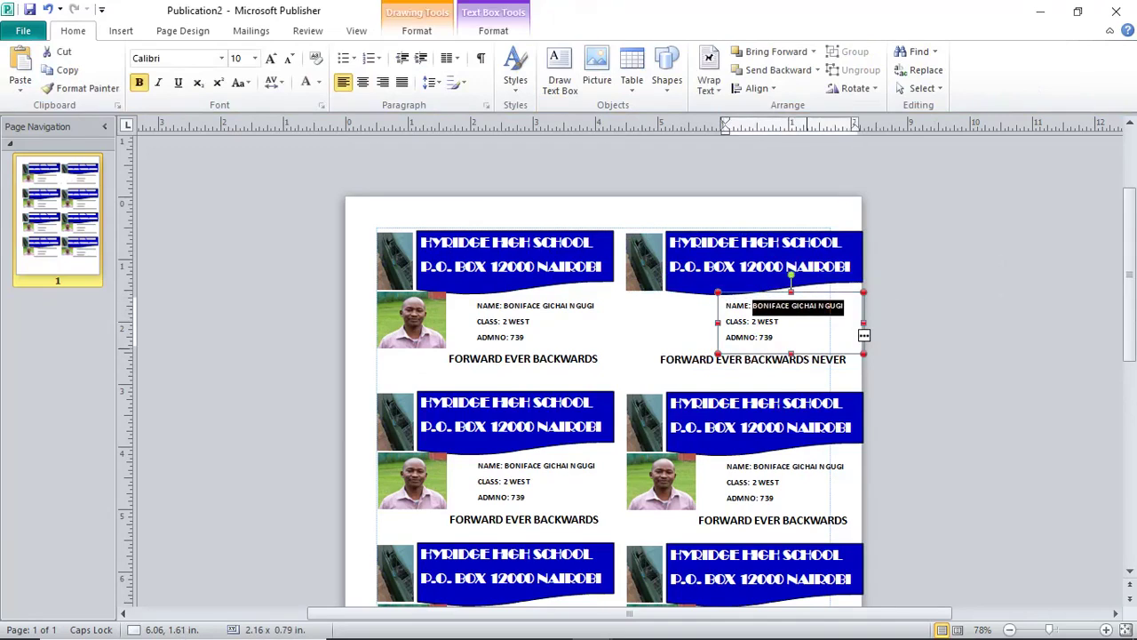
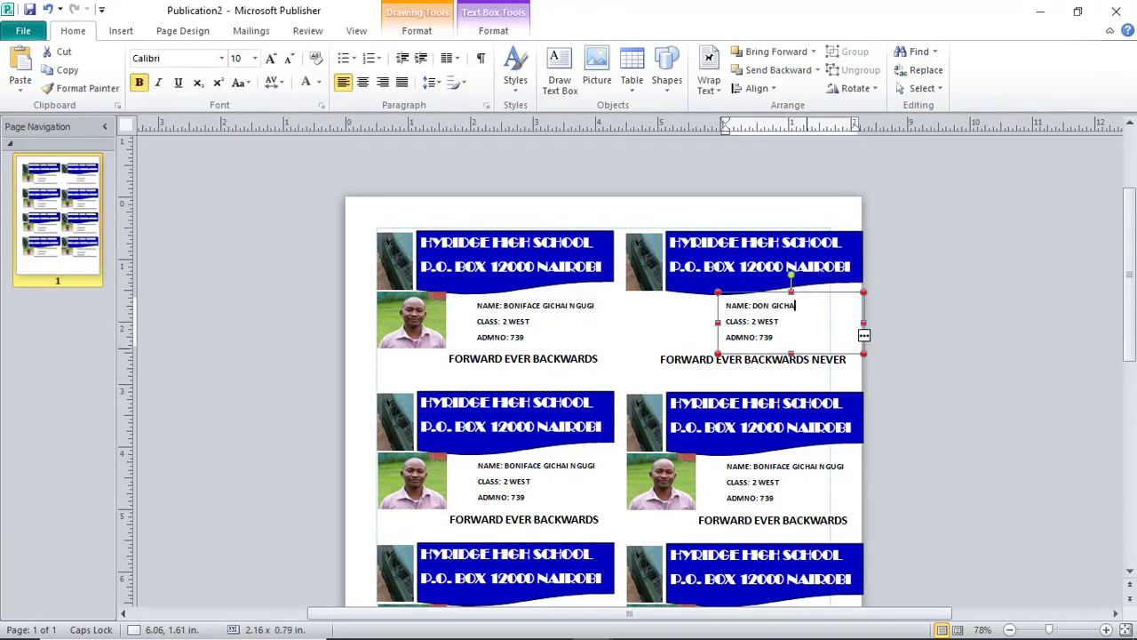
key("Escape")
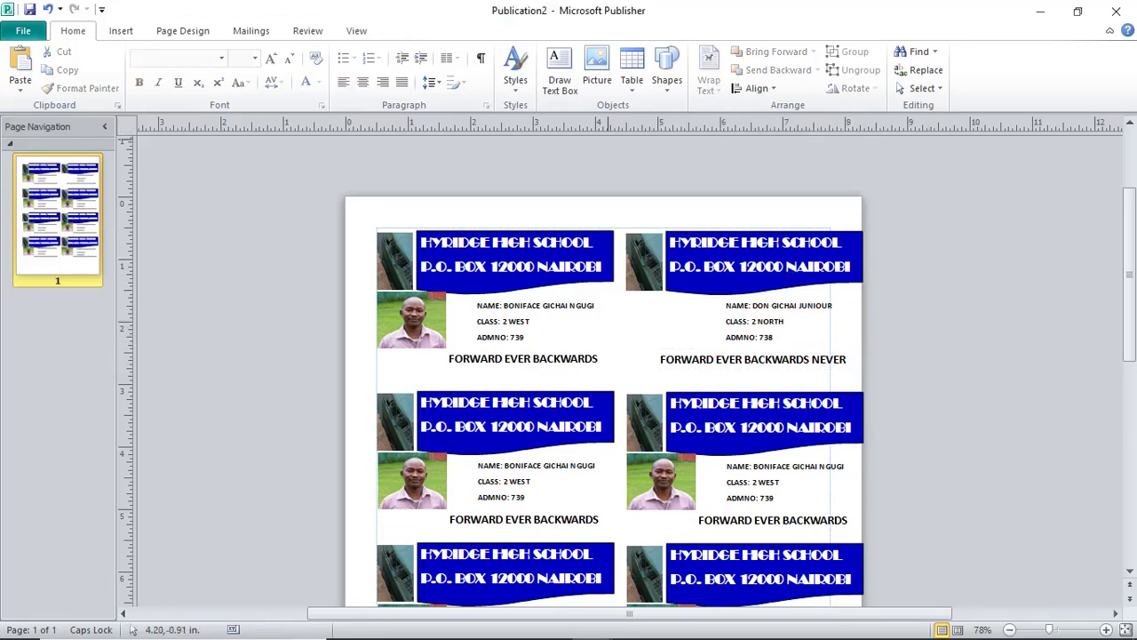
key("alt+n")
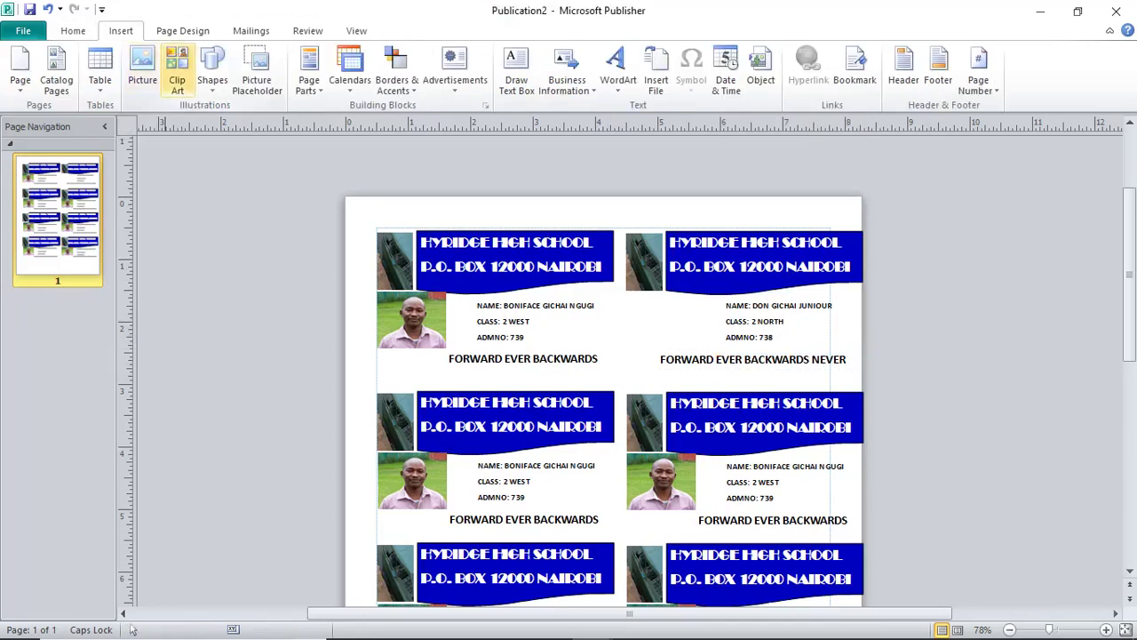
Insert the photo IMG_20190530_165831_1, then delete it as the wrong picture.
key("Left")
key("Return")
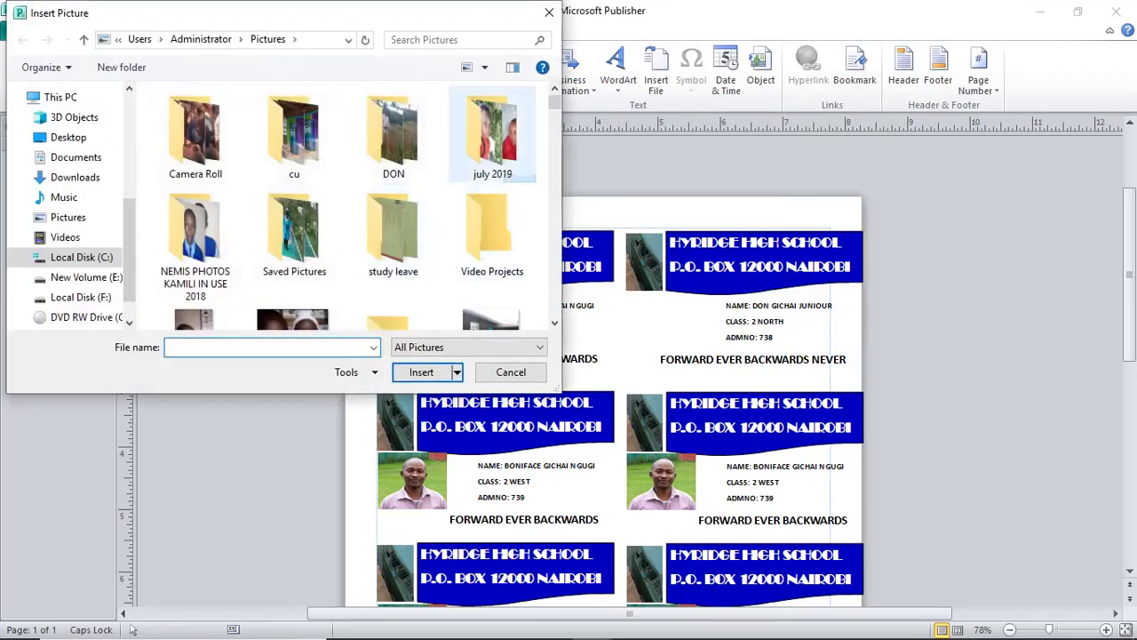
double_click(492, 138)
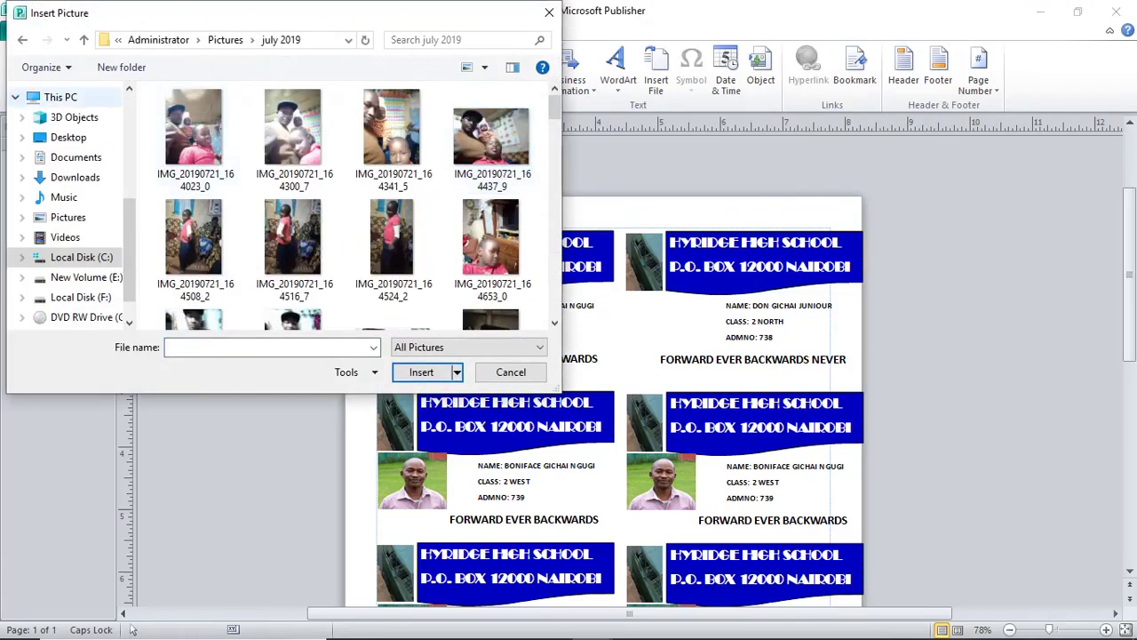
left_click(67, 217)
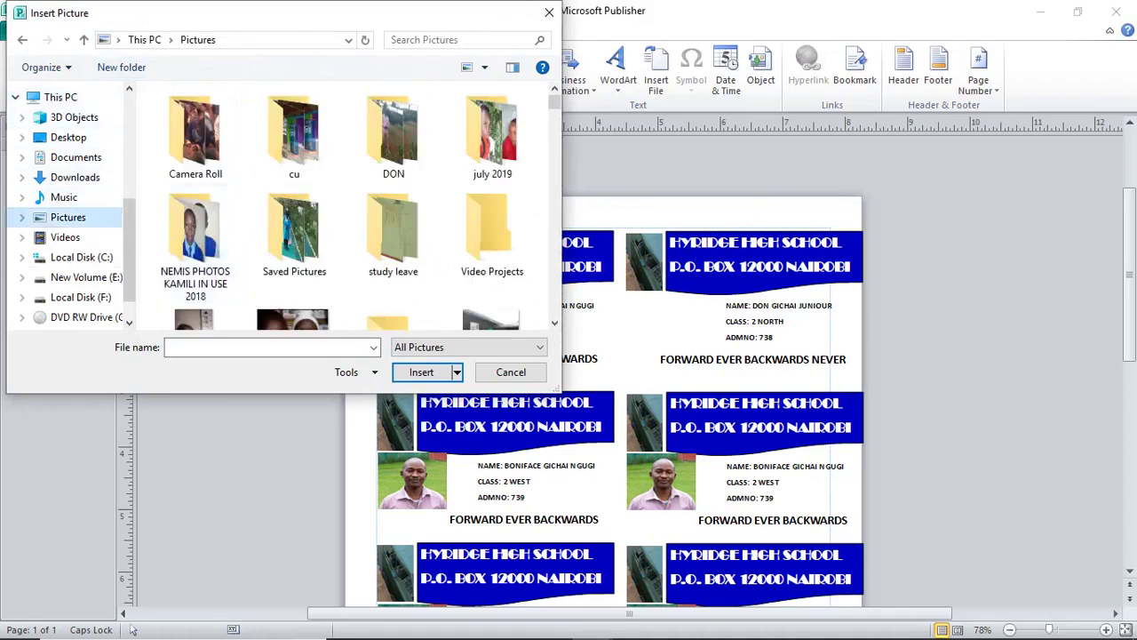
scroll(293, 257, "down", 2)
scroll(293, 284, "down", 1)
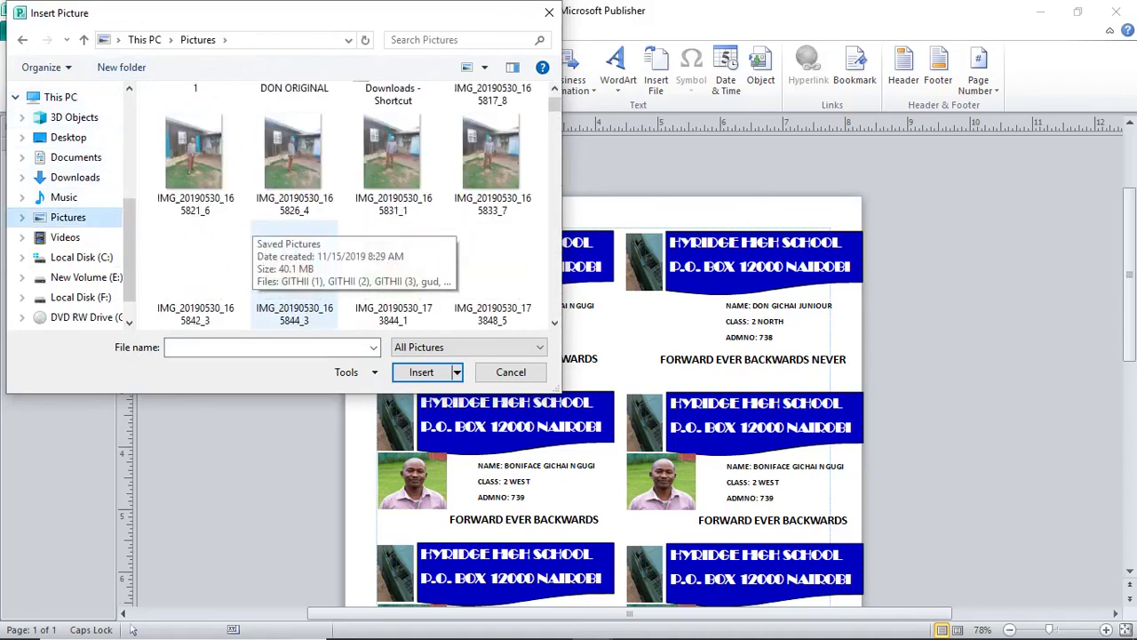
left_click(392, 155)
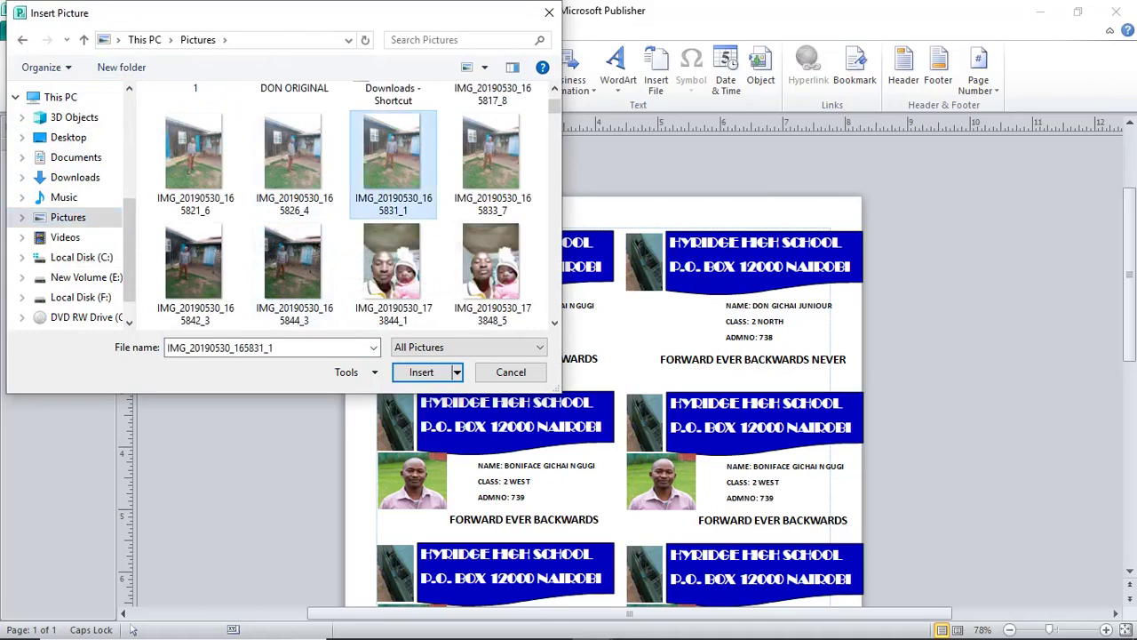
left_click(422, 371)
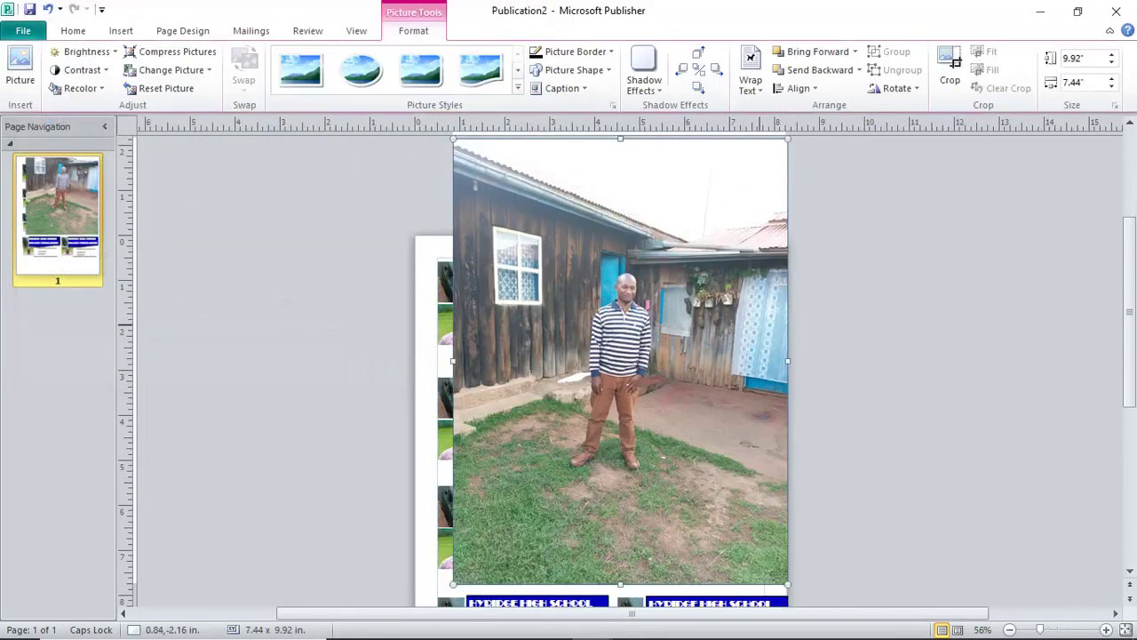
key("Delete")
Insert the photo IMG_20190602_113541_7 instead.
key("alt+n")
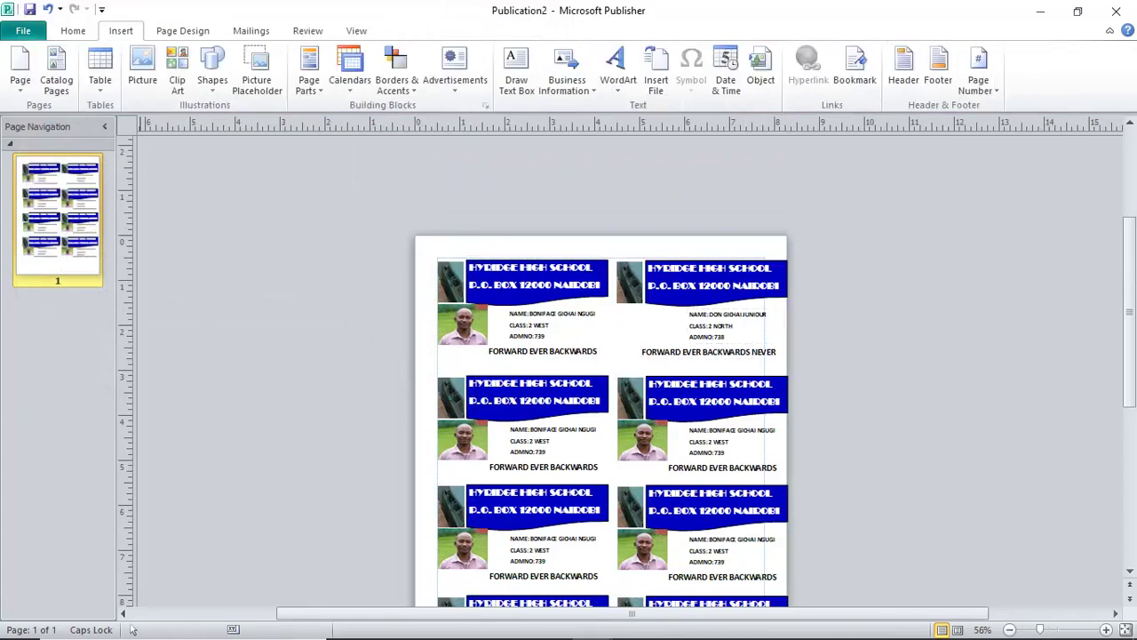
key("p")
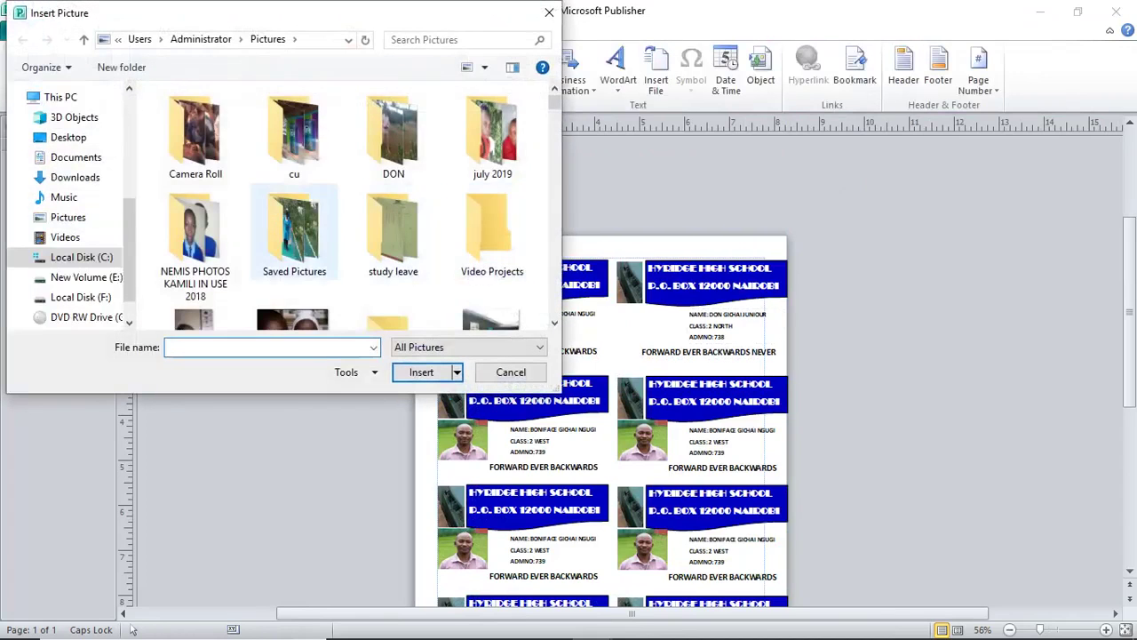
scroll(342, 204, "down", 5)
scroll(342, 205, "down", 1)
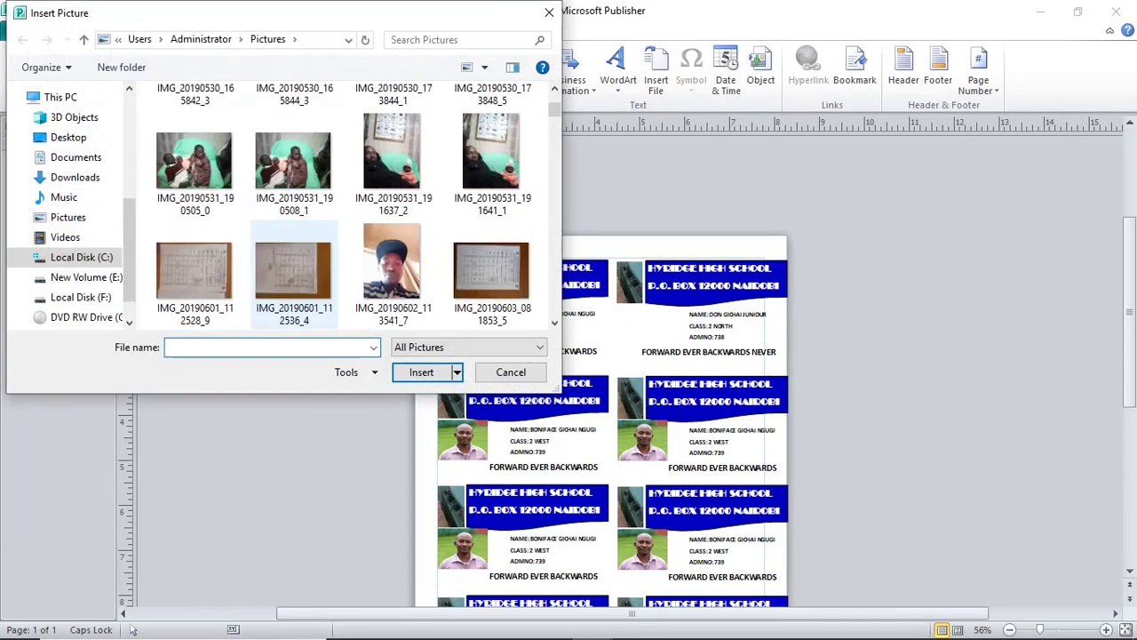
key("Right")
key("Return")
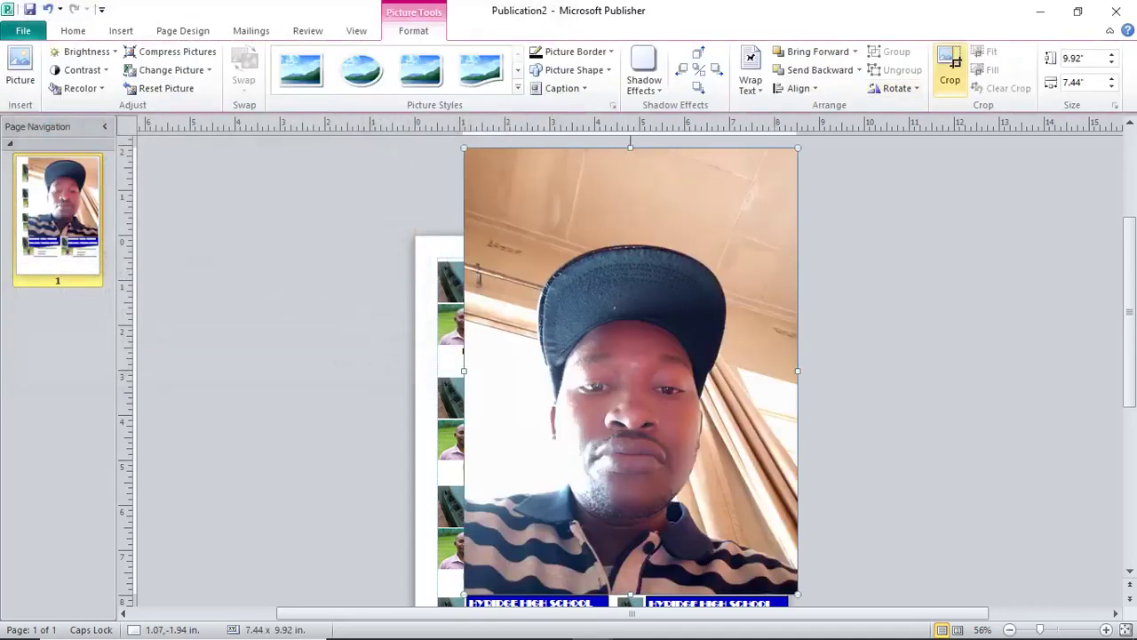
Crop the new photo's top and right edges, shrink it to about 0.98 × 0.87 in and place it on the top-right card.
left_click(950, 67)
left_click_drag(797, 147, 776, 242)
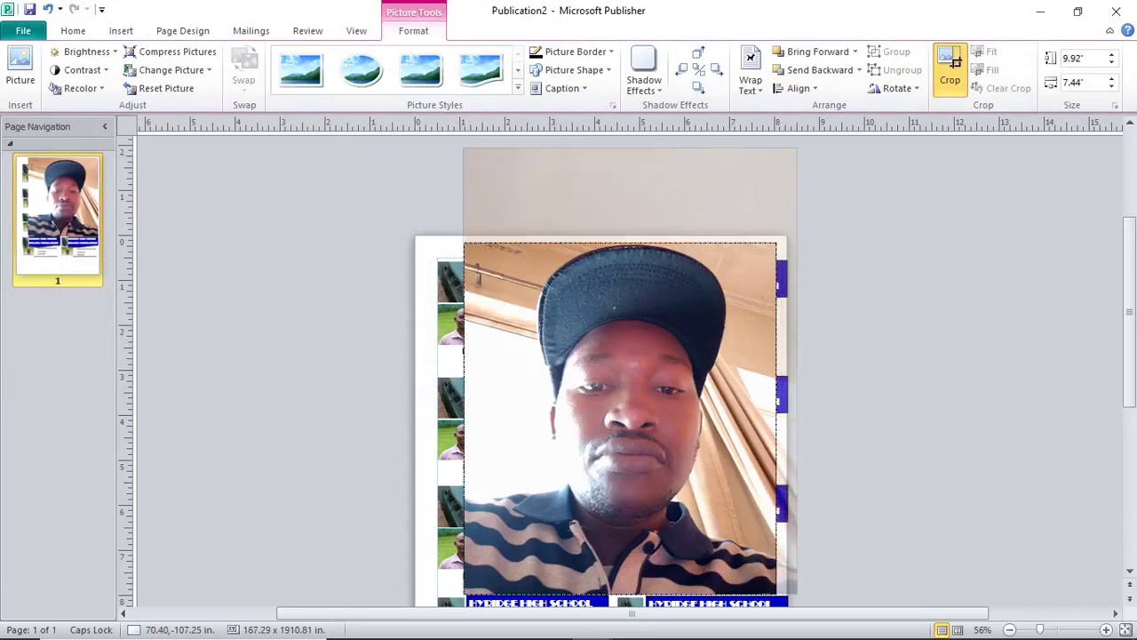
key("Escape")
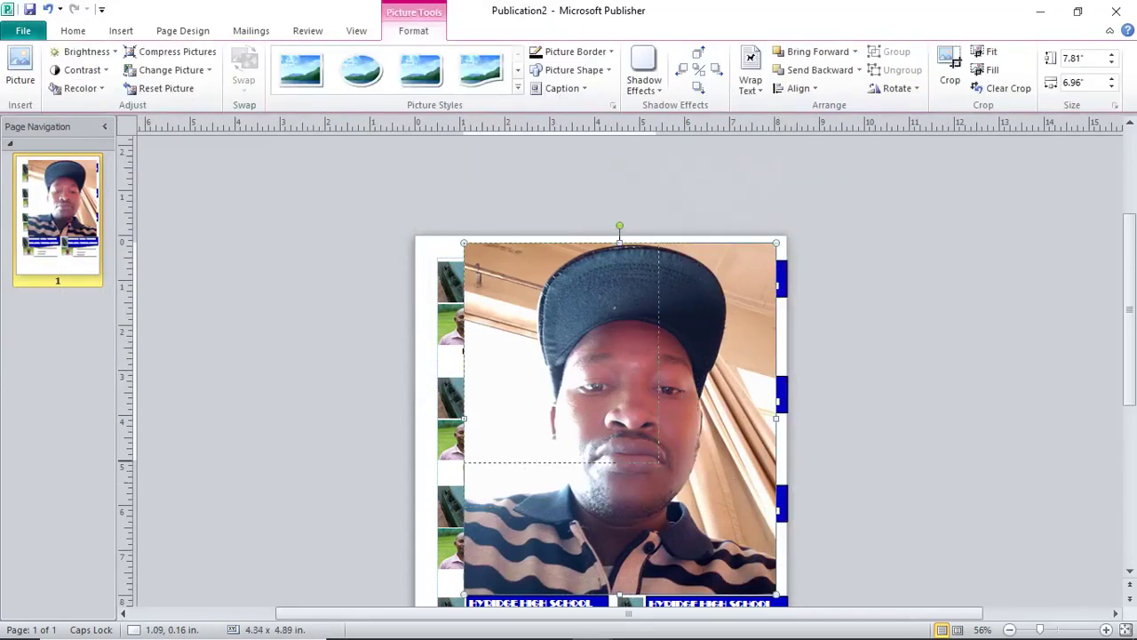
left_click_drag(658, 462, 557, 347)
left_click_drag(511, 294, 812, 306)
left_click_drag(859, 255, 668, 327)
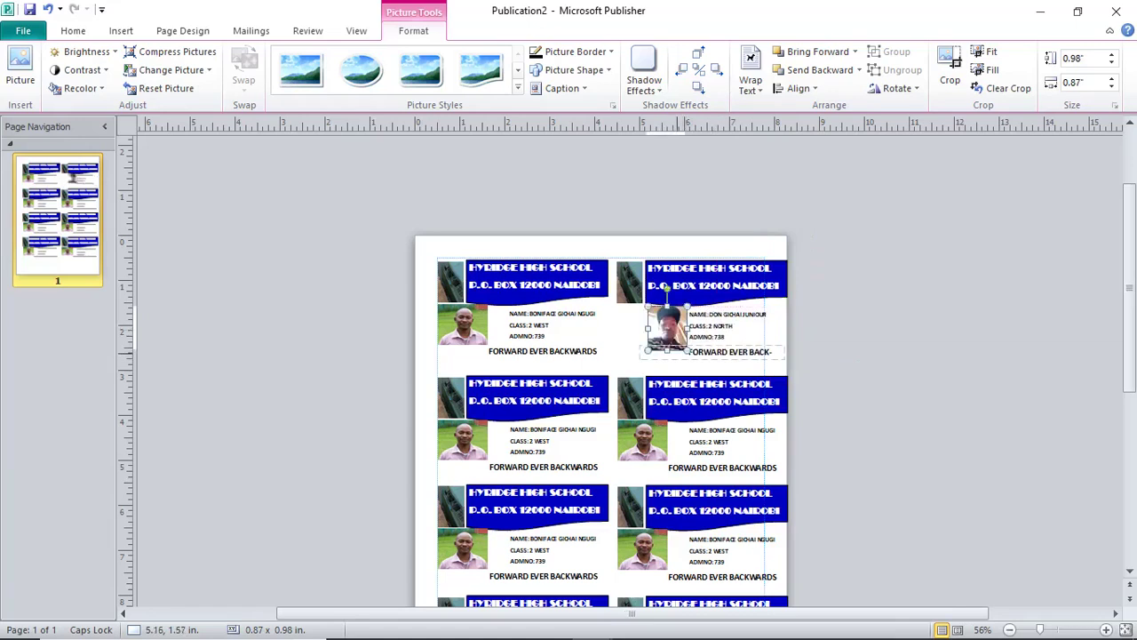
Confirm the top-right card's motto fits on one line, then cancel the Save As dialog without saving.
left_click(702, 352)
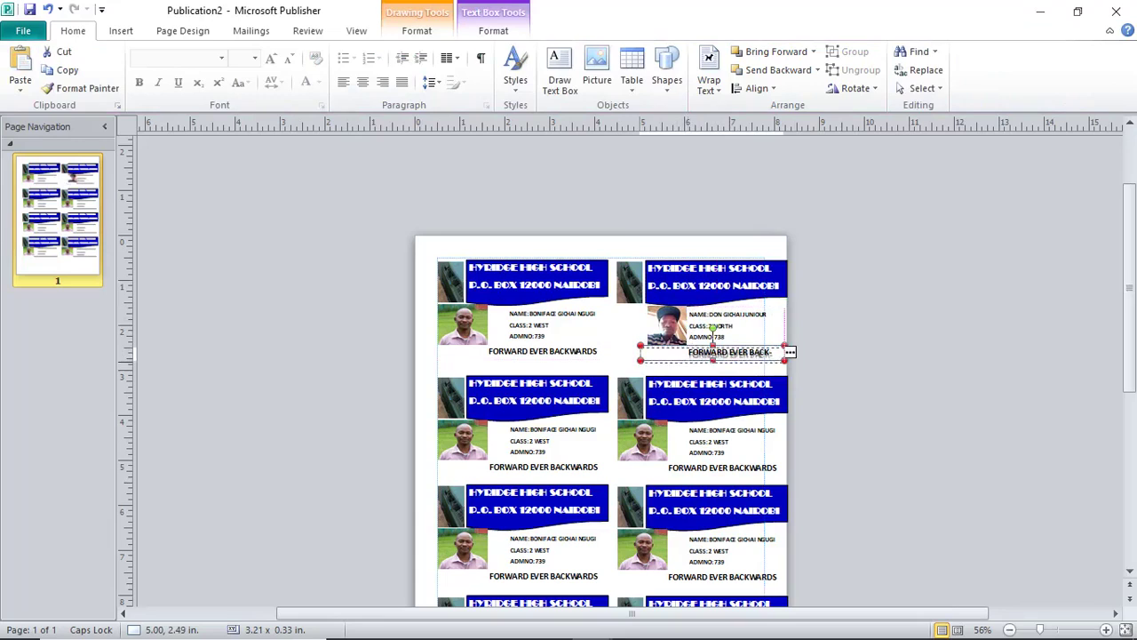
left_click(877, 392)
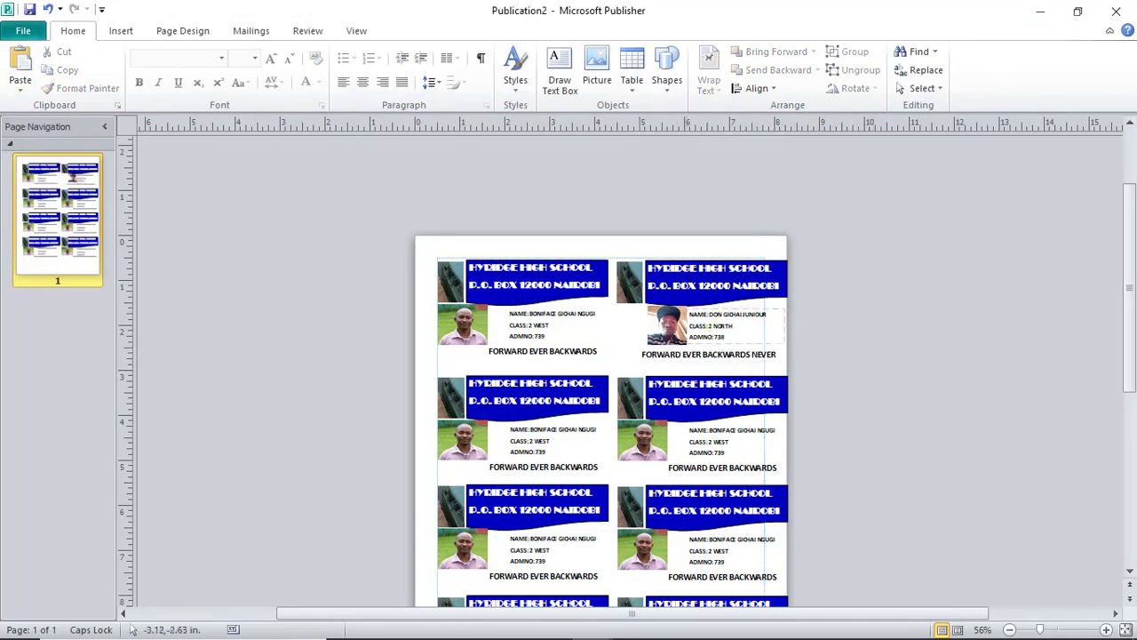
key("ctrl+s")
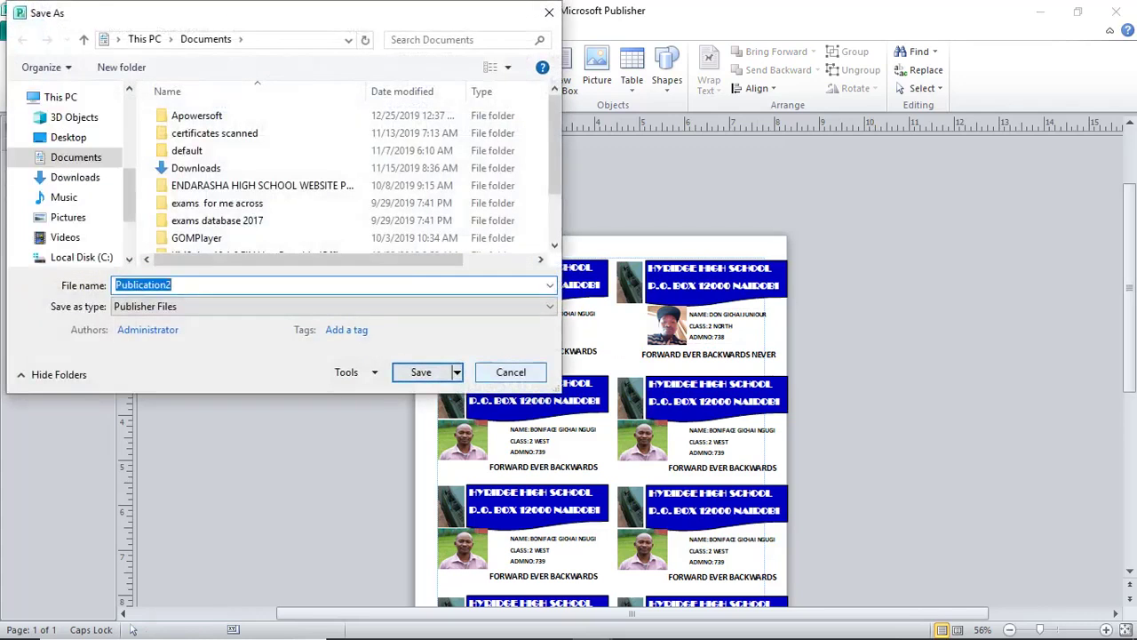
key("Escape")
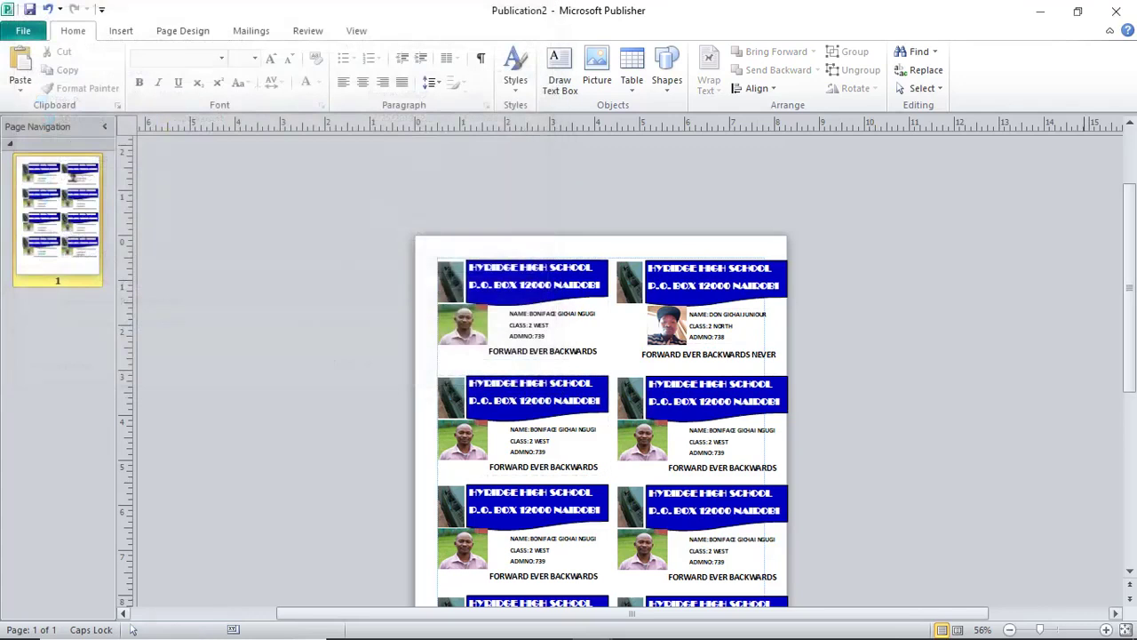
scroll(132, 629, "up", 10)
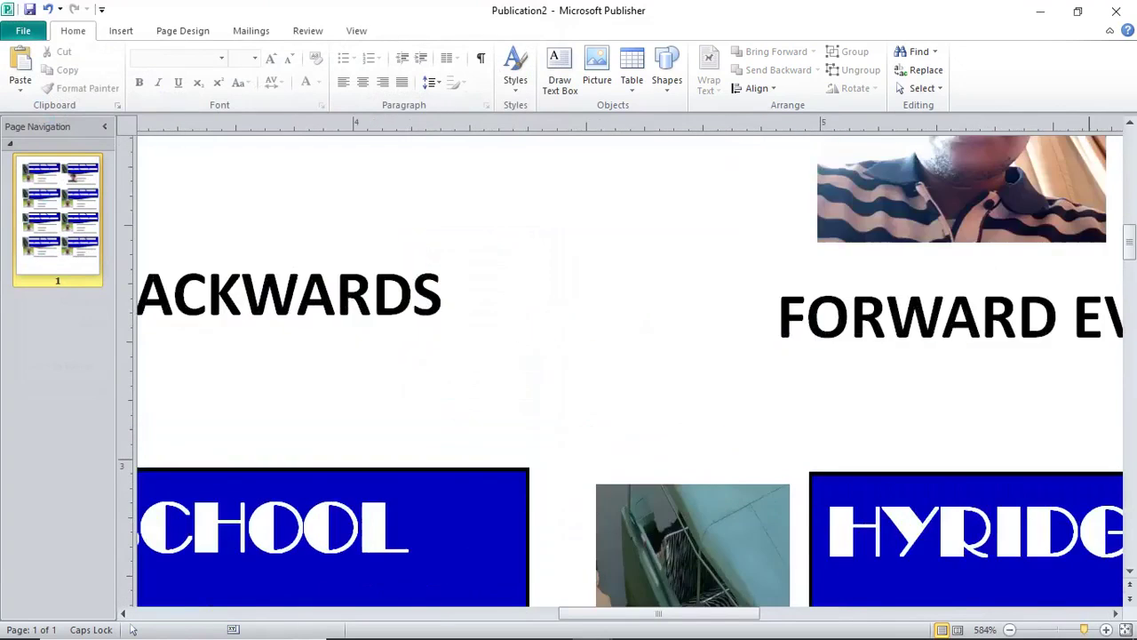
scroll(132, 629, "down", 12)
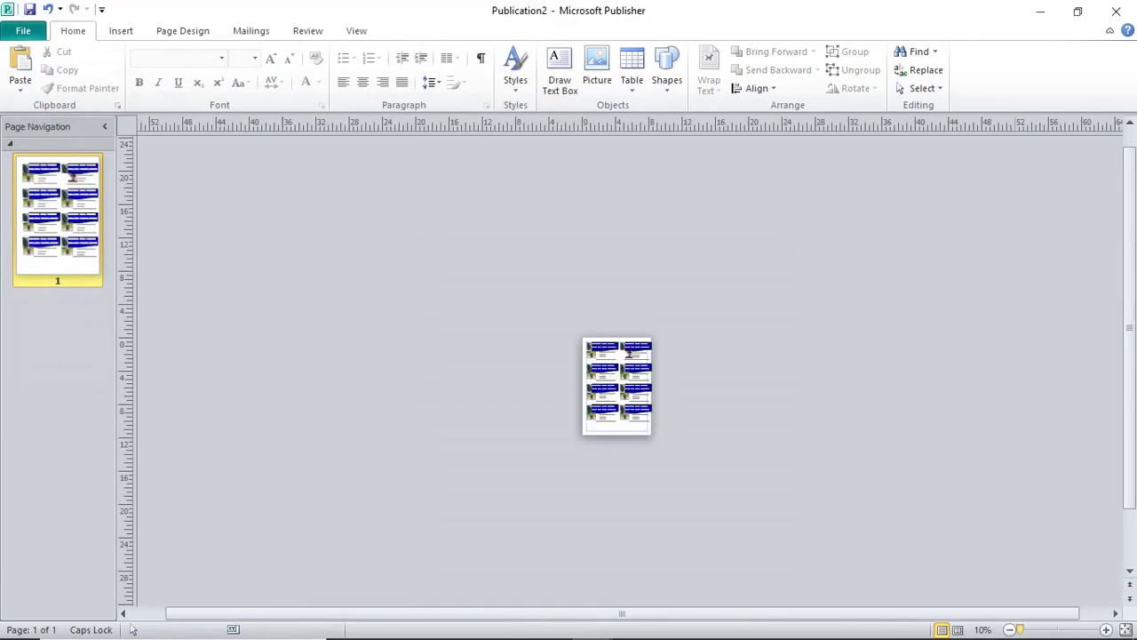
scroll(131, 629, "down", 3)
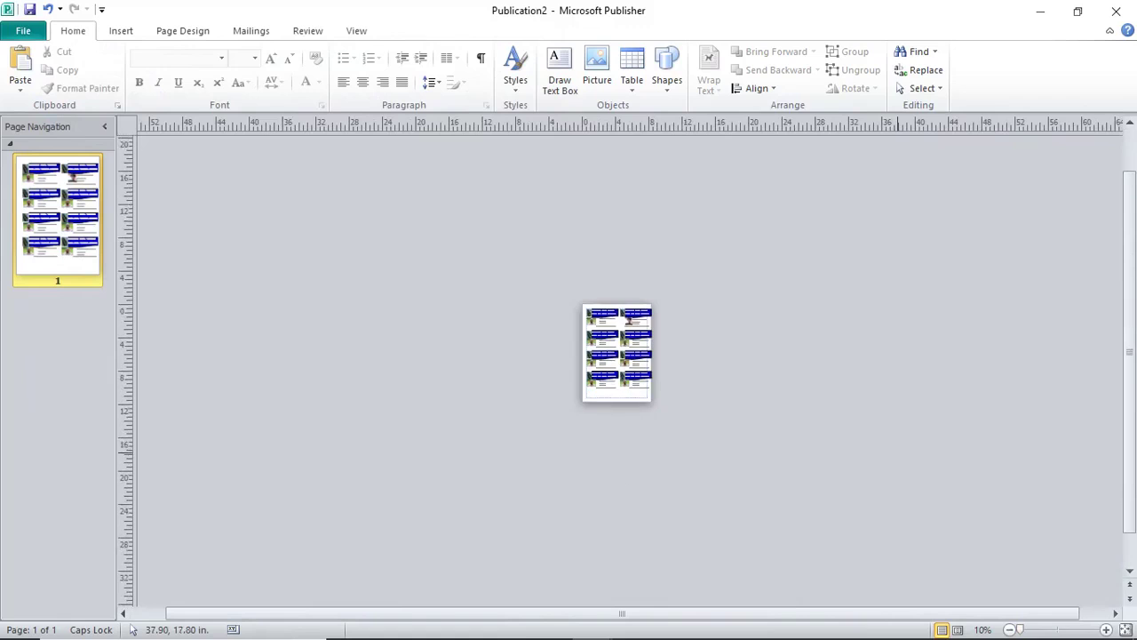
scroll(897, 455, "up", 5, "ctrl")
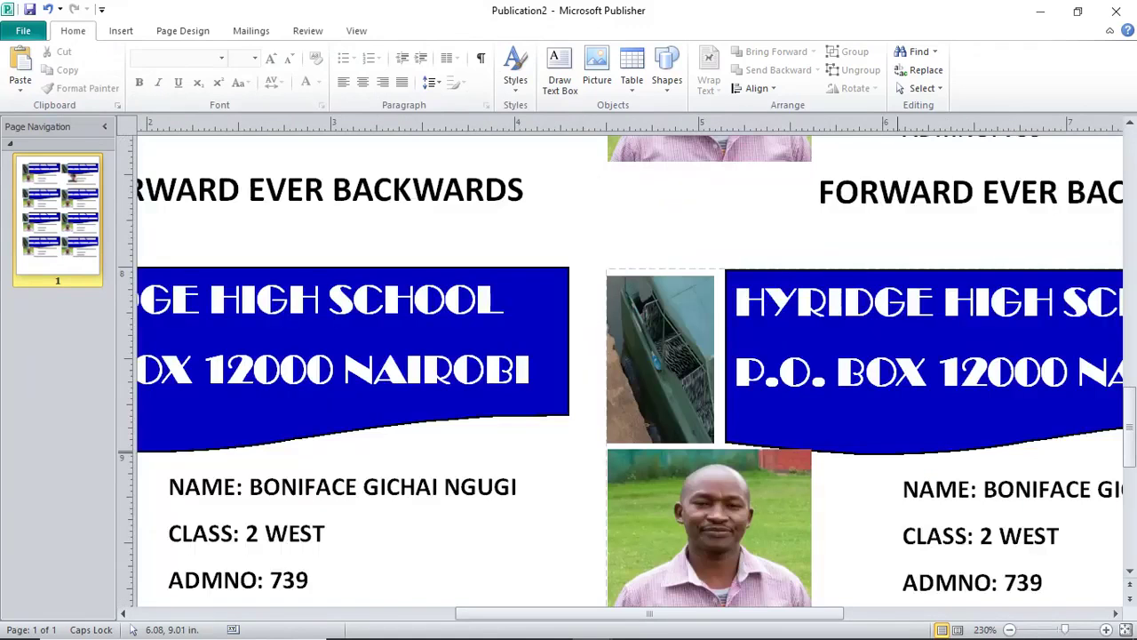
scroll(897, 455, "up", 1)
scroll(899, 459, "down", 5, "ctrl")
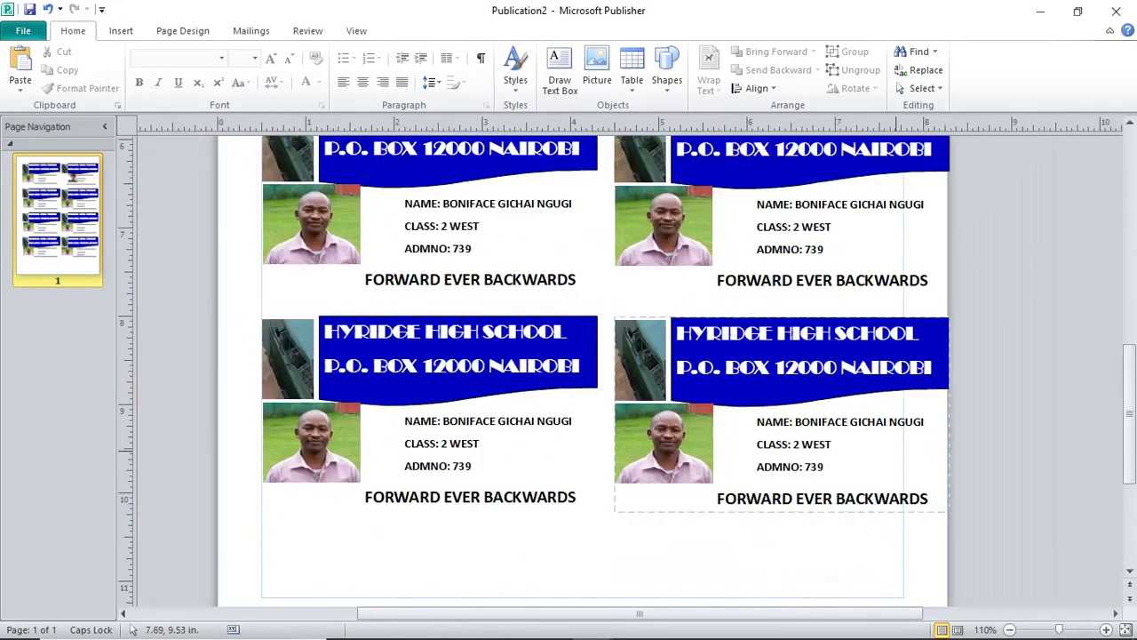
scroll(647, 498, "up", 5)
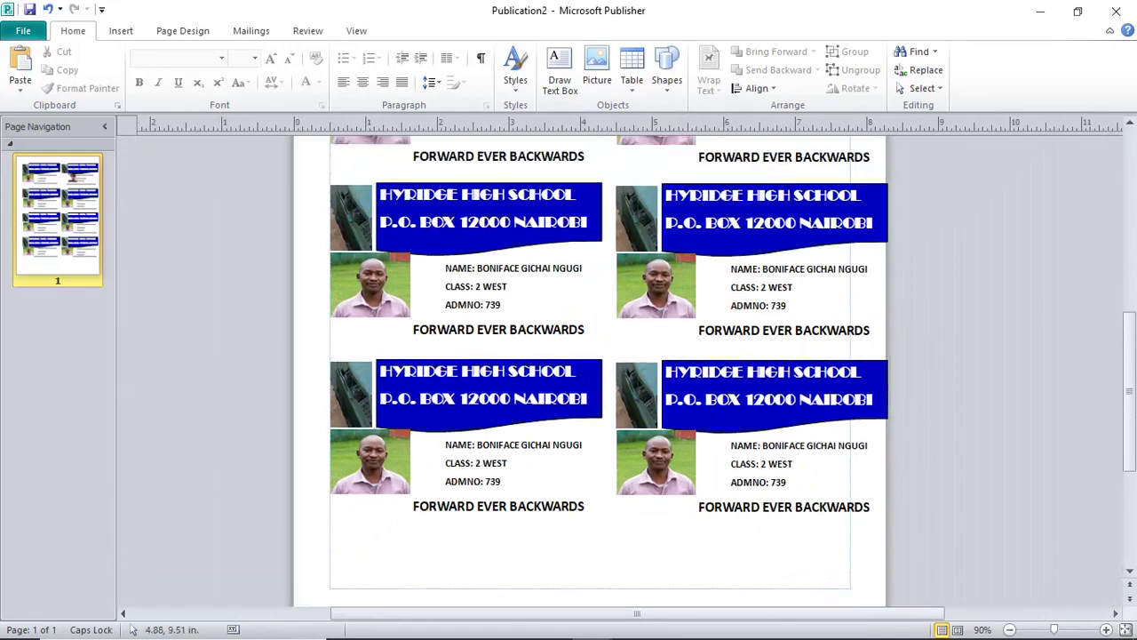
scroll(591, 372, "up", 5)
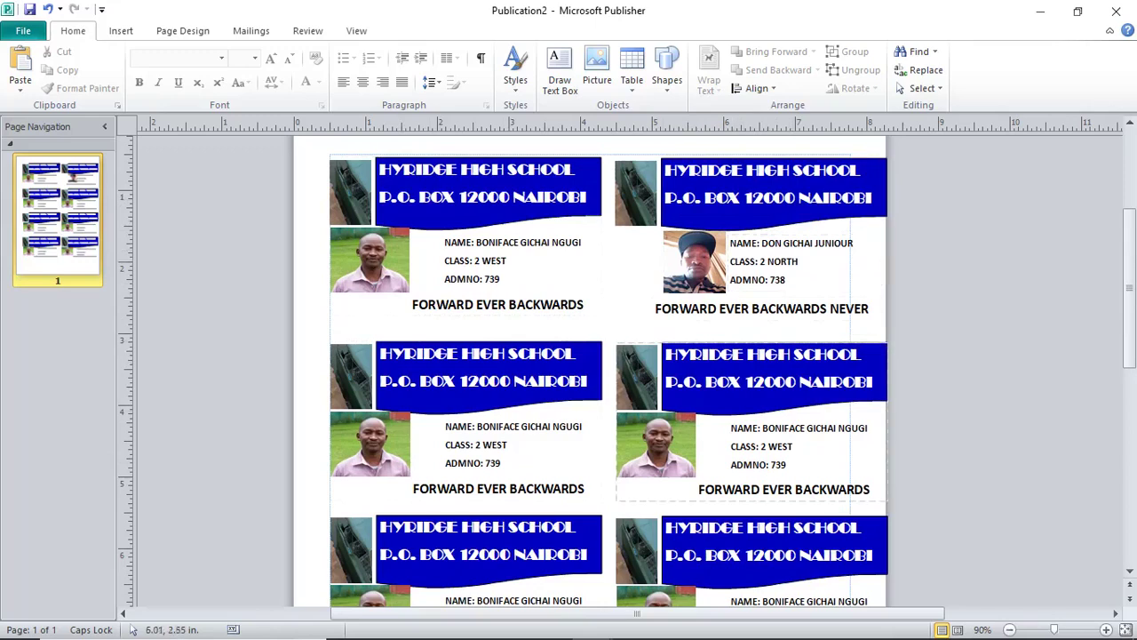
Group the top-right card's student photo, motto and name-details text boxes.
left_click(668, 238)
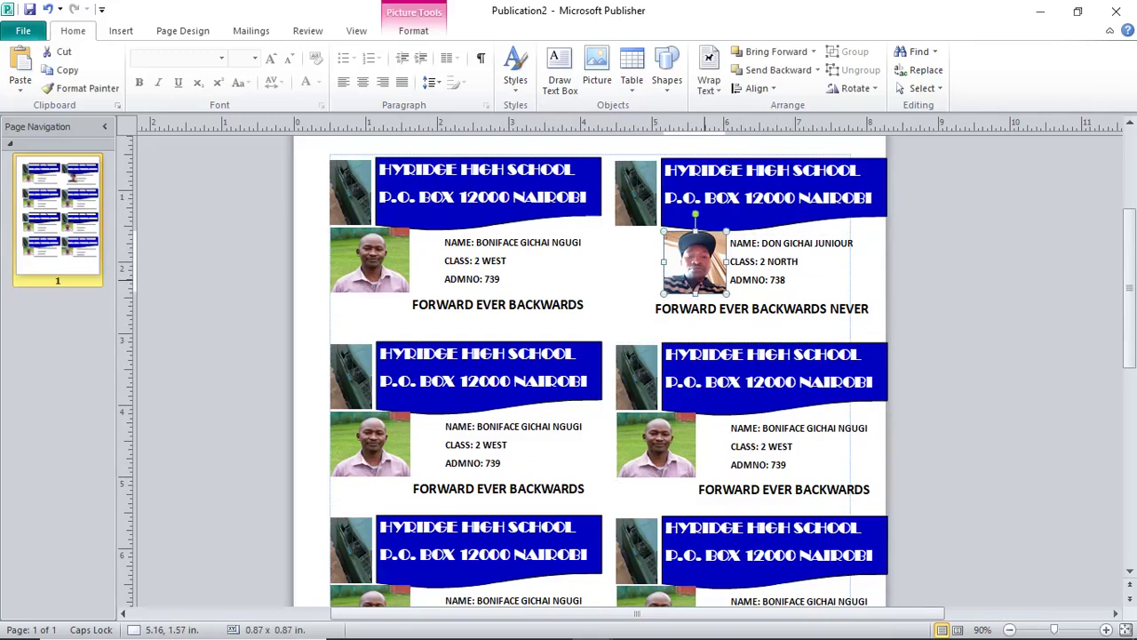
left_click(761, 308, "shift")
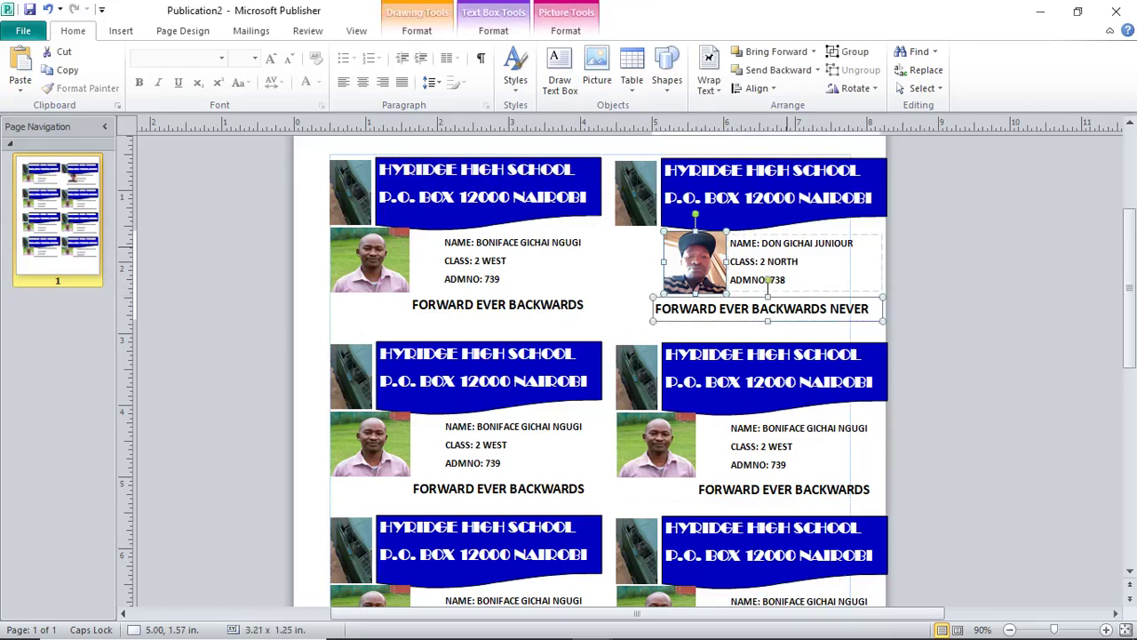
left_click(790, 262, "shift")
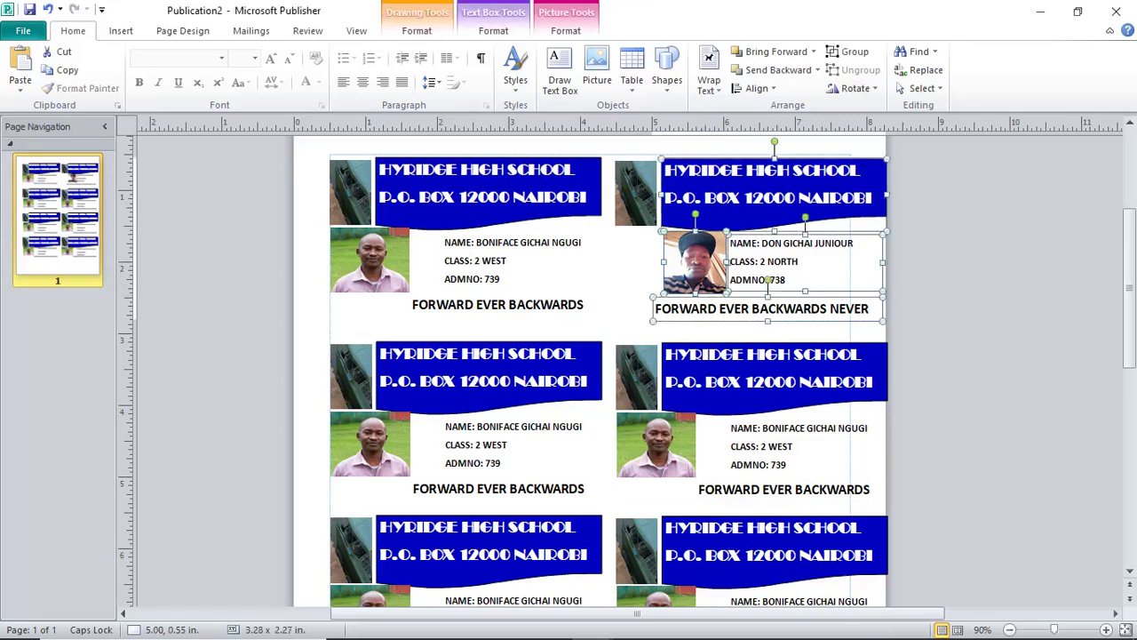
key("ctrl+shift+g")
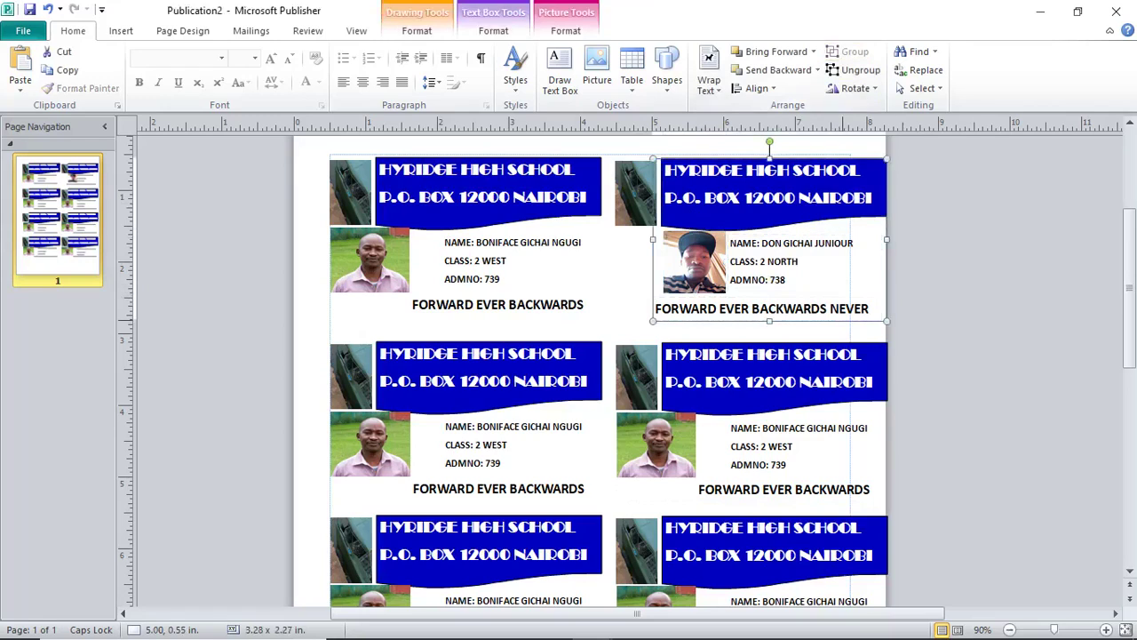
mouse_move(764, 307)
left_mouse_down()
mouse_move(953, 303)
mouse_move(756, 307)
left_mouse_up()
Merge the header school picture into the card group and place it in the right column.
left_click(635, 191)
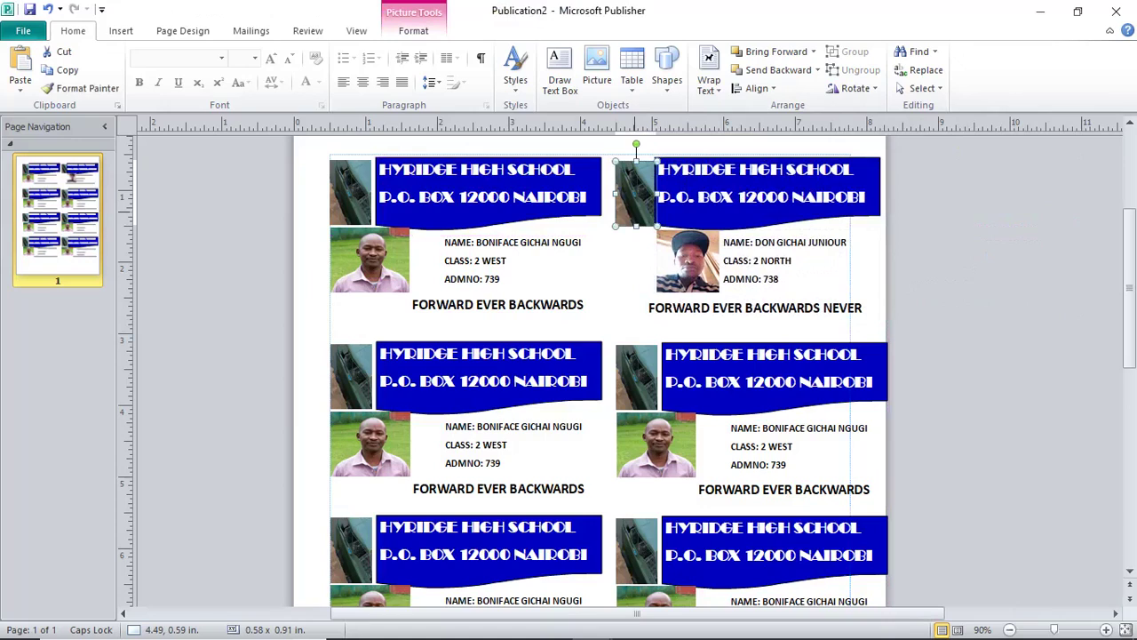
left_click(755, 267, "shift")
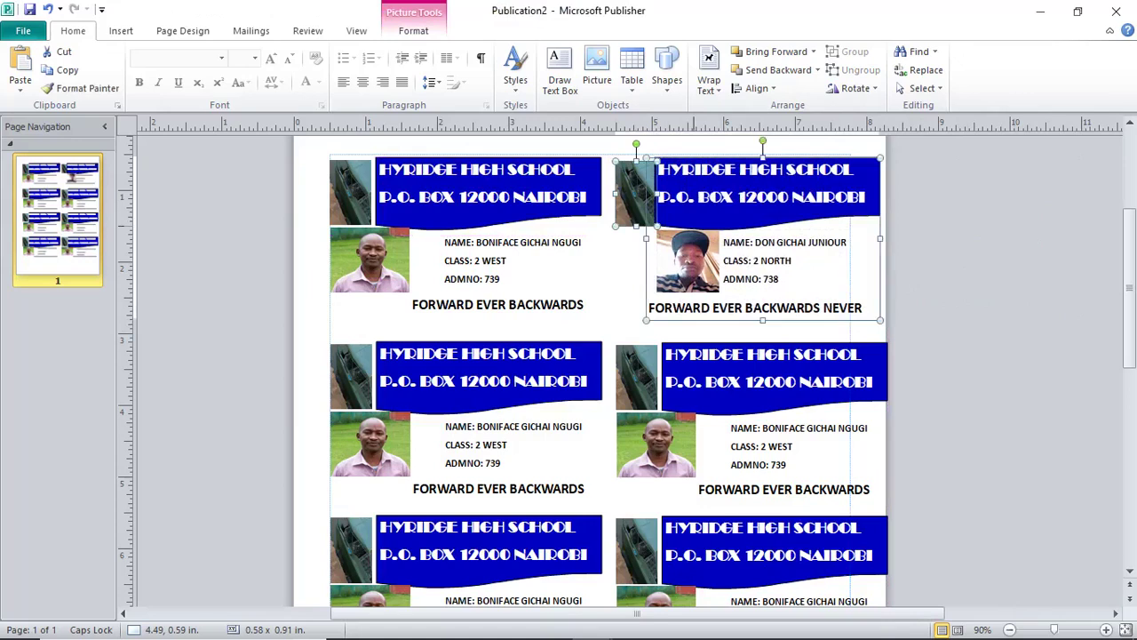
left_click(855, 51)
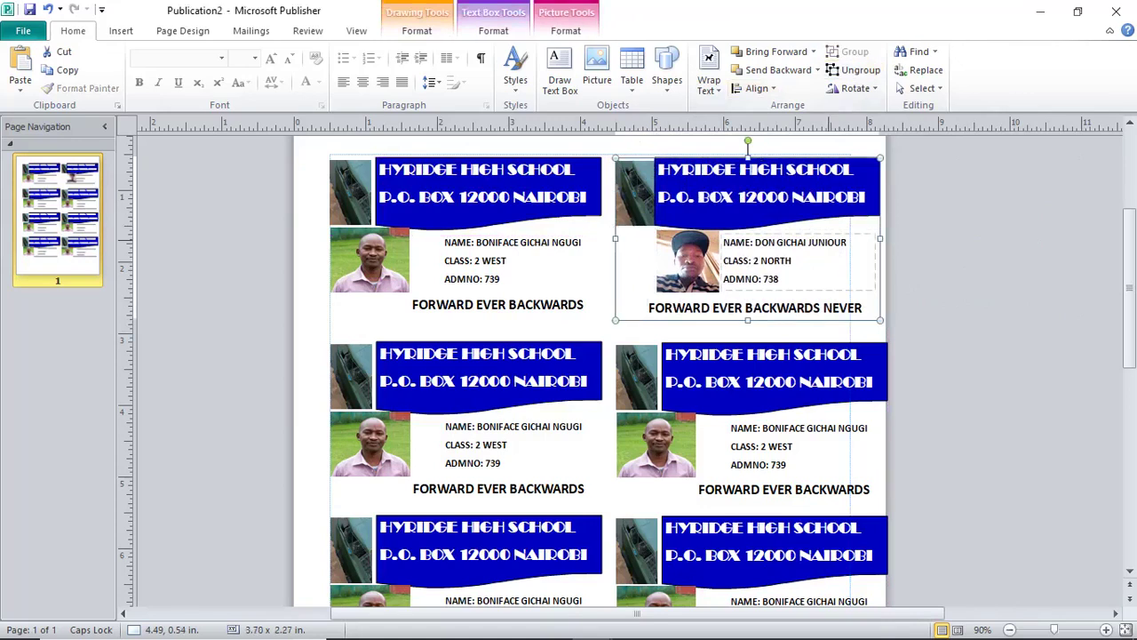
left_click(841, 242)
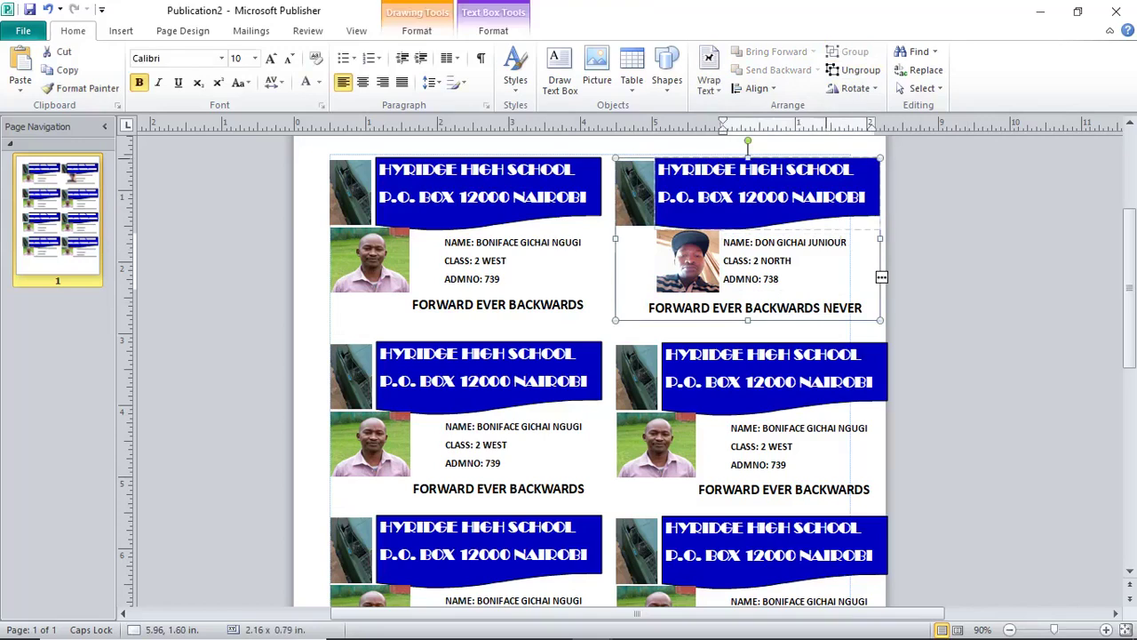
left_click_drag(882, 277, 950, 278)
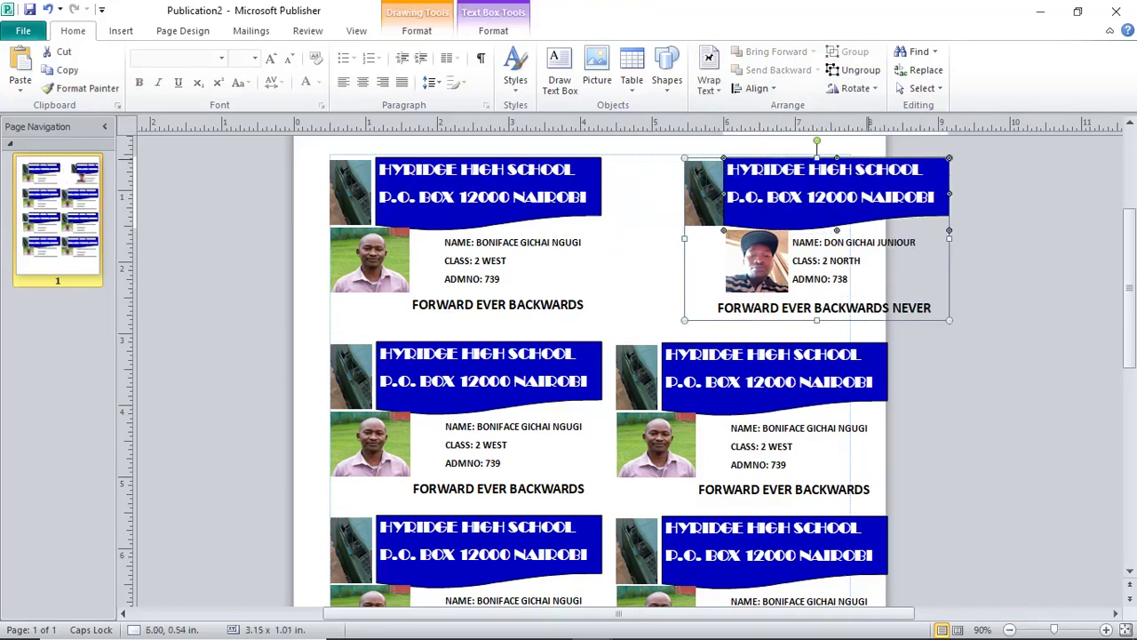
left_click_drag(863, 160, 795, 160)
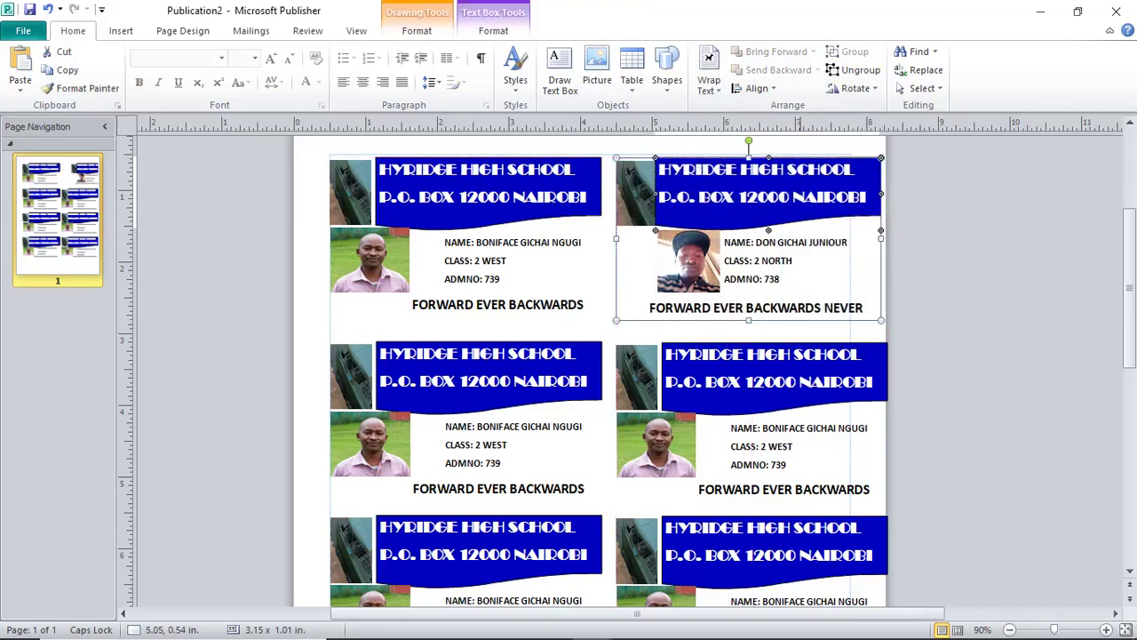
key("Escape")
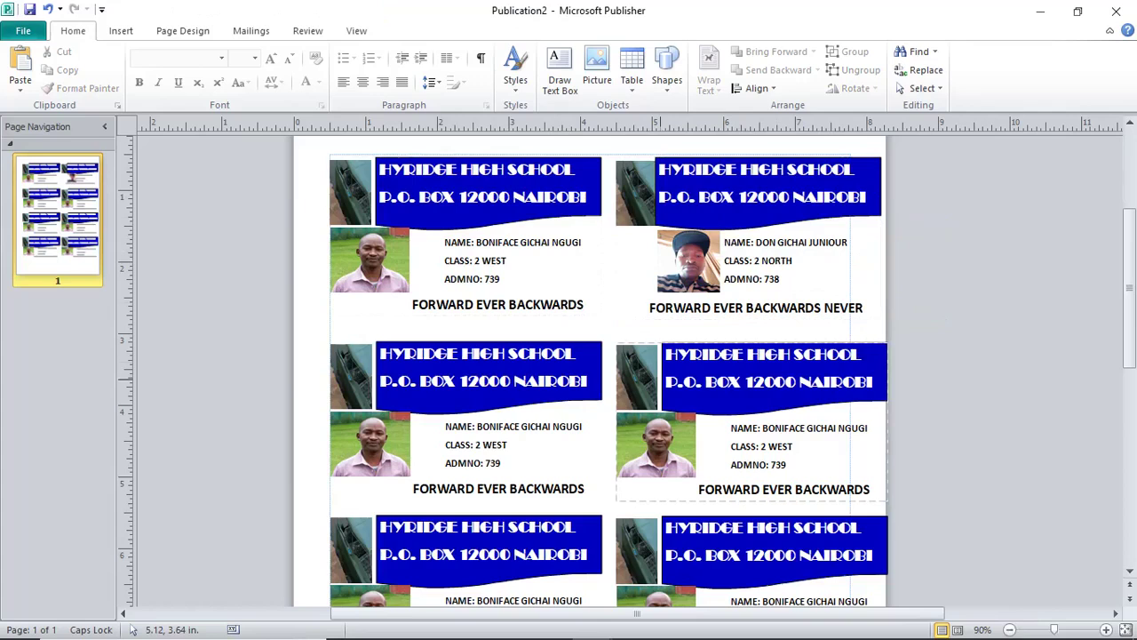
scroll(665, 385, "down", 5)
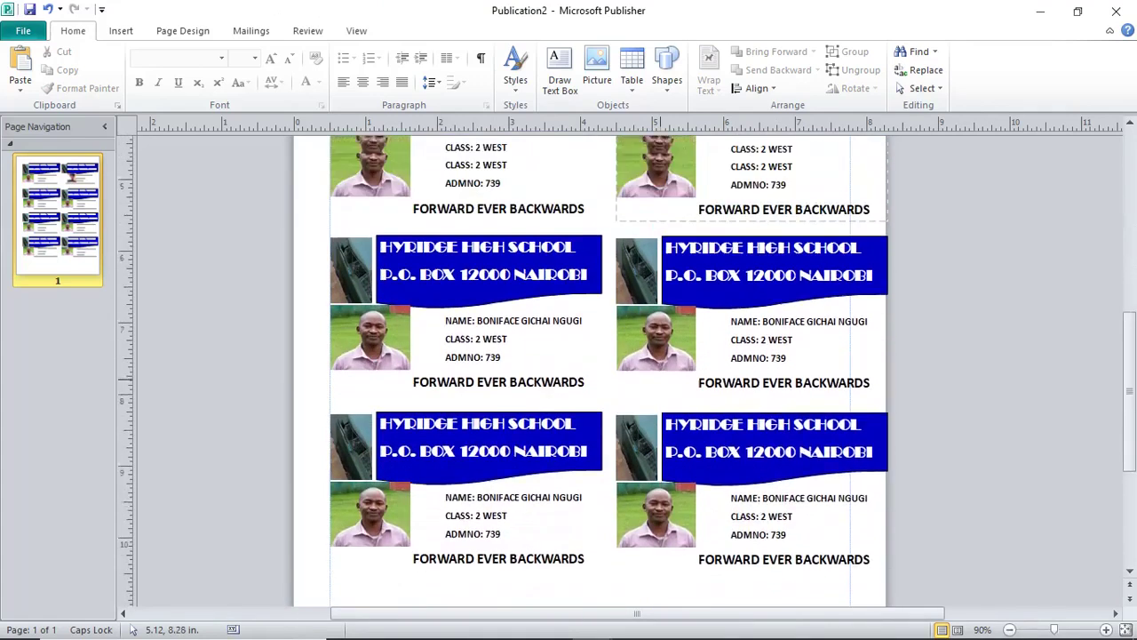
scroll(665, 386, "up", 5)
scroll(665, 385, "up", 1)
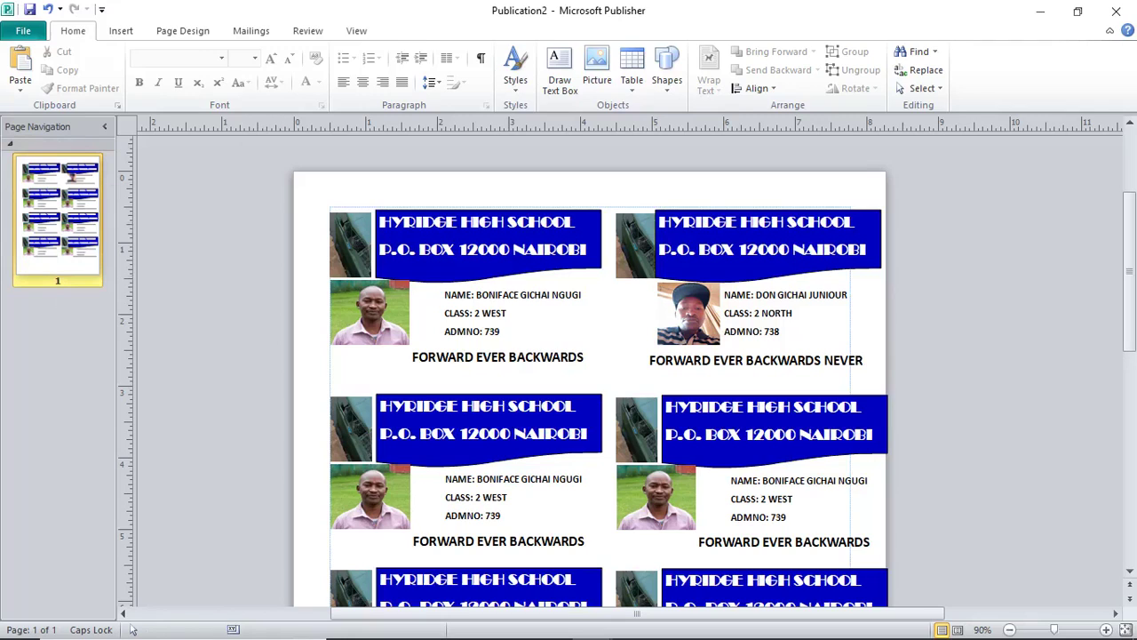
left_click(121, 30)
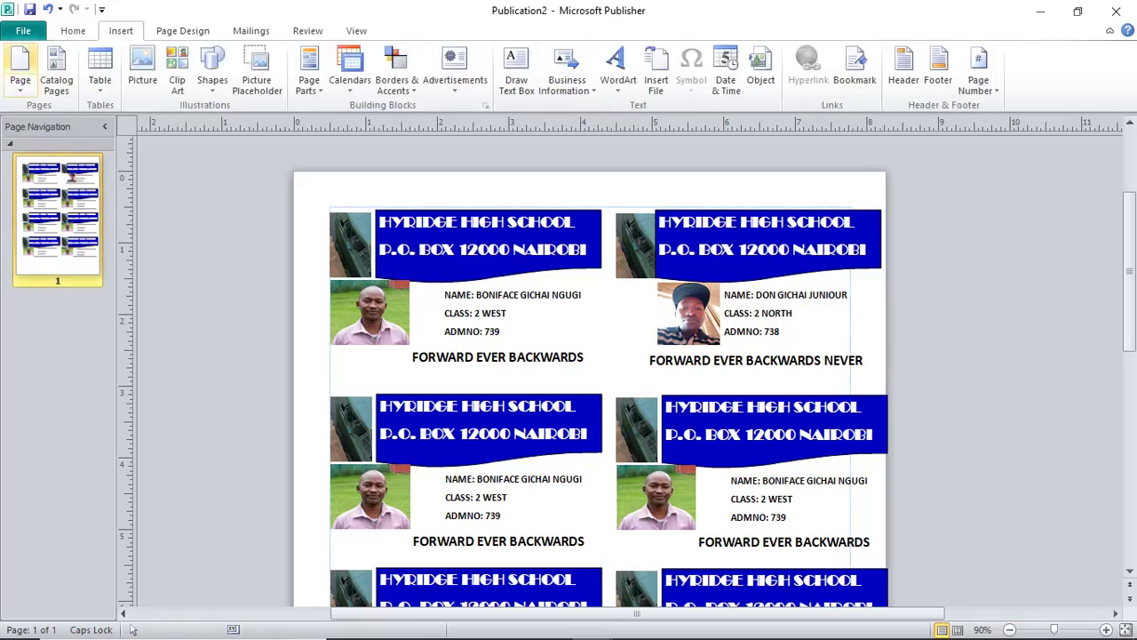
Add a blank page after the ID cards, then duplicate it as page 3.
left_click(20, 85)
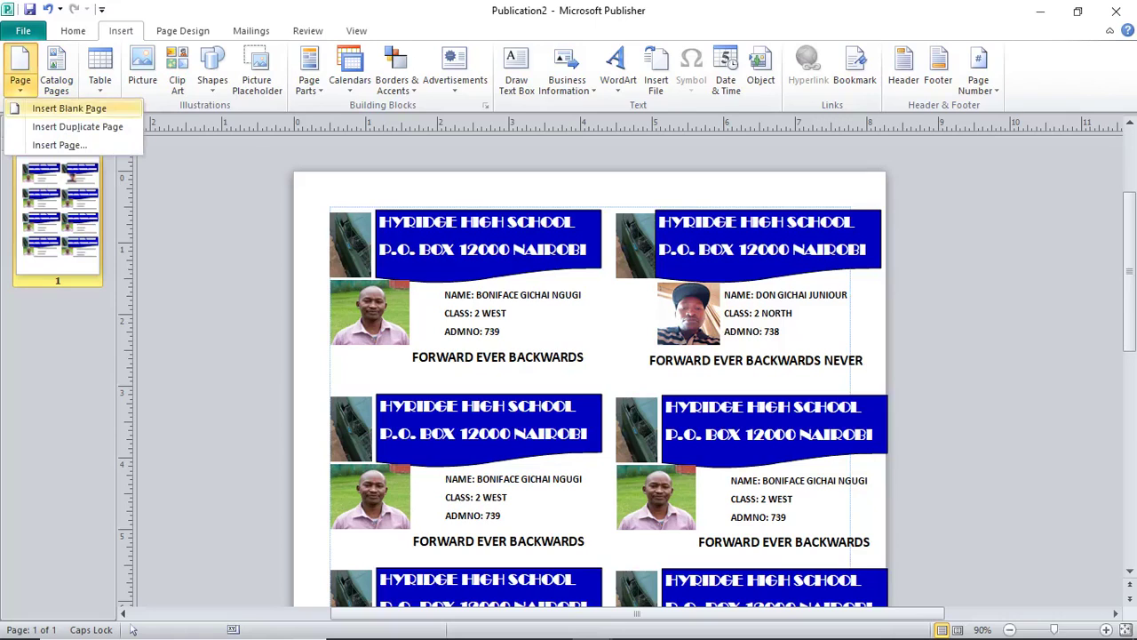
left_click(69, 107)
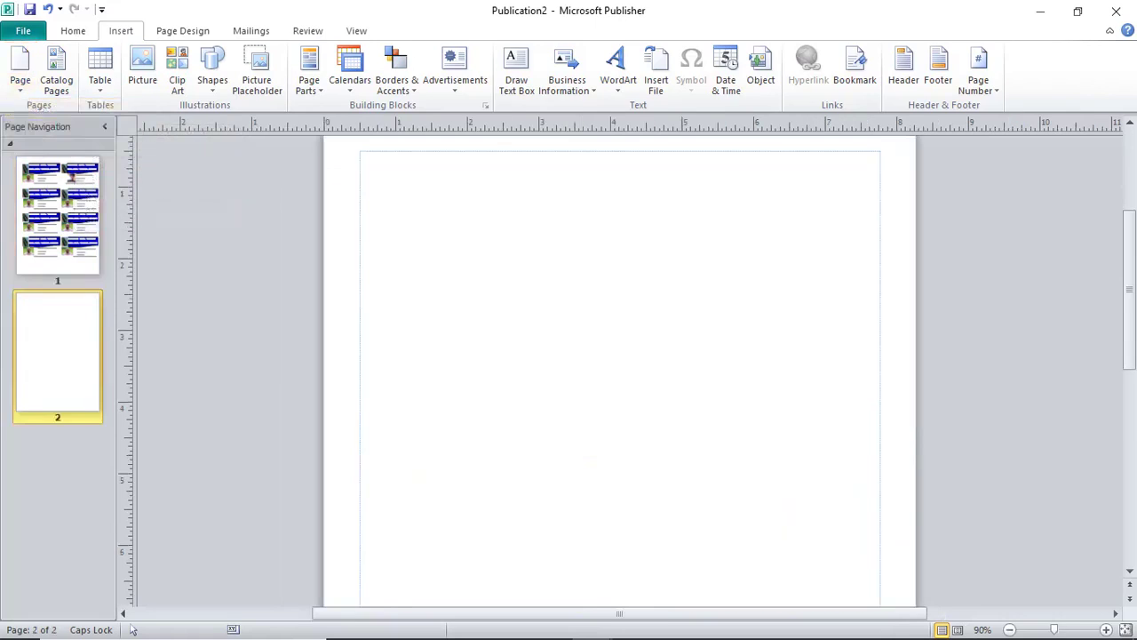
left_click(20, 71)
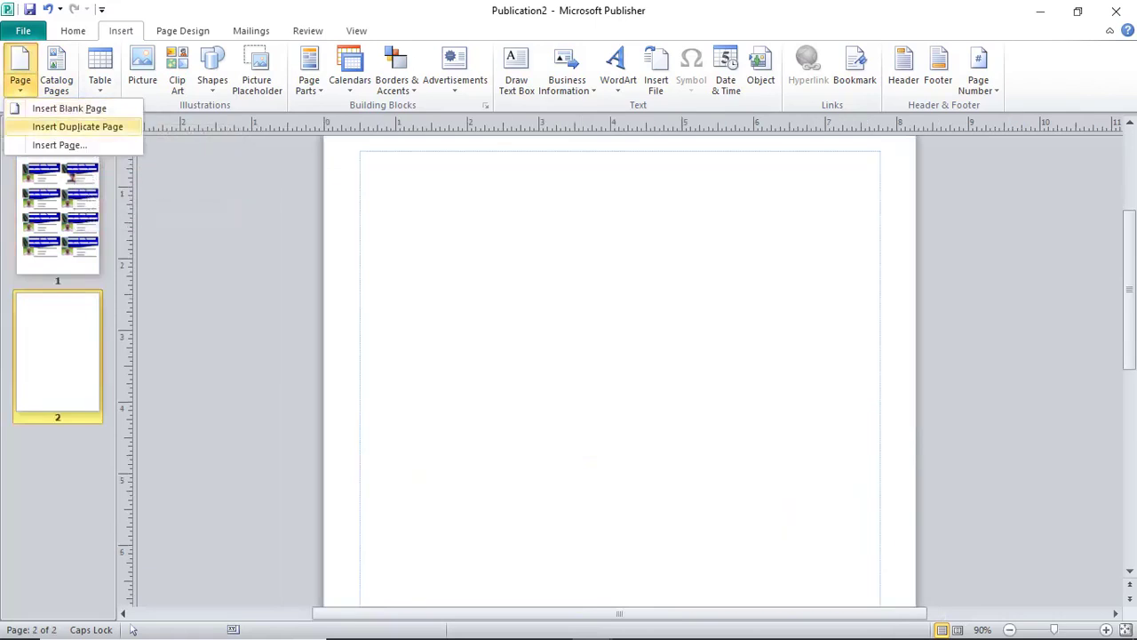
left_click(77, 126)
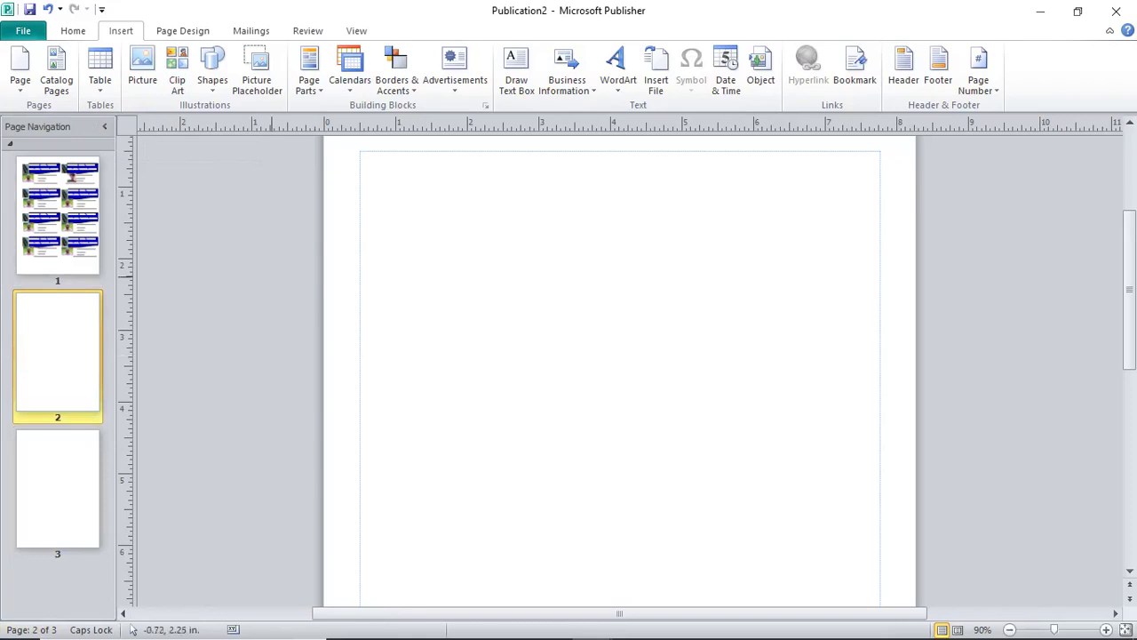
scroll(275, 284, "up", 1)
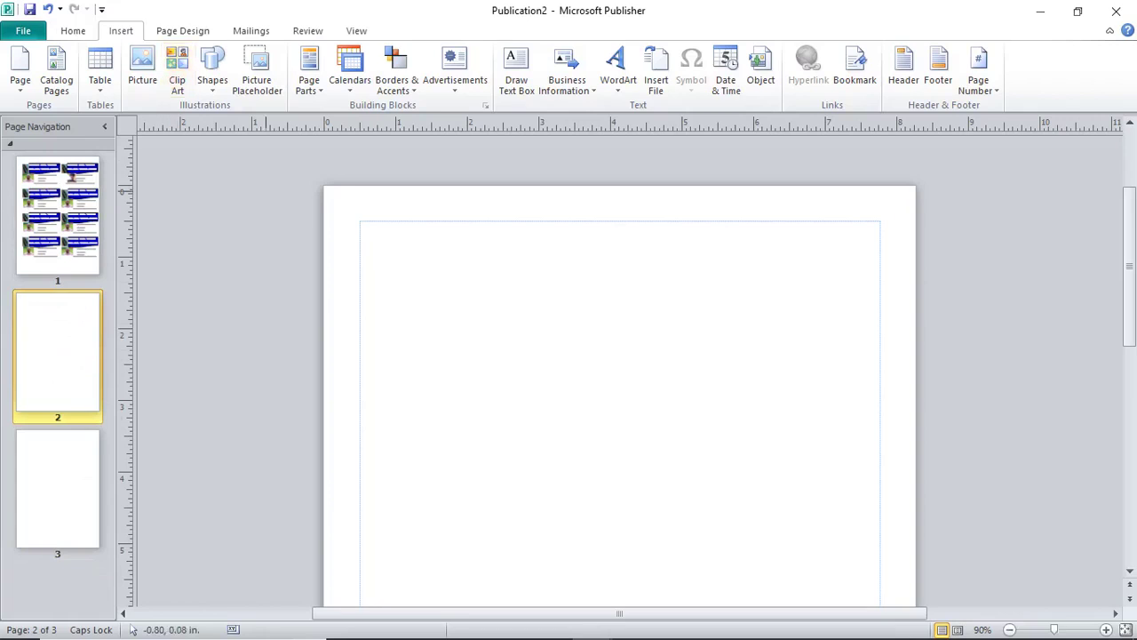
On the master page, draw a wide yellow rectangle banner across the page top.
key("ctrl+m")
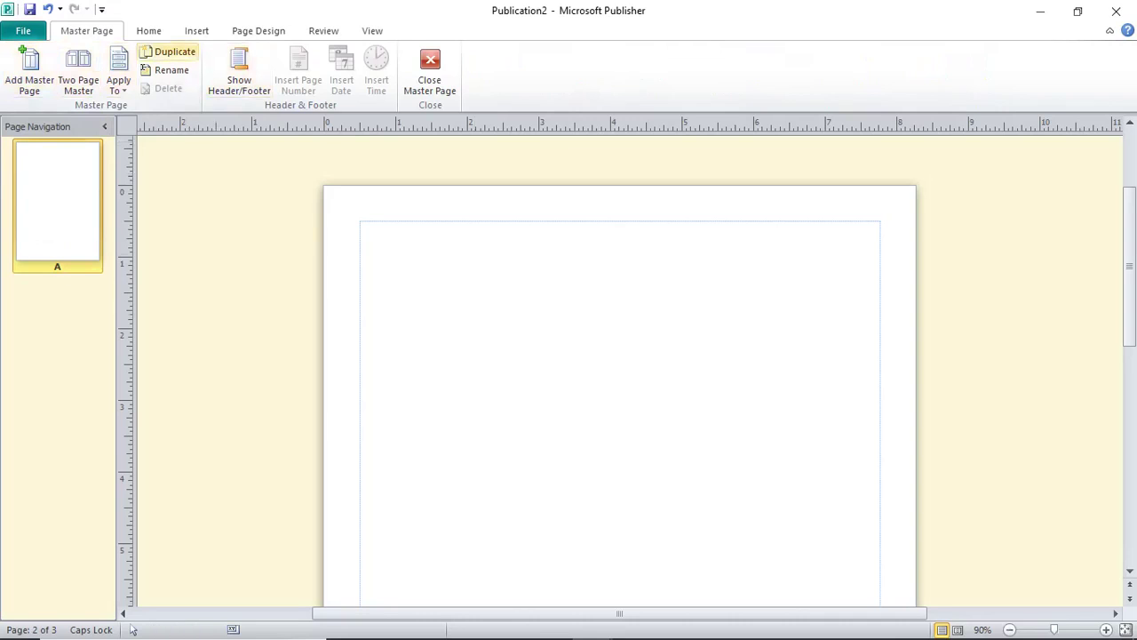
left_click(196, 31)
left_click(213, 67)
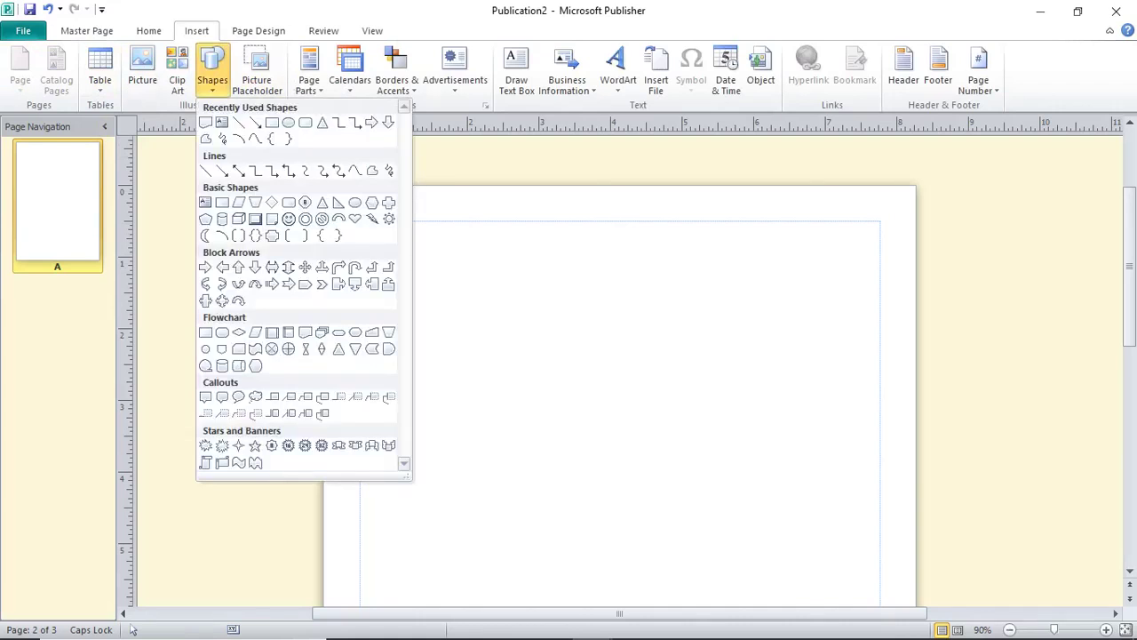
left_click(272, 123)
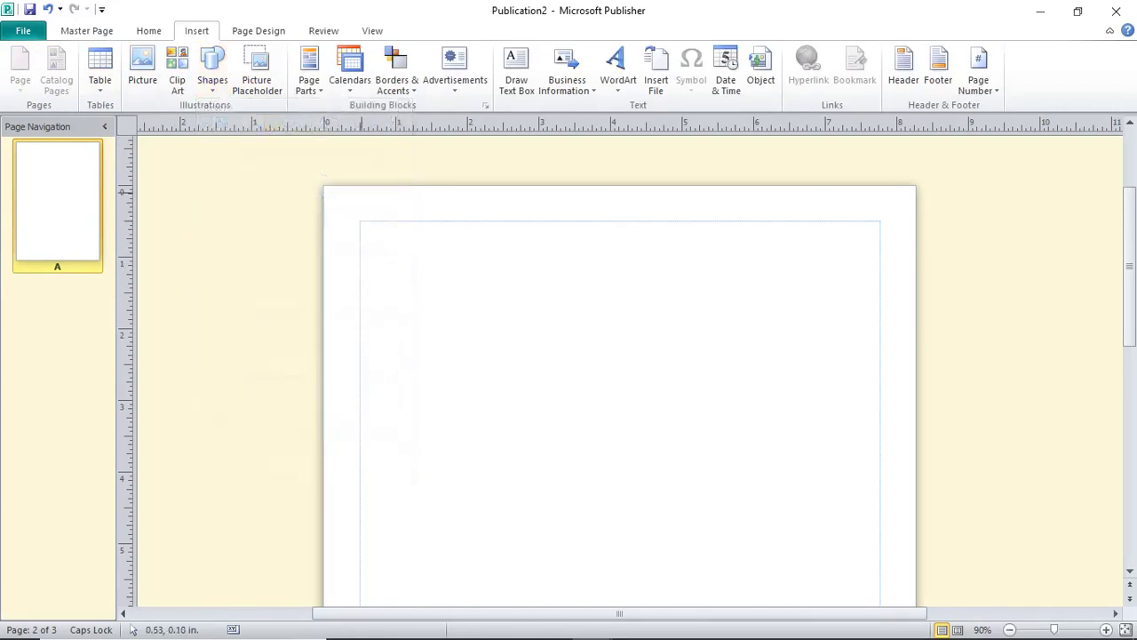
mouse_move(353, 190)
left_mouse_down()
mouse_move(359, 206)
mouse_move(917, 220)
left_mouse_up()
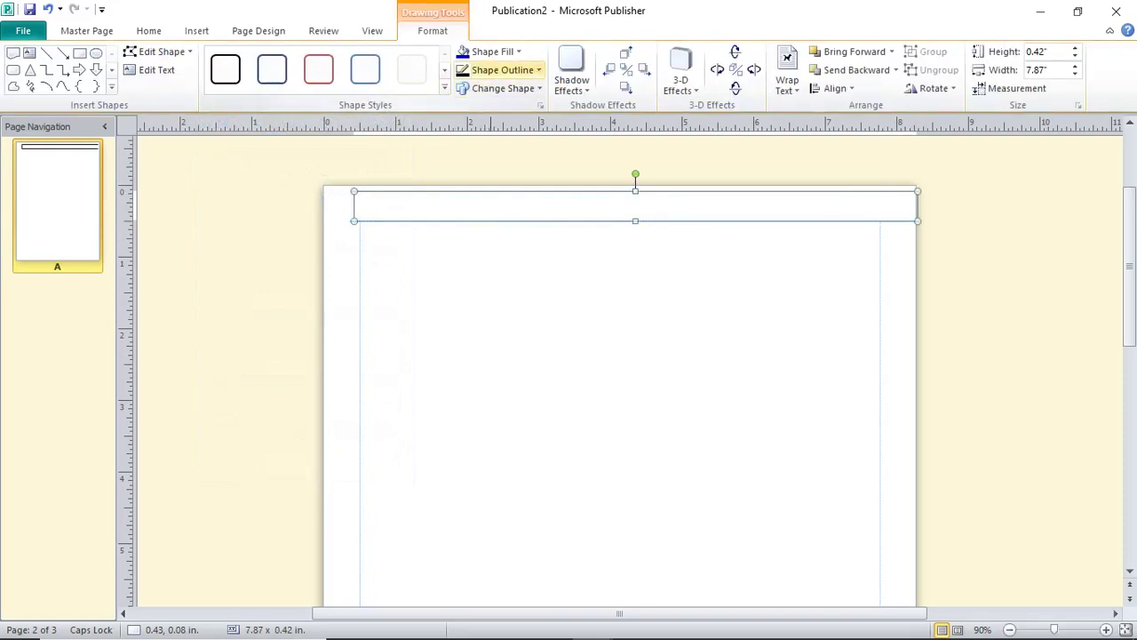
left_click(464, 53)
left_click(504, 172)
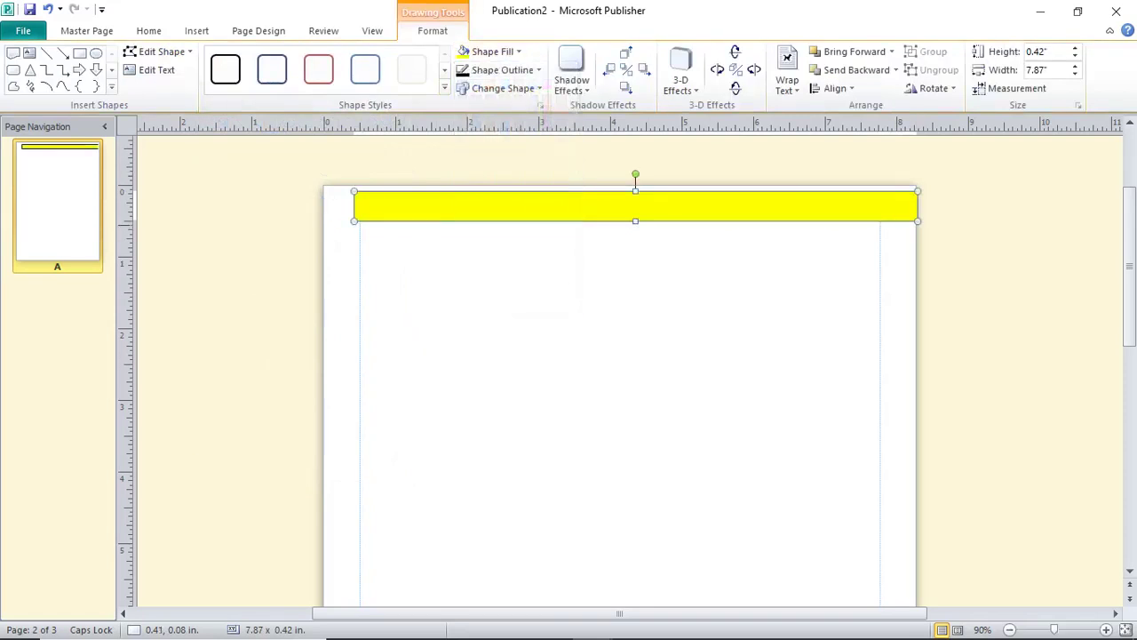
Add bold, enlarged banner text 'WE ARE IN THE PROCESS OF LEARNING MS PUBISHER' and exit master view.
right_click(461, 200)
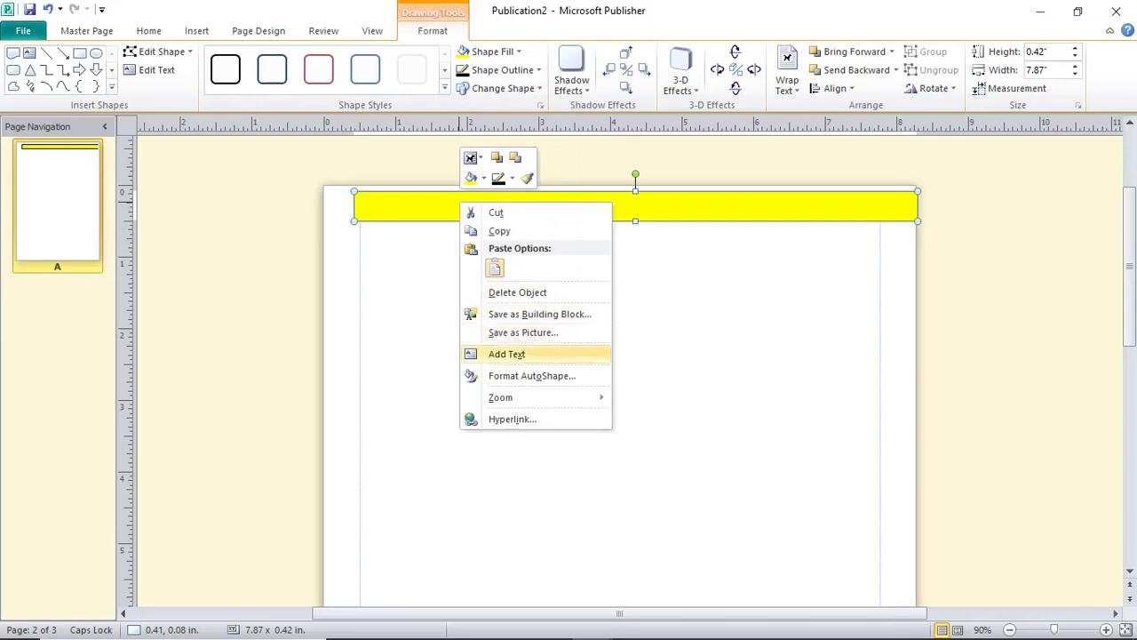
left_click(507, 354)
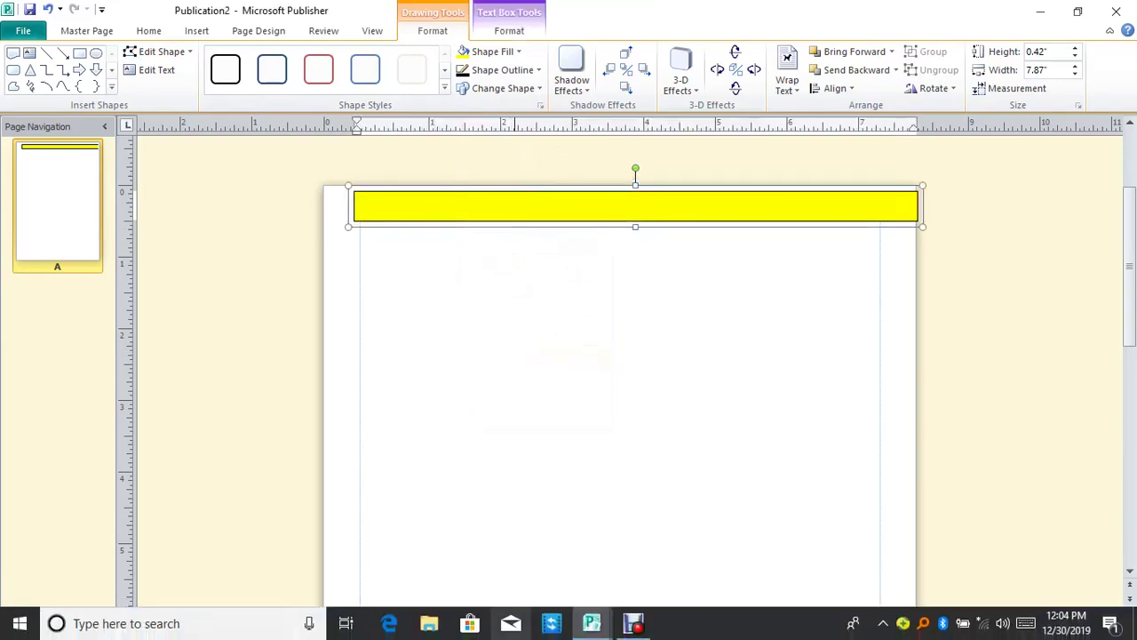
type("WE ARE IN THE")
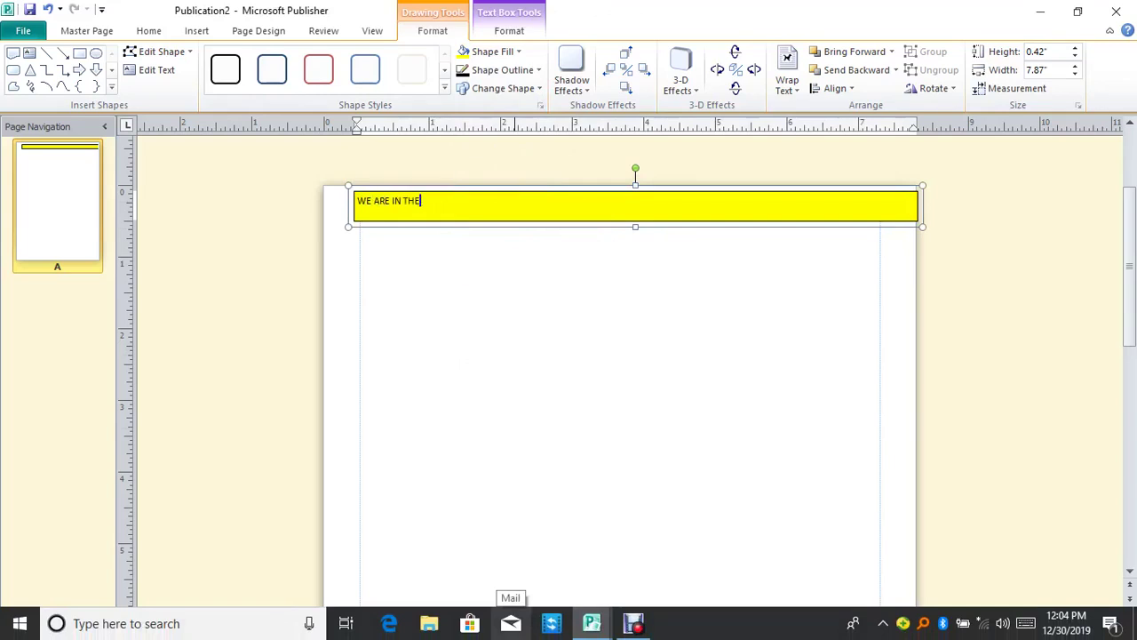
type(" PROCESS OF LEARNING MS PUBL")
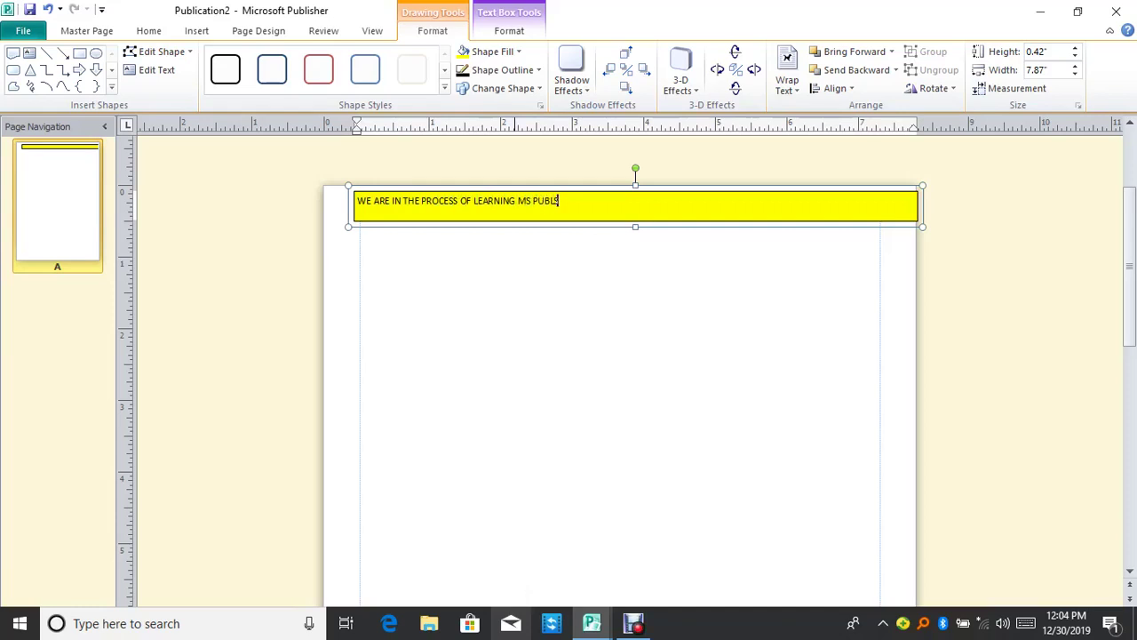
type("ISHER")
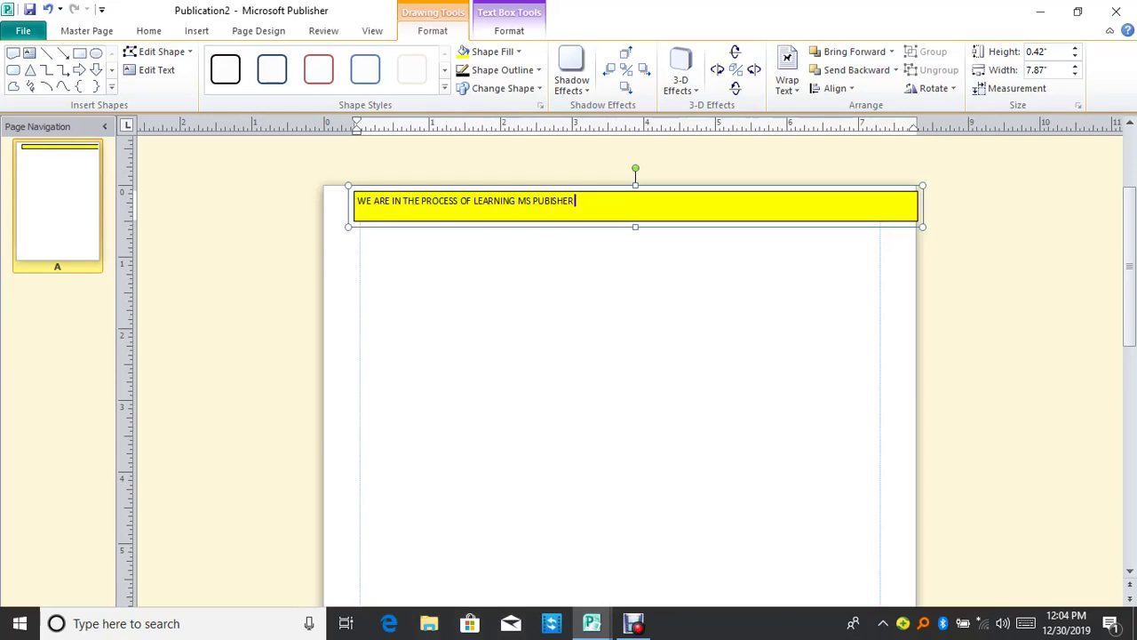
key("ctrl+a")
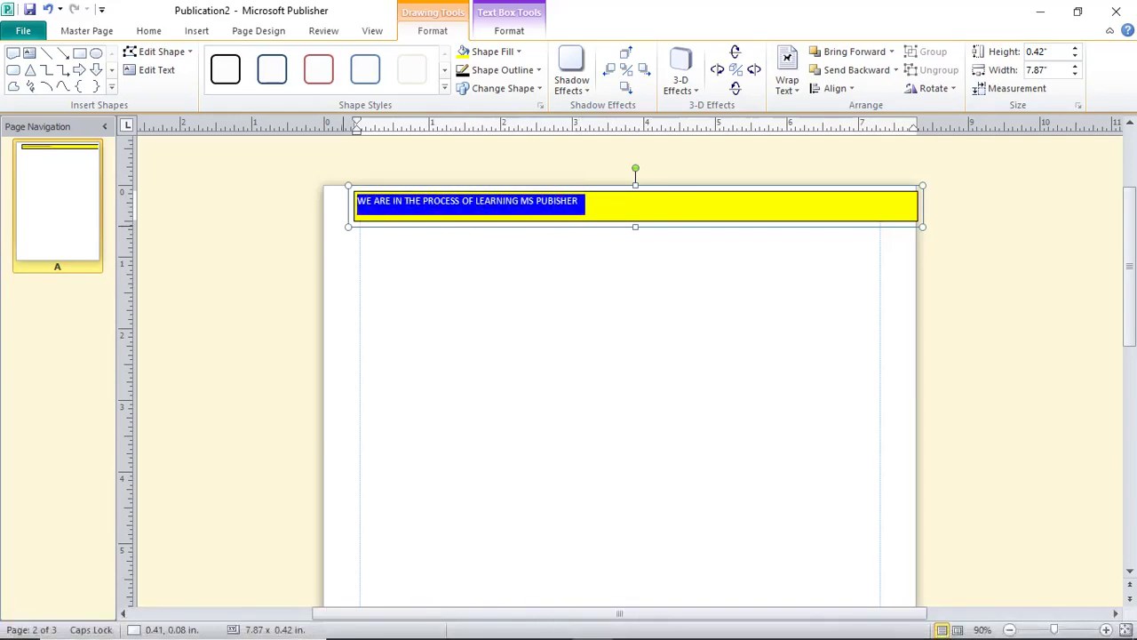
key("ctrl+b")
key("ctrl+shift+period")
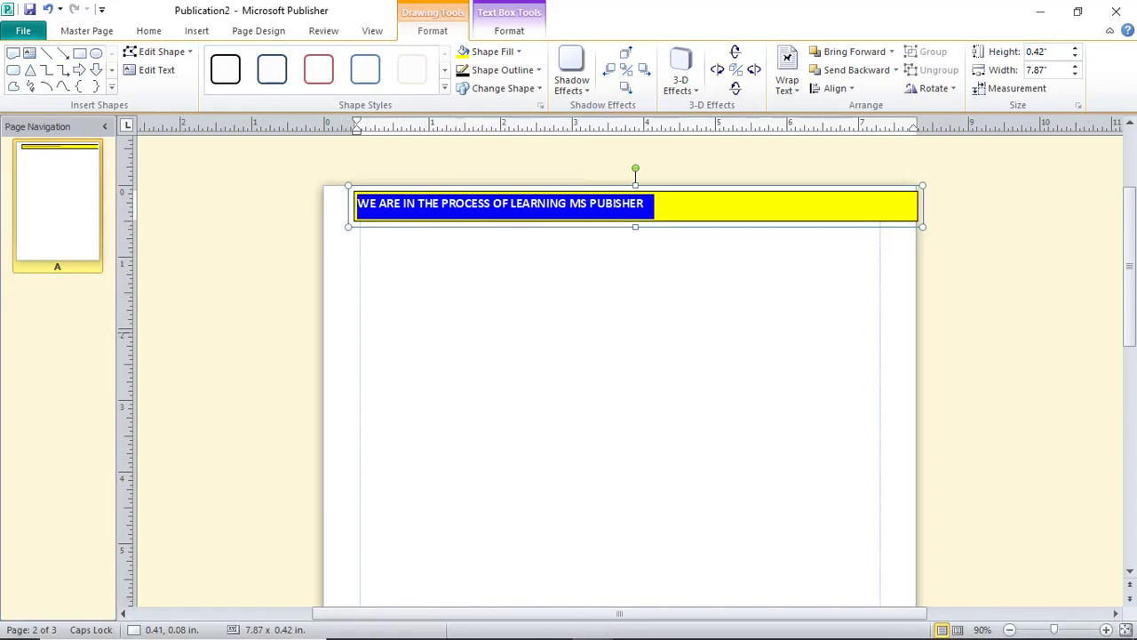
key("Escape")
key("Escape")
key("ctrl+m")
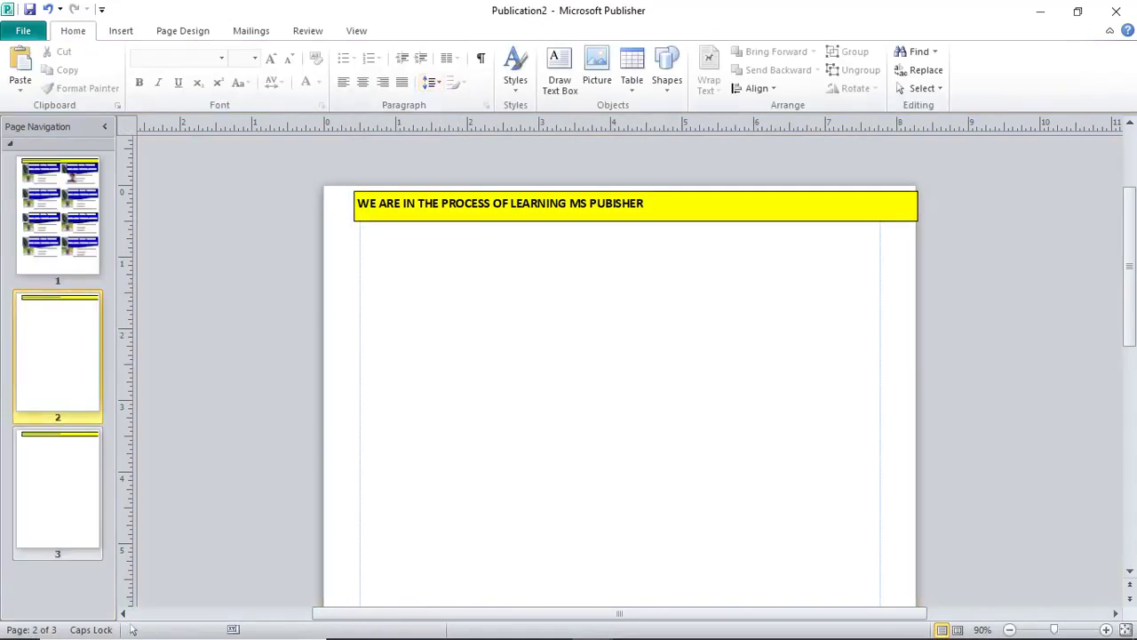
Check pages 1, 2 and 3 for the yellow banner, then reopen master page editing.
key("ctrl+Page_Down")
key("ctrl+v")
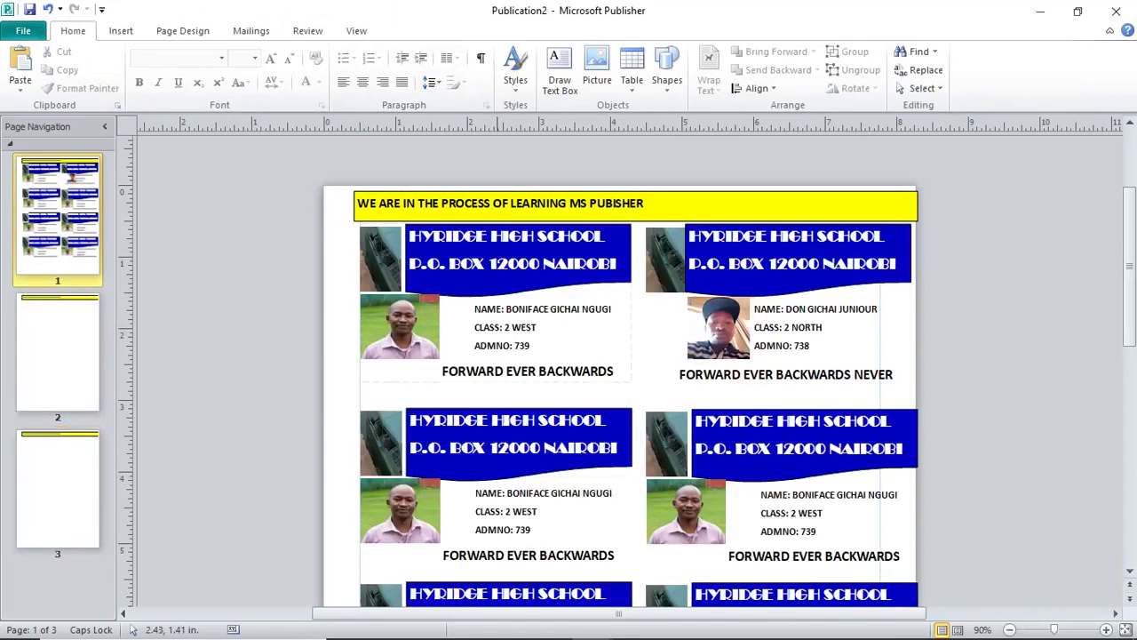
key("ctrl+Page_Down")
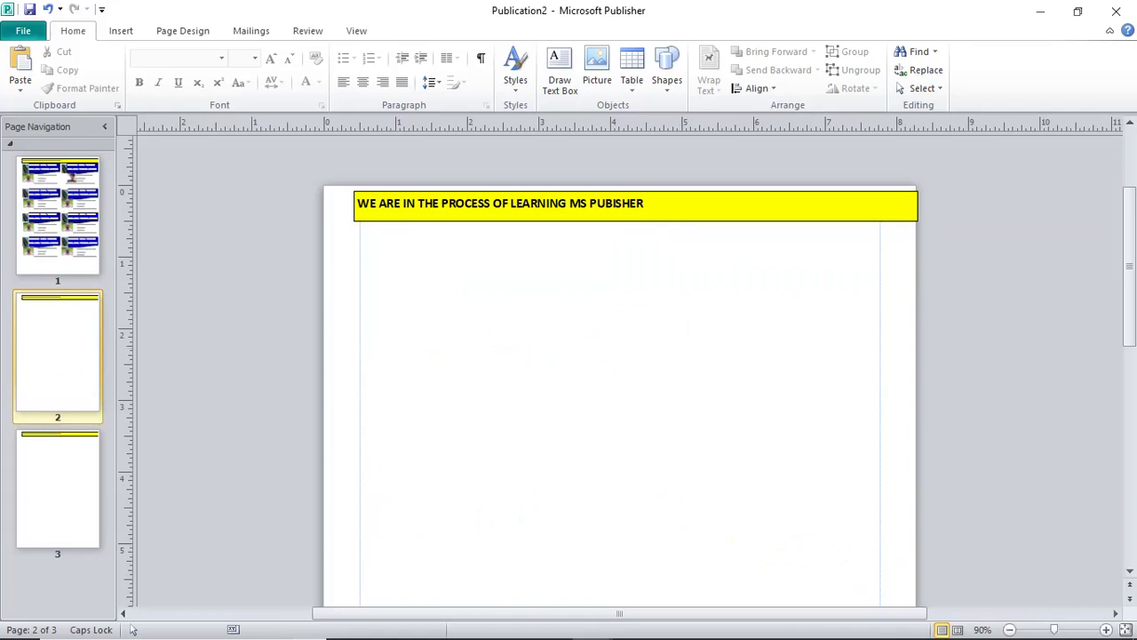
key("ctrl+Page_Down")
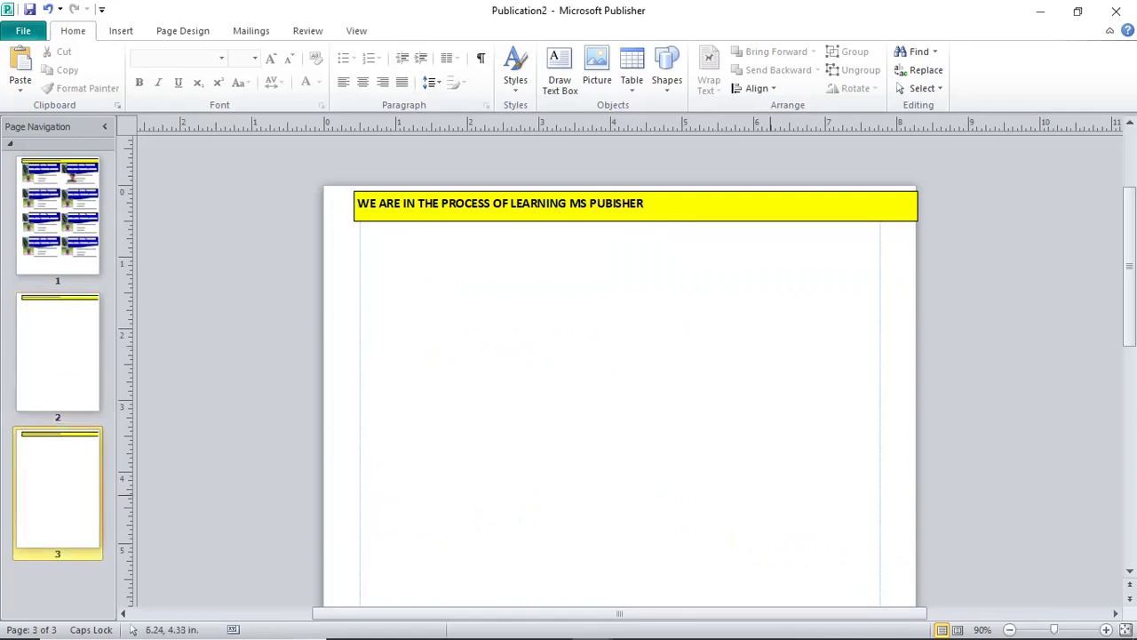
key("ctrl+m")
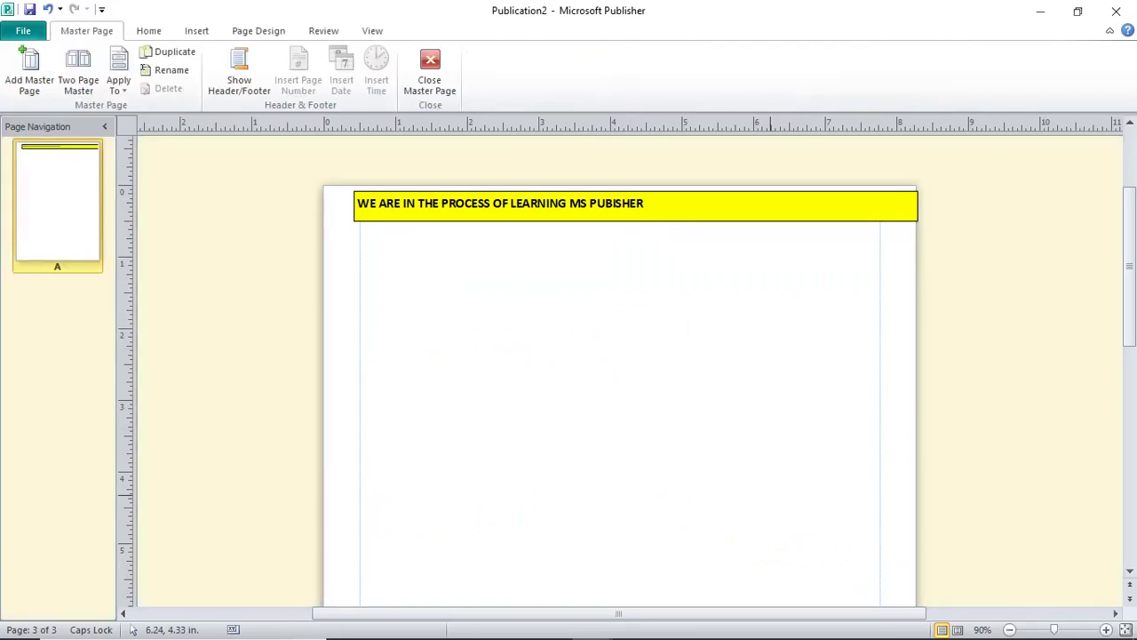
Insert photo IMG_20190608_111636_9 below the yellow master banner and close master page view.
left_click(196, 30)
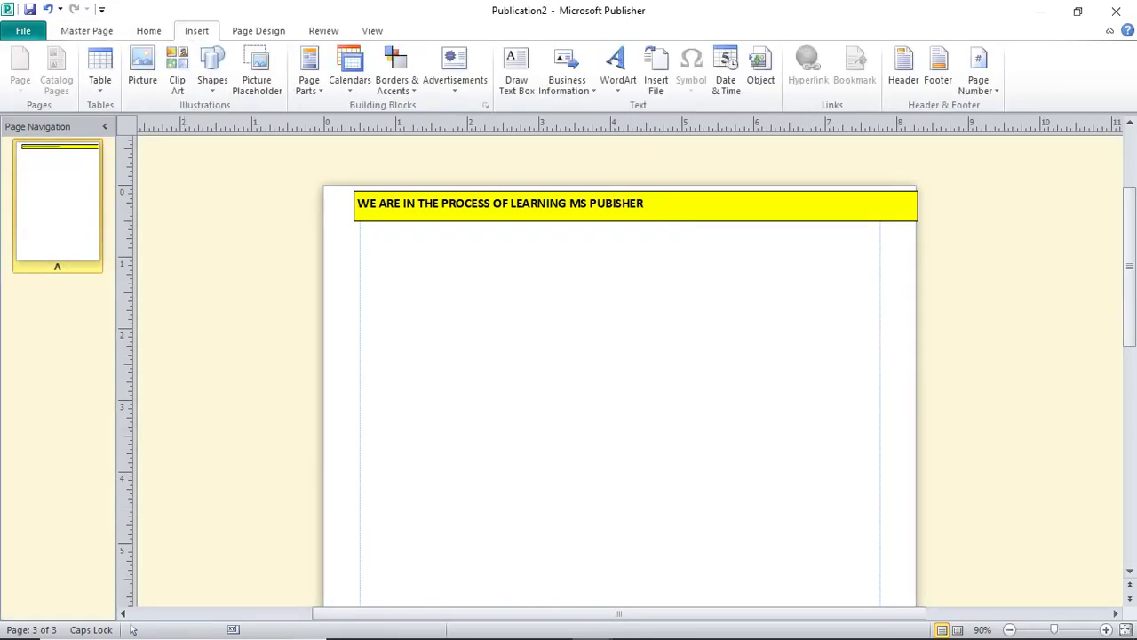
left_click(142, 67)
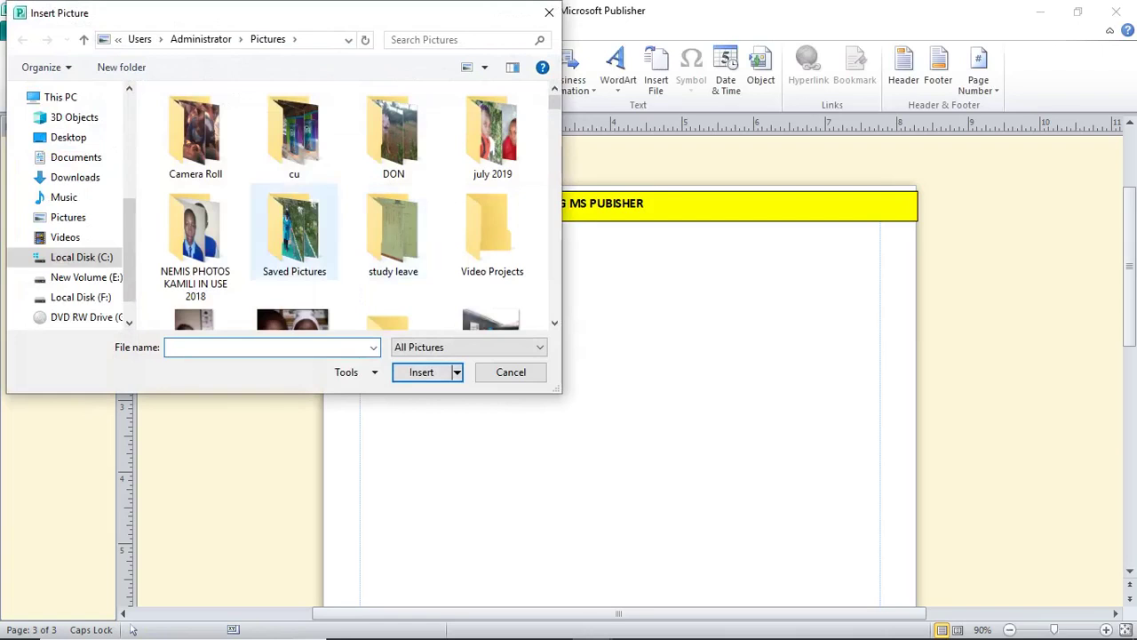
scroll(294, 249, "down", 5)
scroll(294, 267, "down", 10)
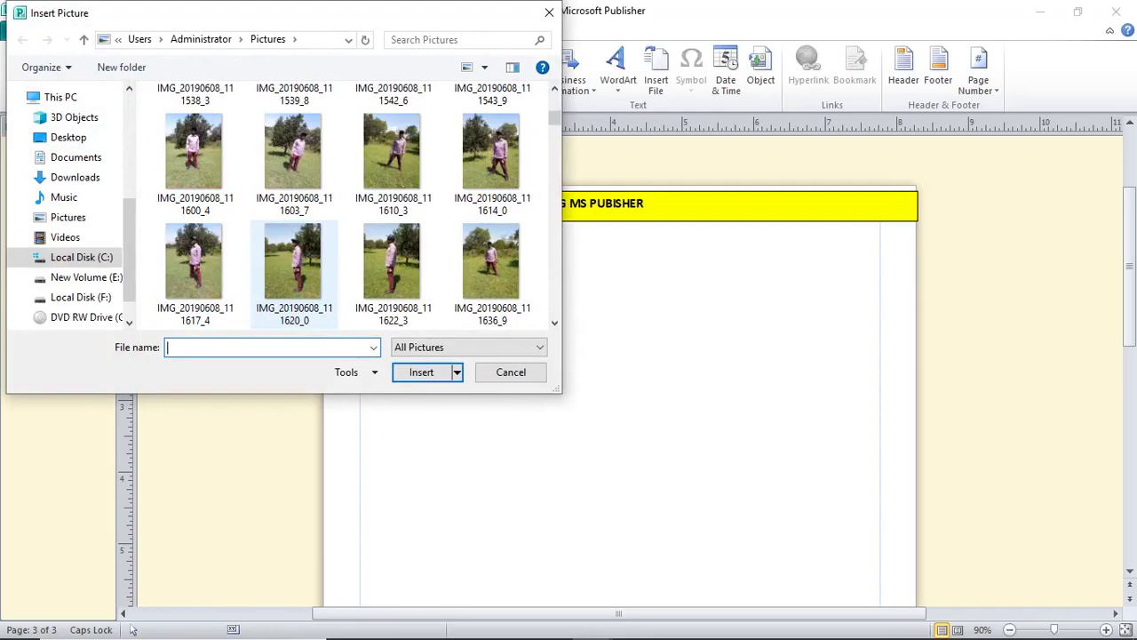
left_click(491, 267)
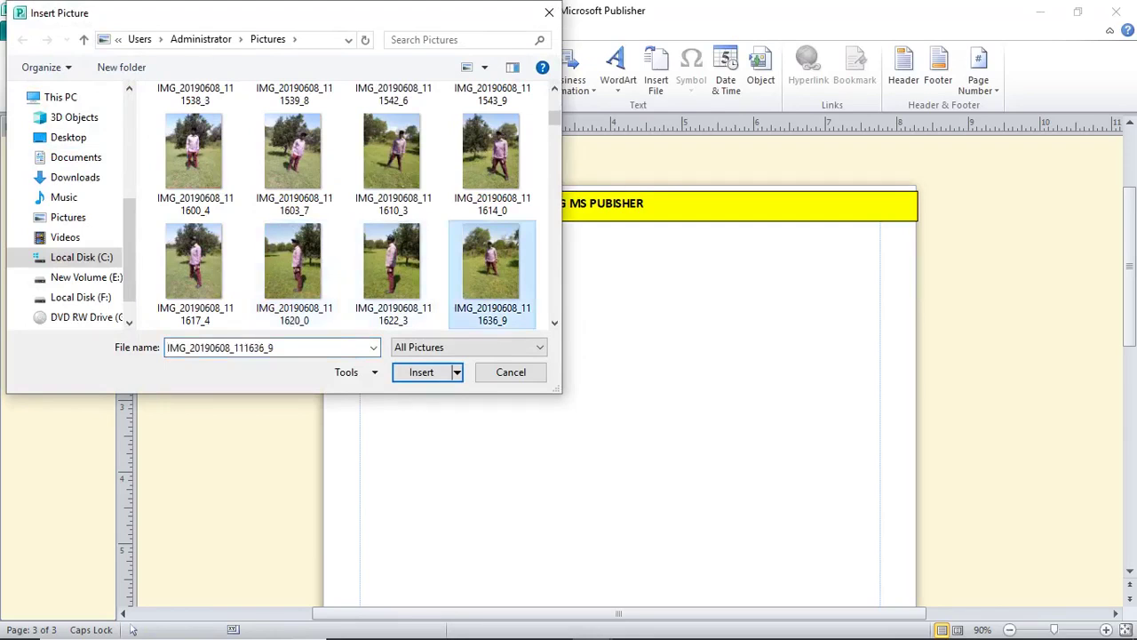
key("Return")
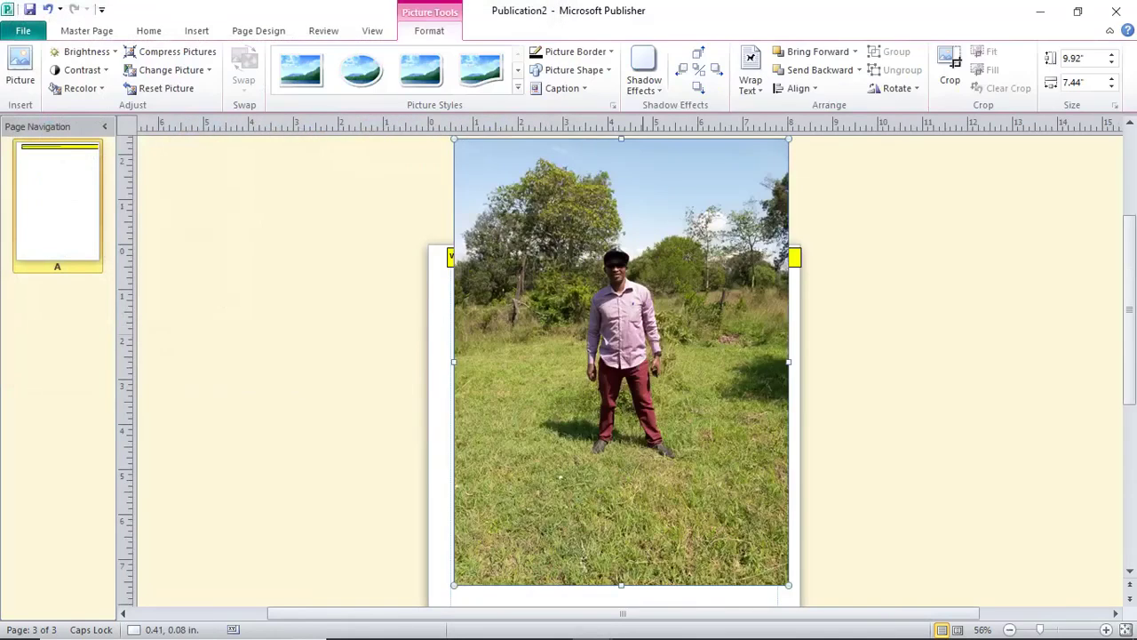
left_click_drag(619, 255, 619, 281)
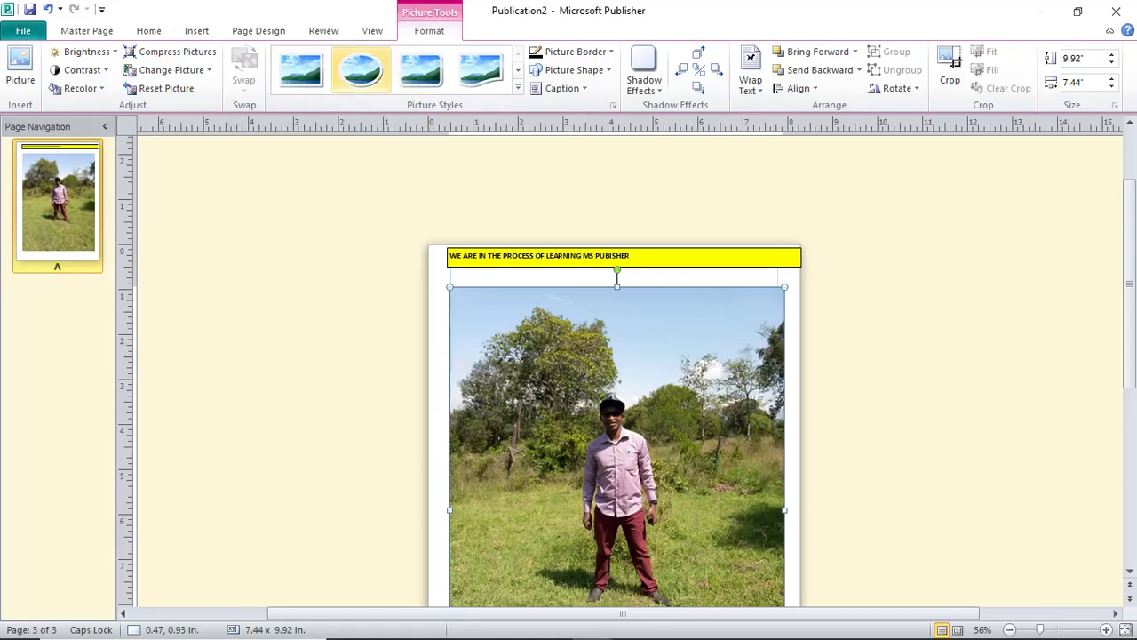
left_click(86, 31)
left_click(430, 71)
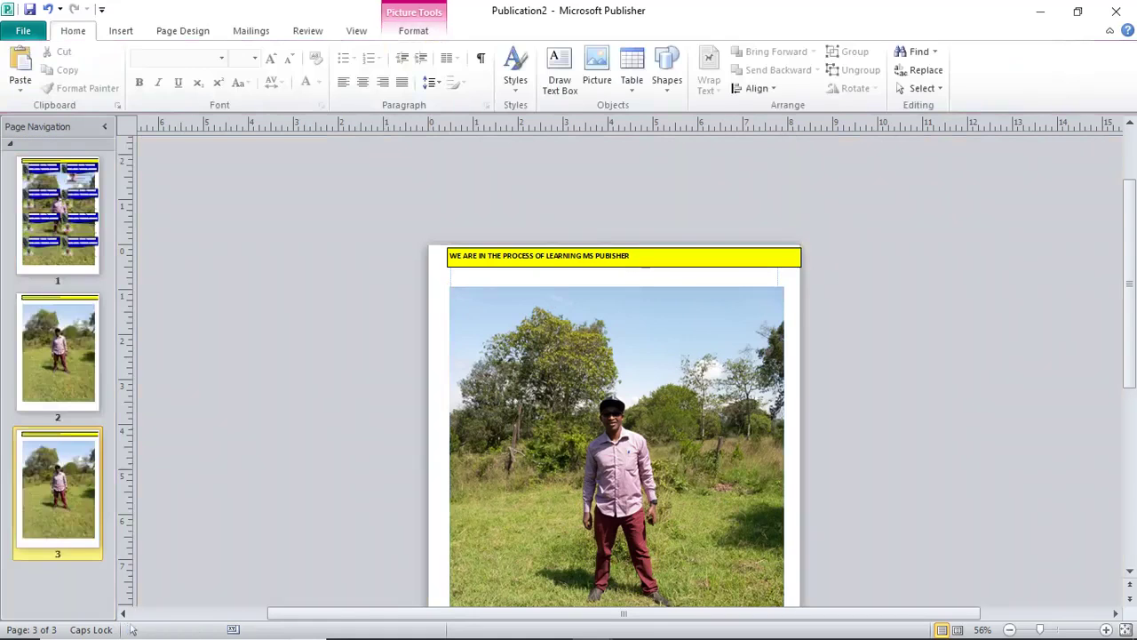
Browse the pages to check the photo background, ending back on the page 1 ID cards.
left_click(57, 214)
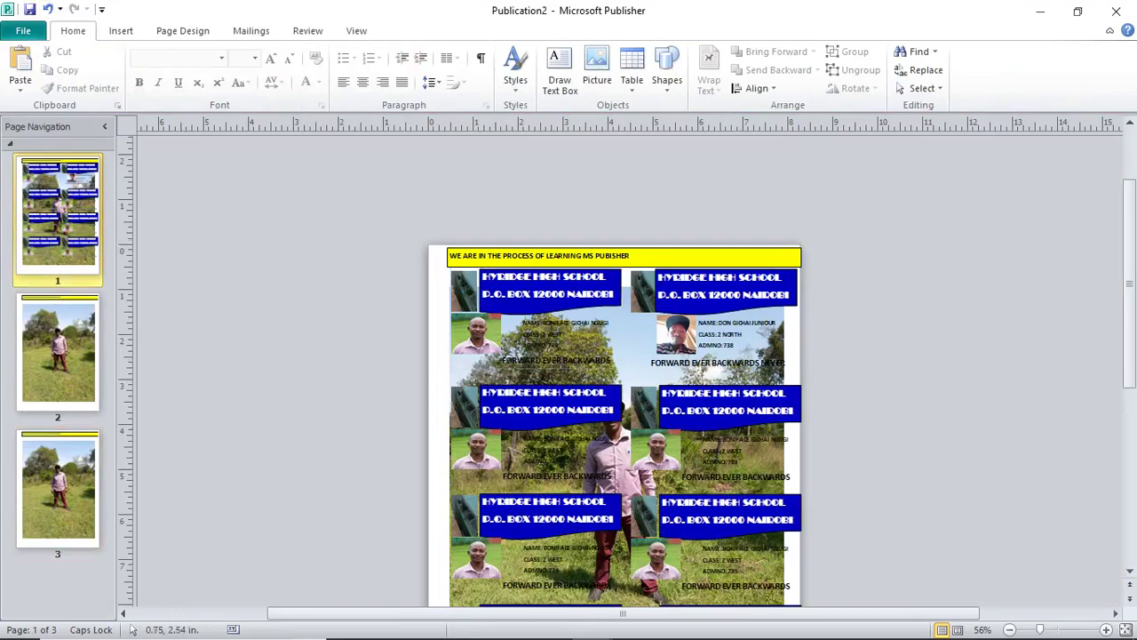
scroll(537, 382, "down", 3)
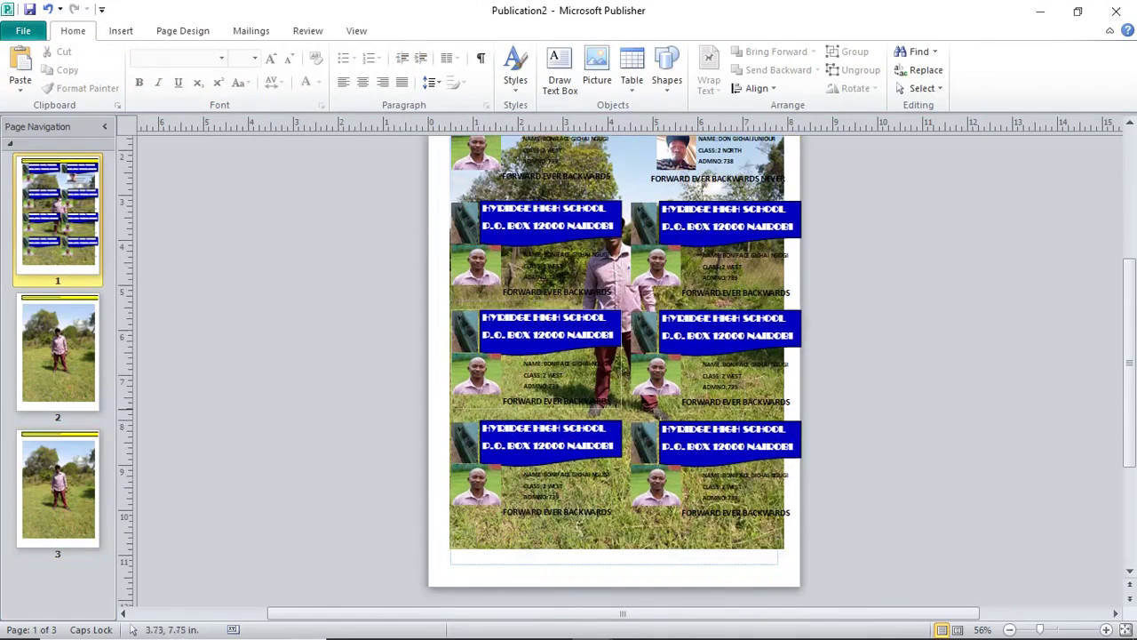
key("ctrl+Page_Down")
key("ctrl+Page_Down")
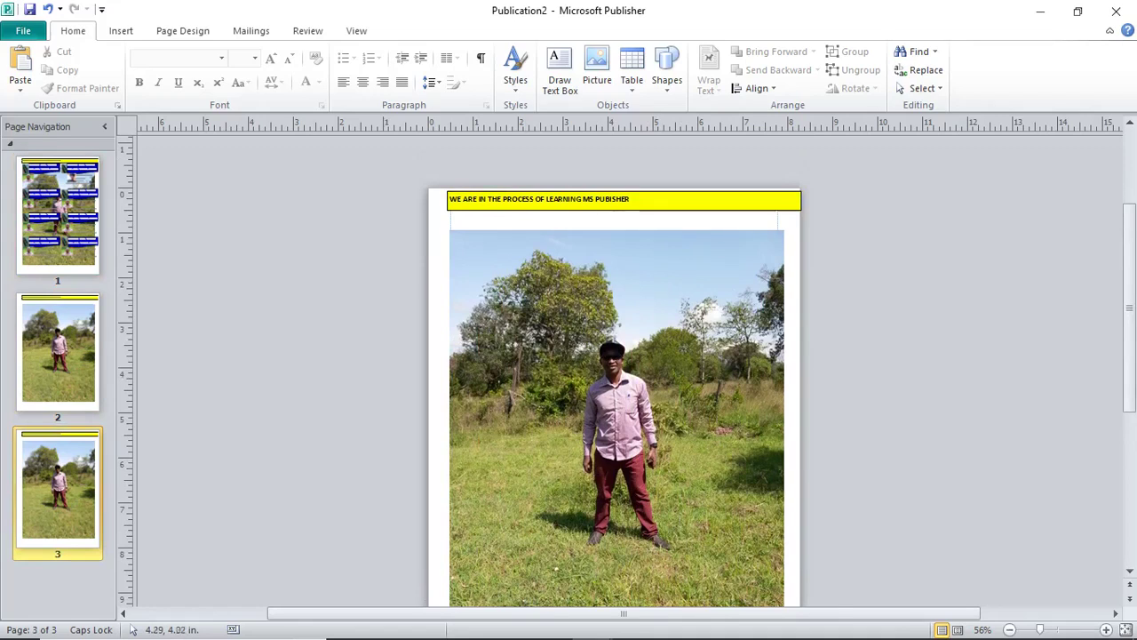
scroll(658, 373, "down", 1)
scroll(677, 367, "down", 4)
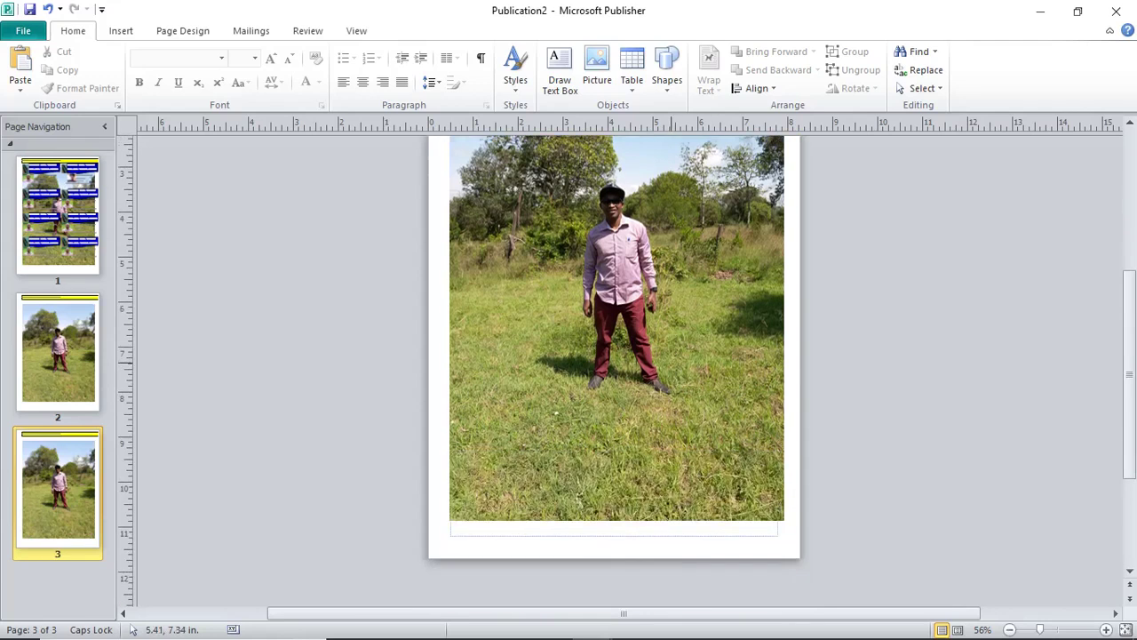
scroll(613, 373, "up", 6)
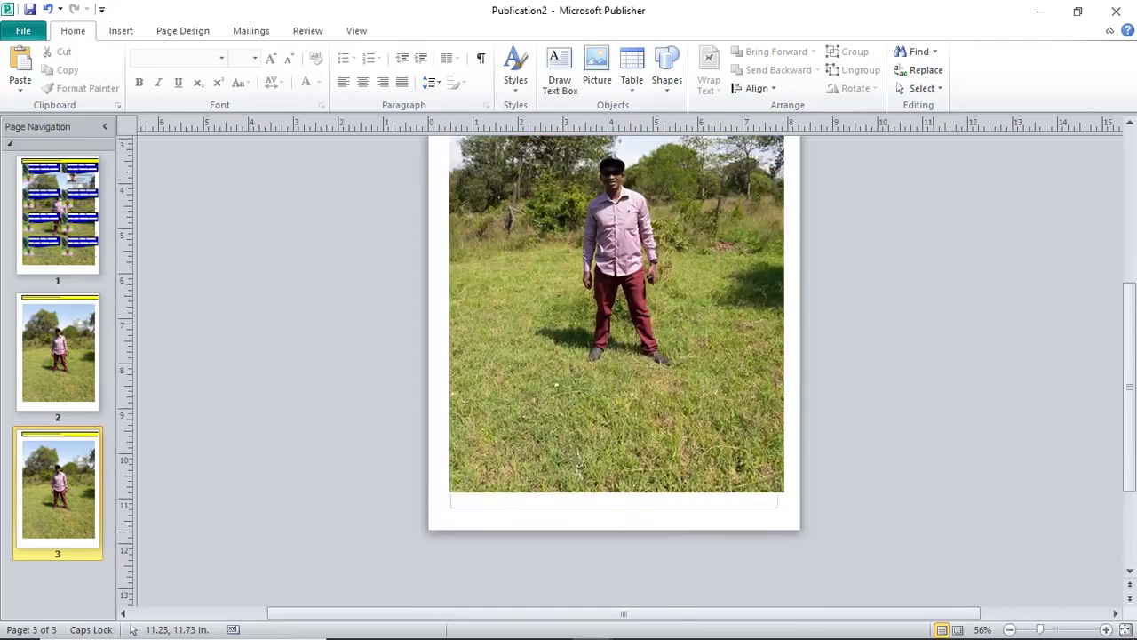
left_click(58, 214)
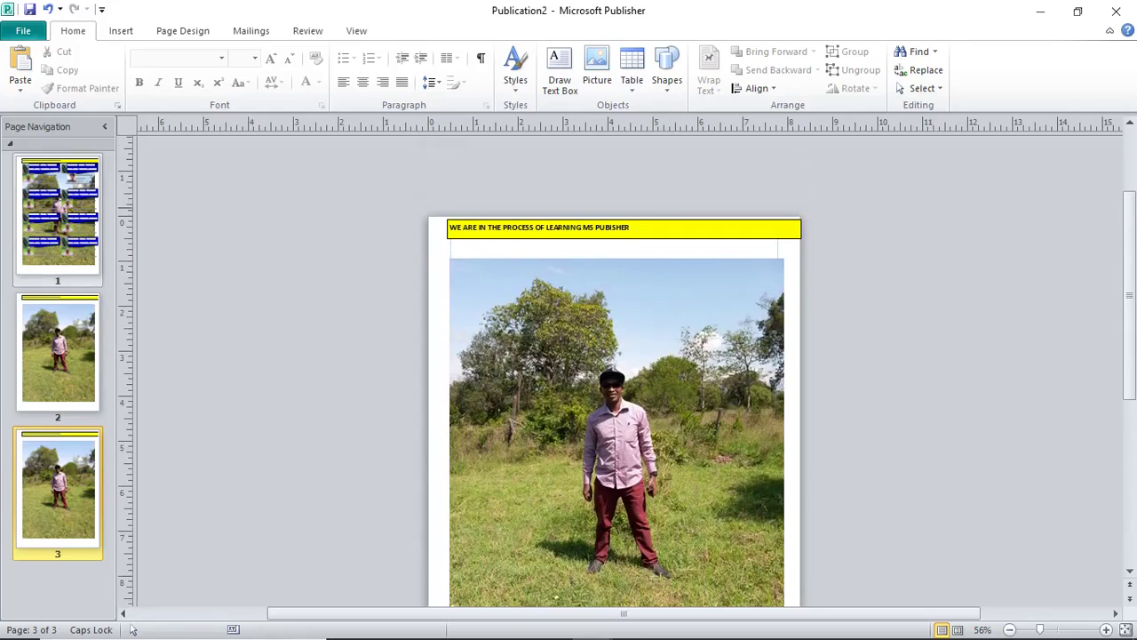